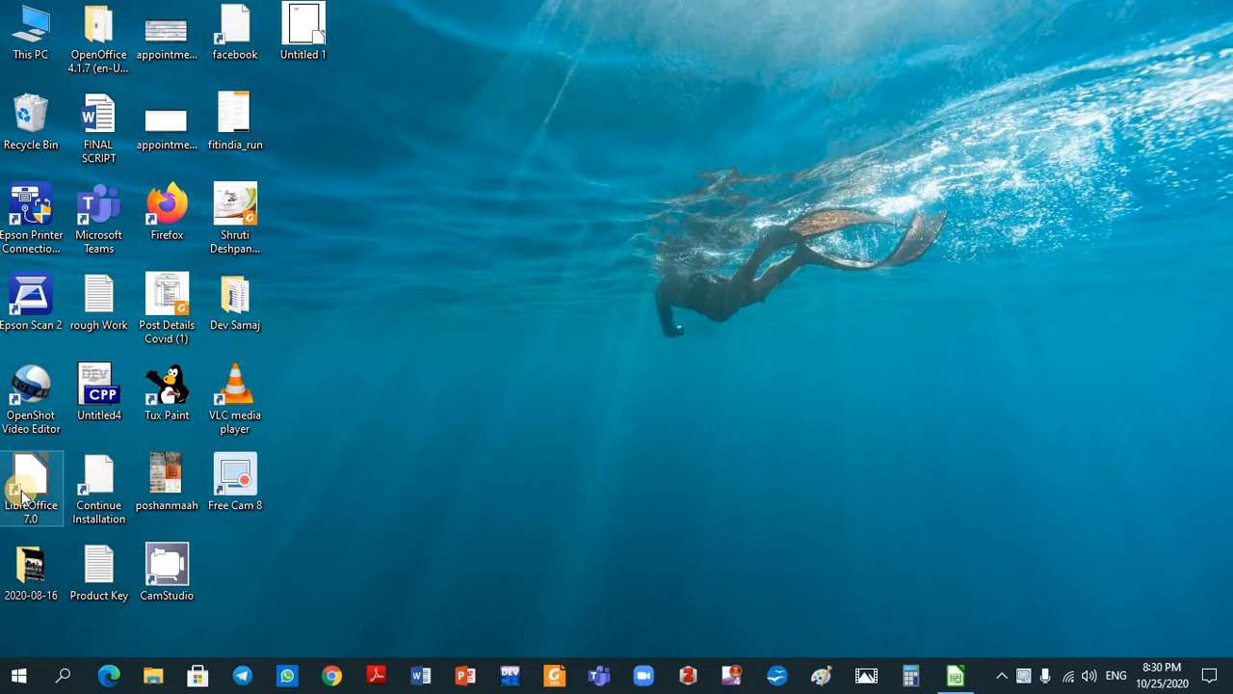
Step: Switch to the open MACRO_EX1.ods spreadsheet in LibreOffice Calc, look through its three sheets and return to Sheet1
click(959, 678)
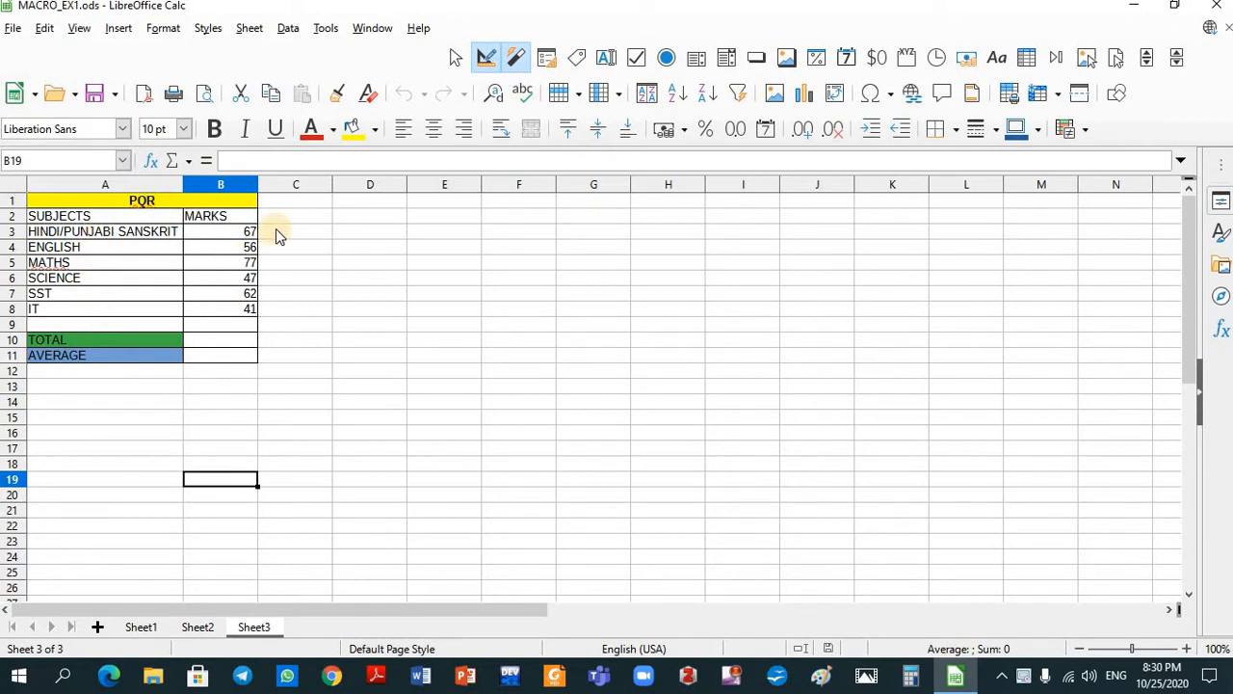
click(143, 627)
click(197, 627)
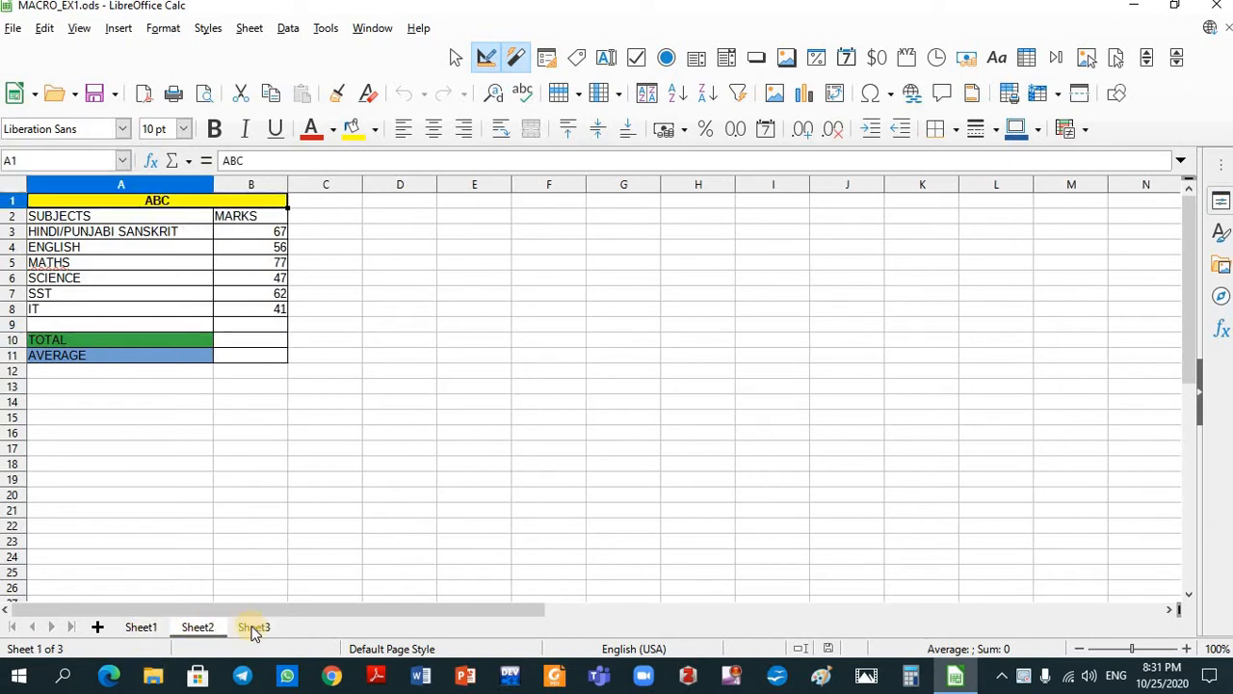
click(253, 627)
click(141, 627)
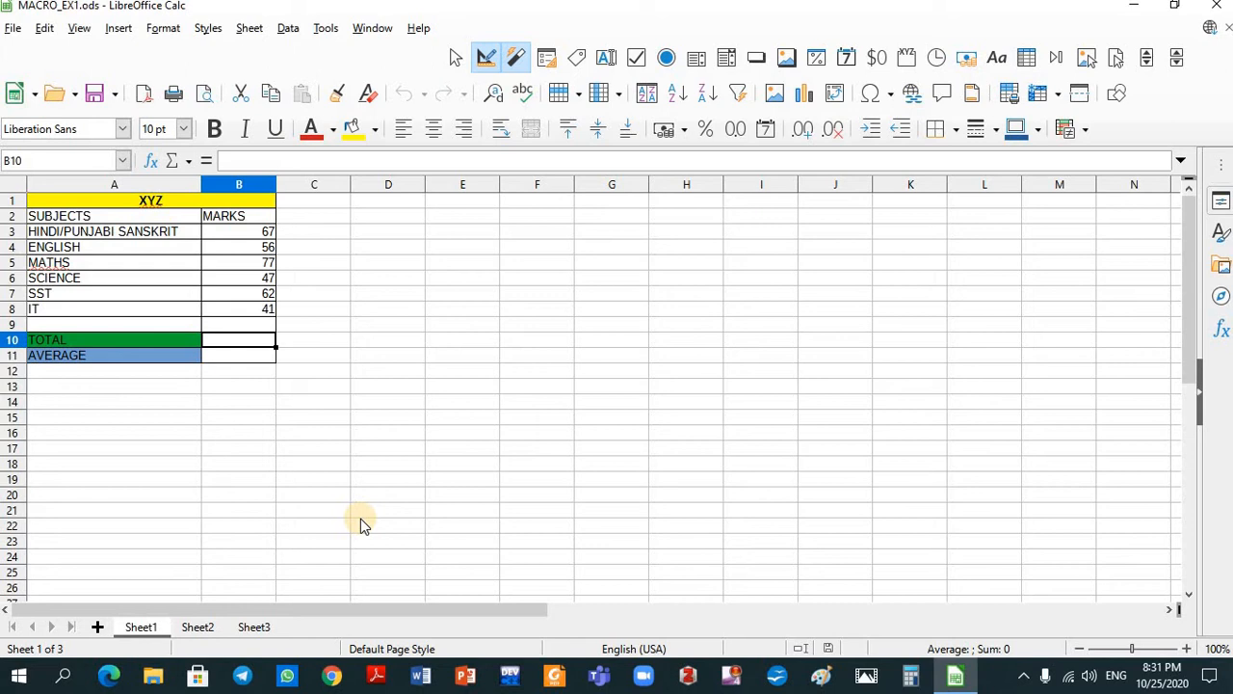
Step: Enable macro recording in the advanced LibreOffice options and apply the change
click(325, 28)
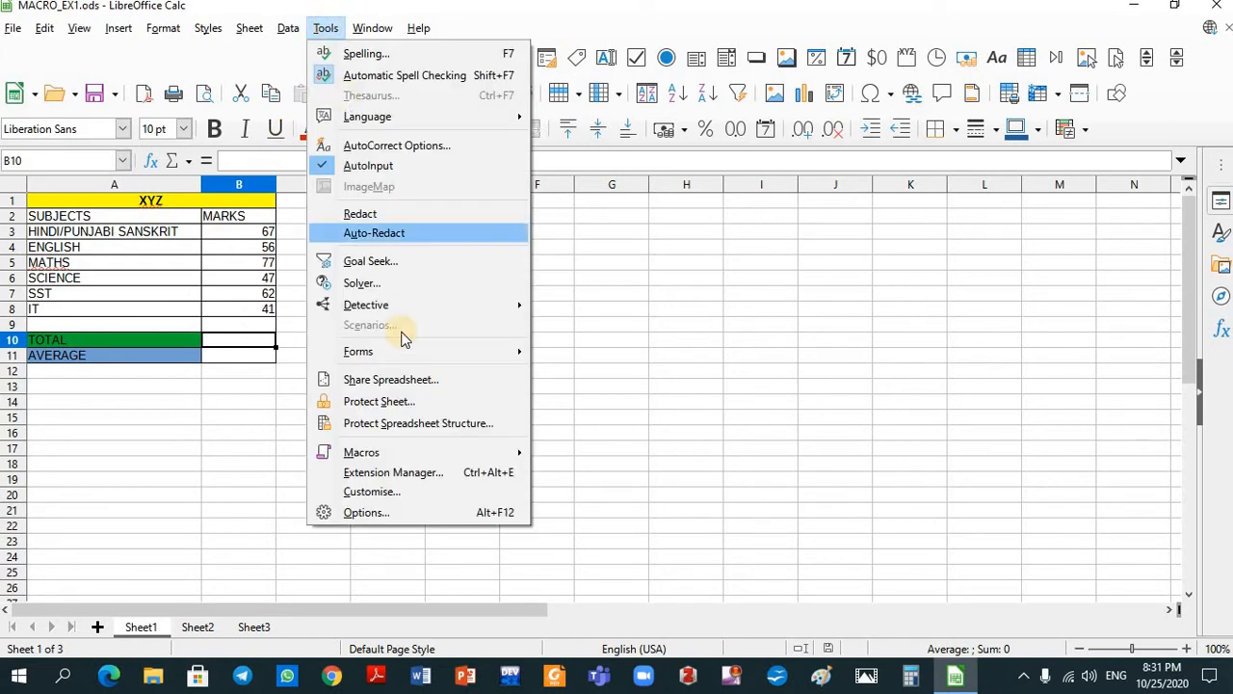
mouse_move(402, 461)
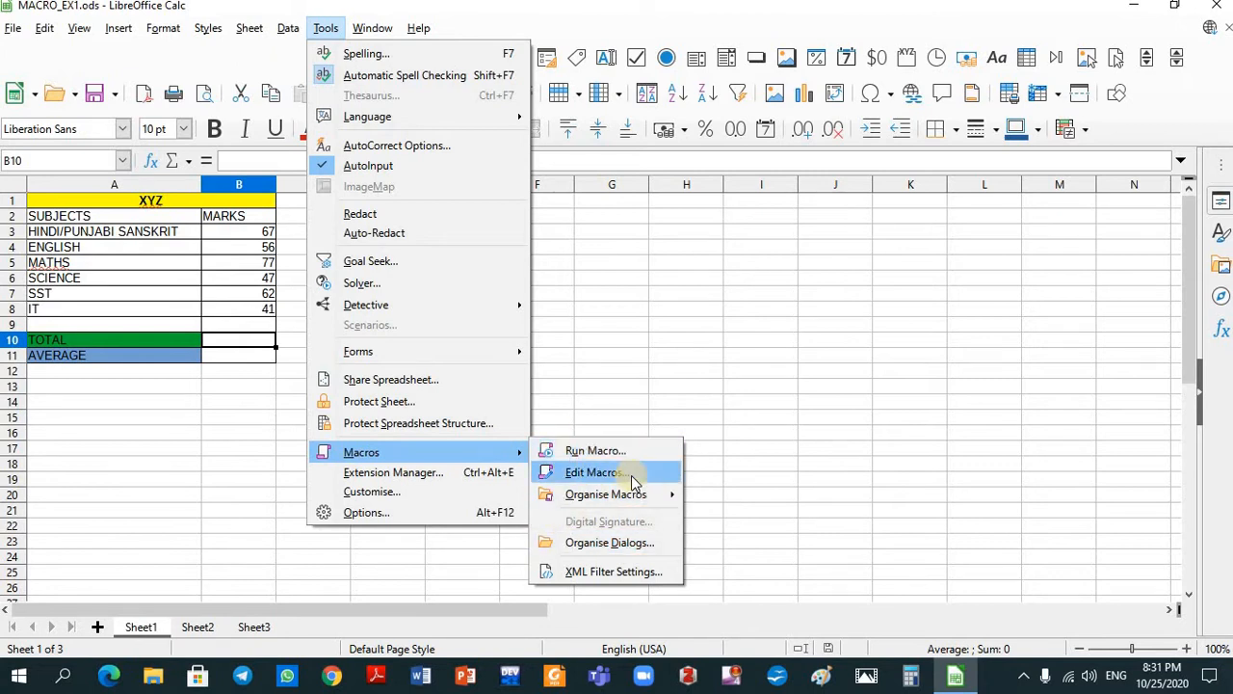
mouse_move(633, 501)
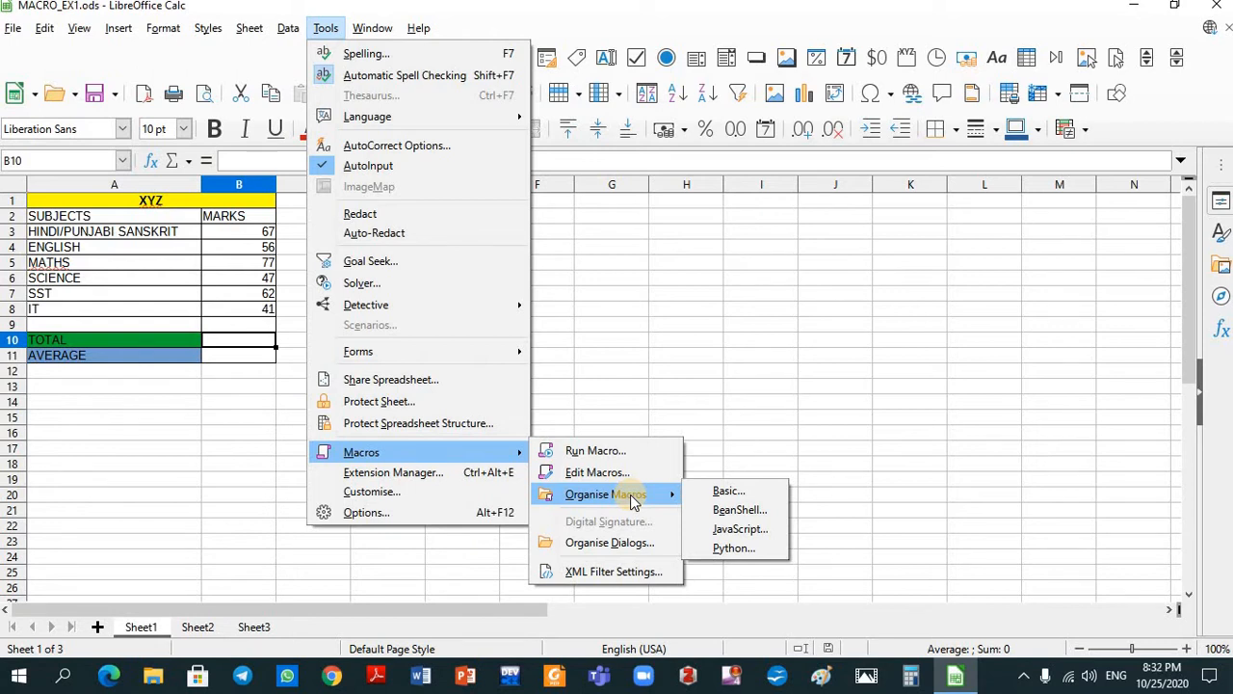
click(403, 512)
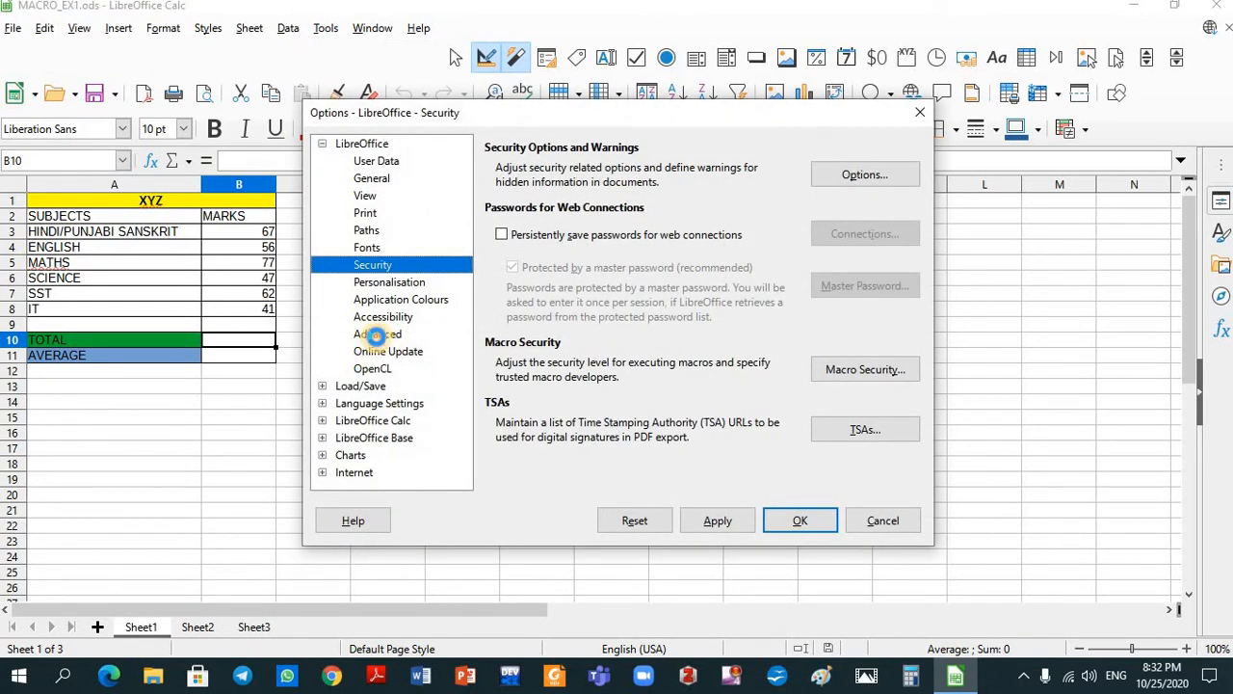
click(376, 336)
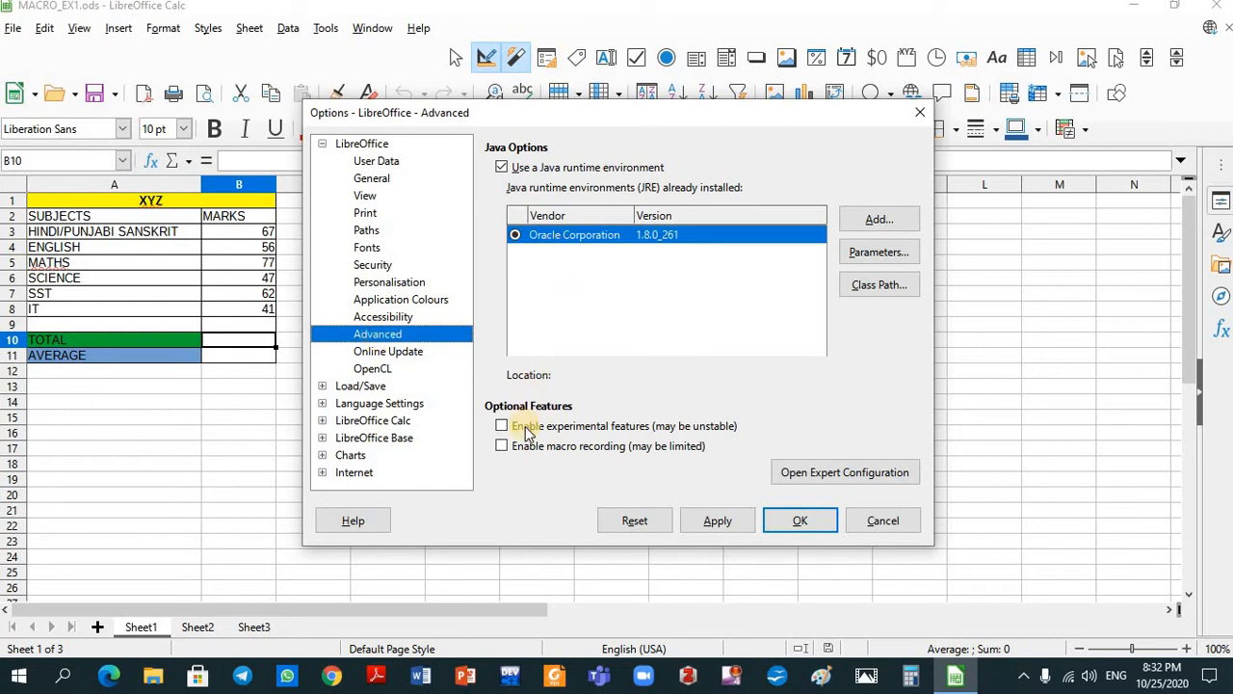
click(503, 447)
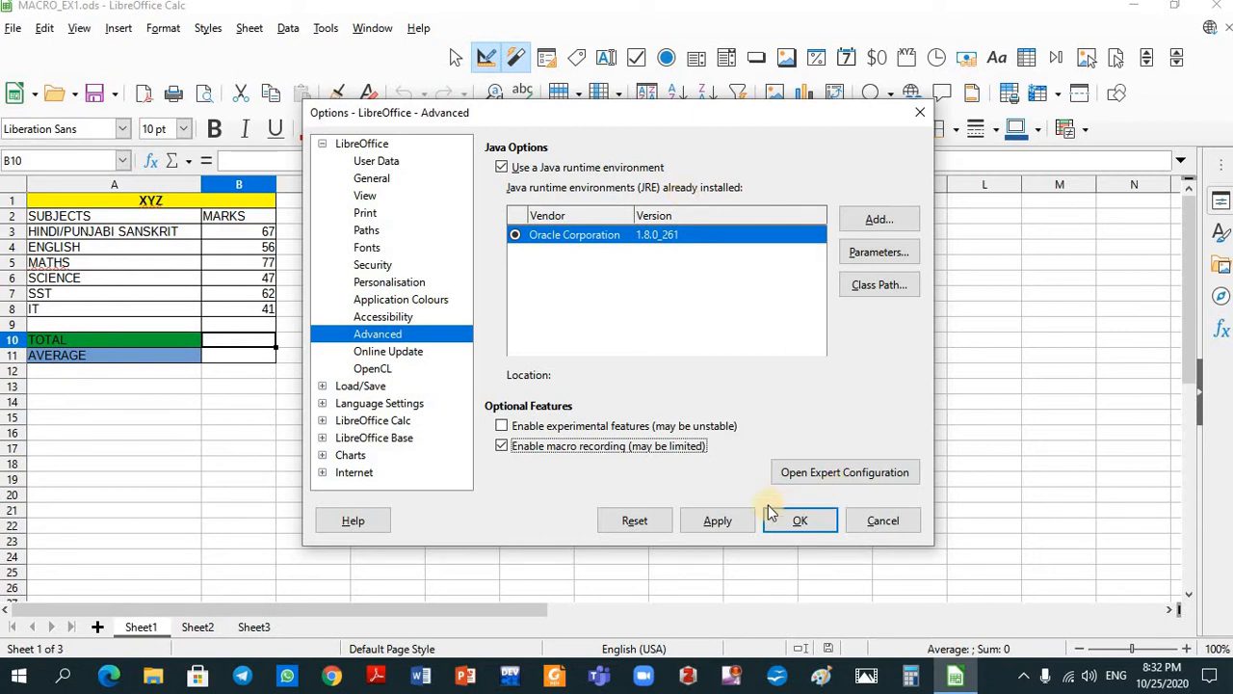
click(725, 526)
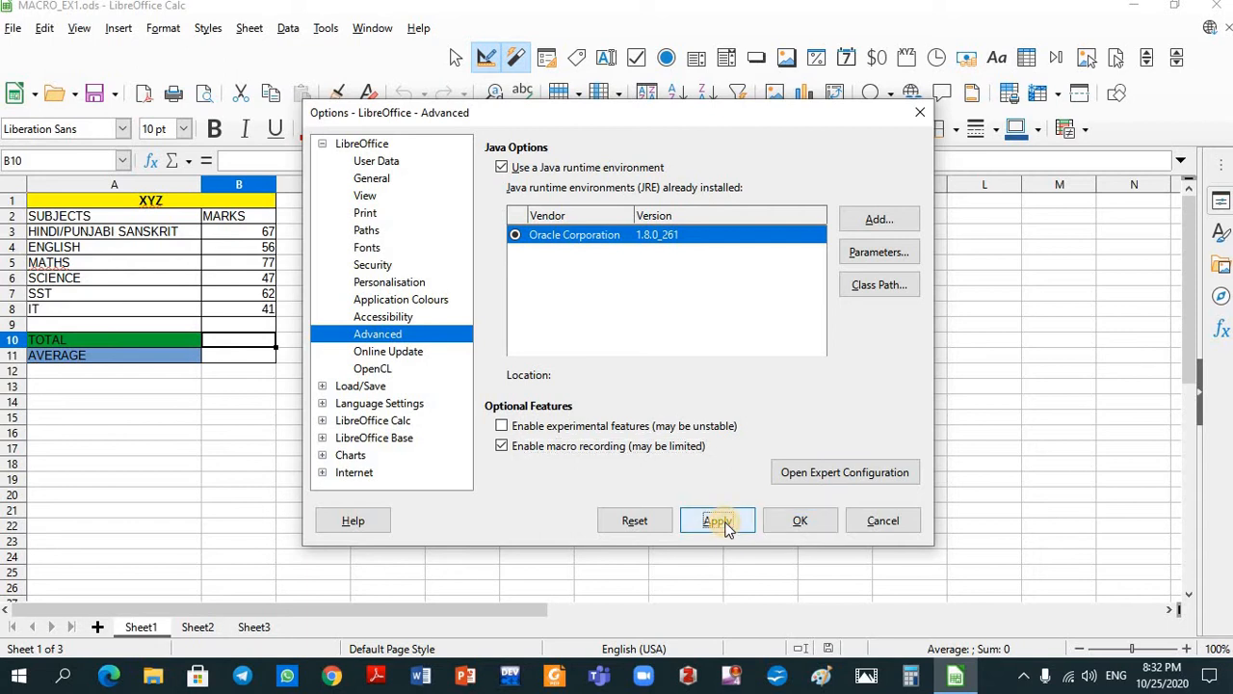
click(800, 523)
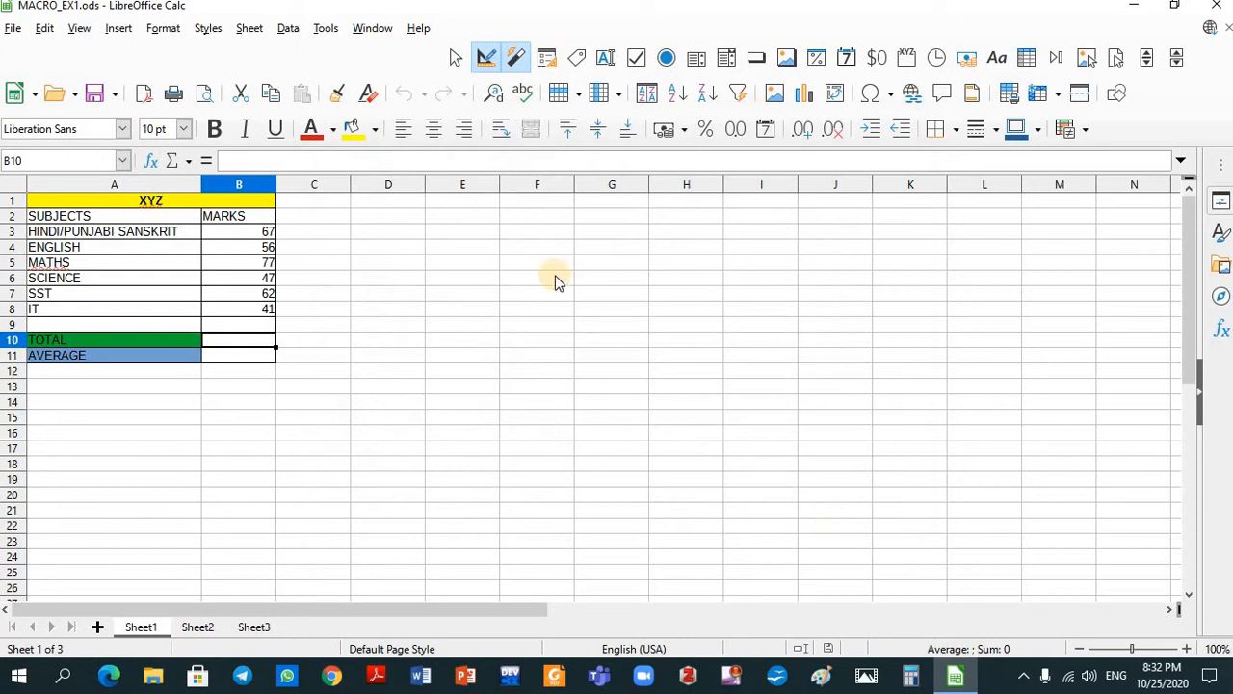
Step: Set the macro security level to Low in the LibreOffice security options and apply it
click(326, 29)
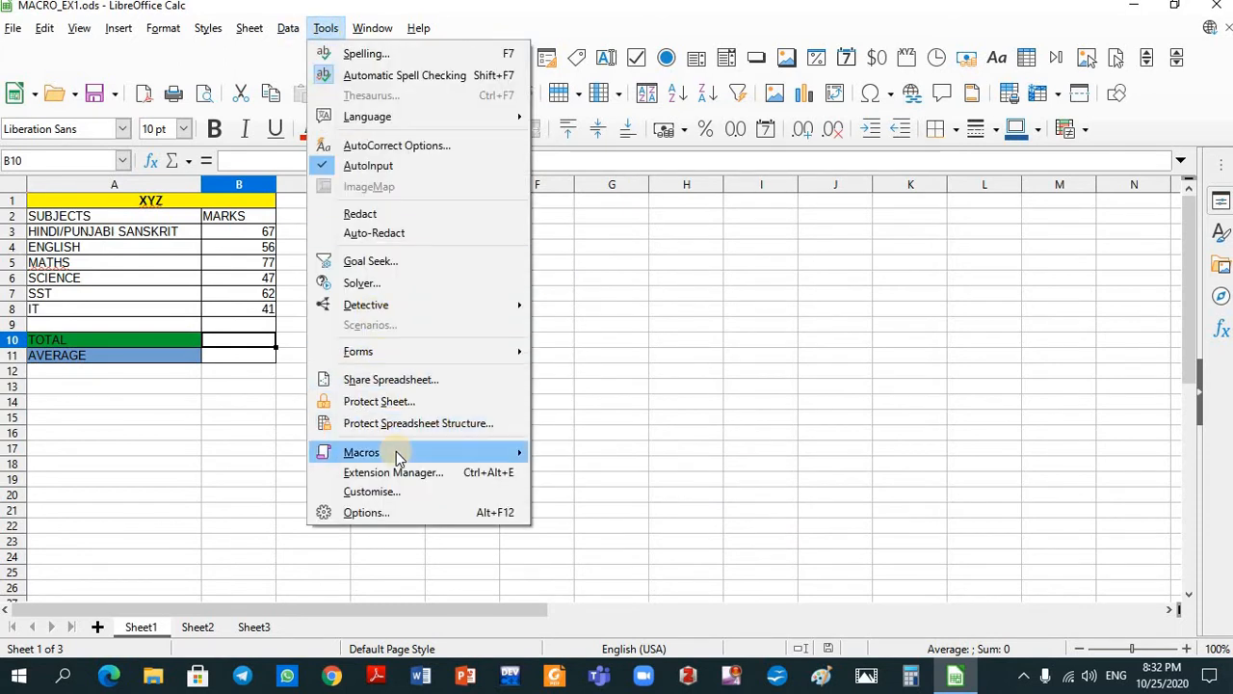
mouse_move(396, 451)
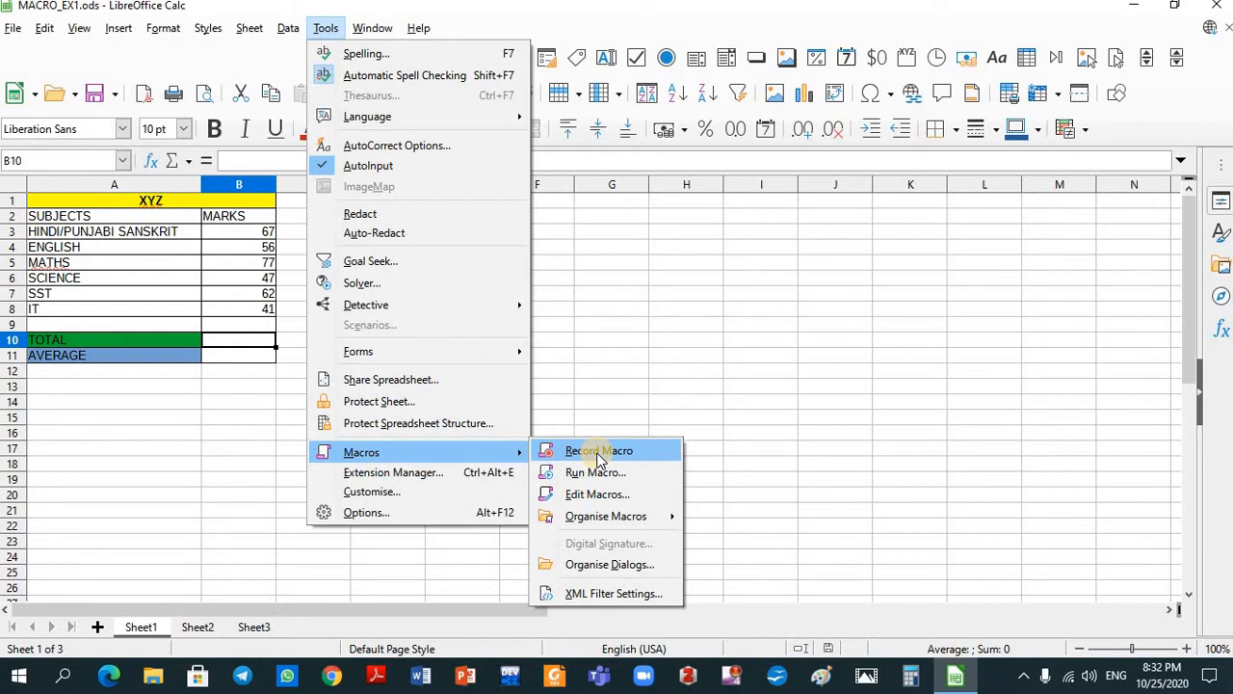
click(367, 514)
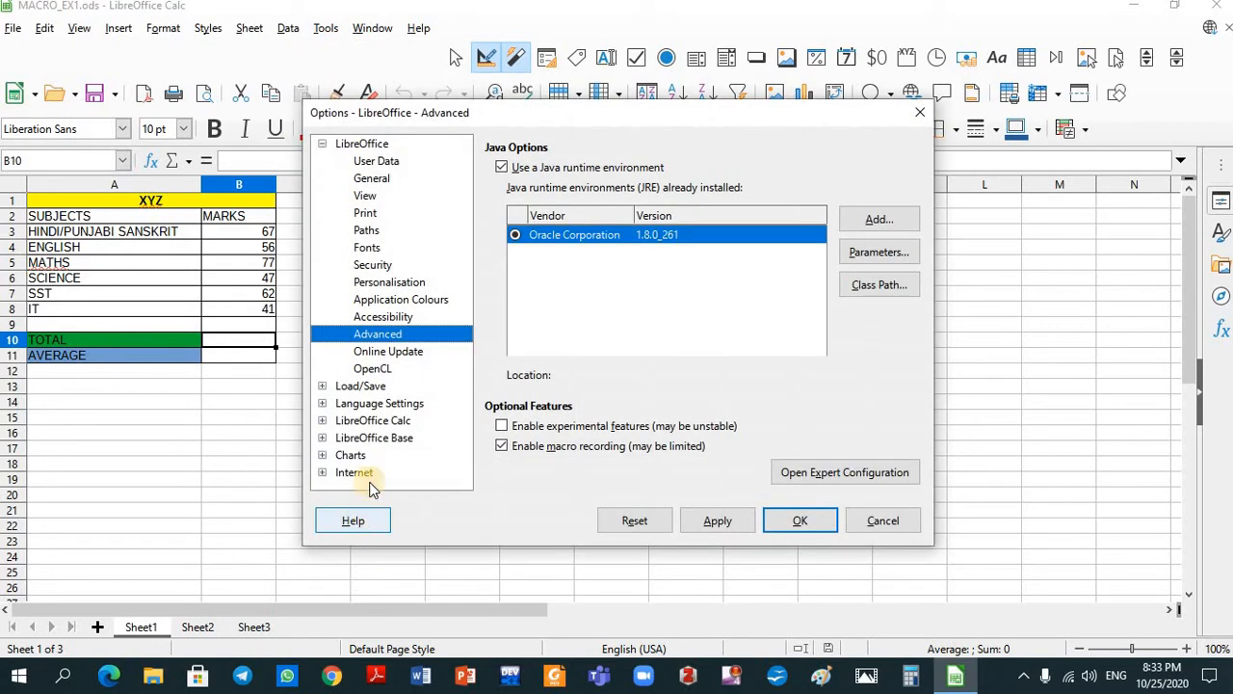
click(373, 265)
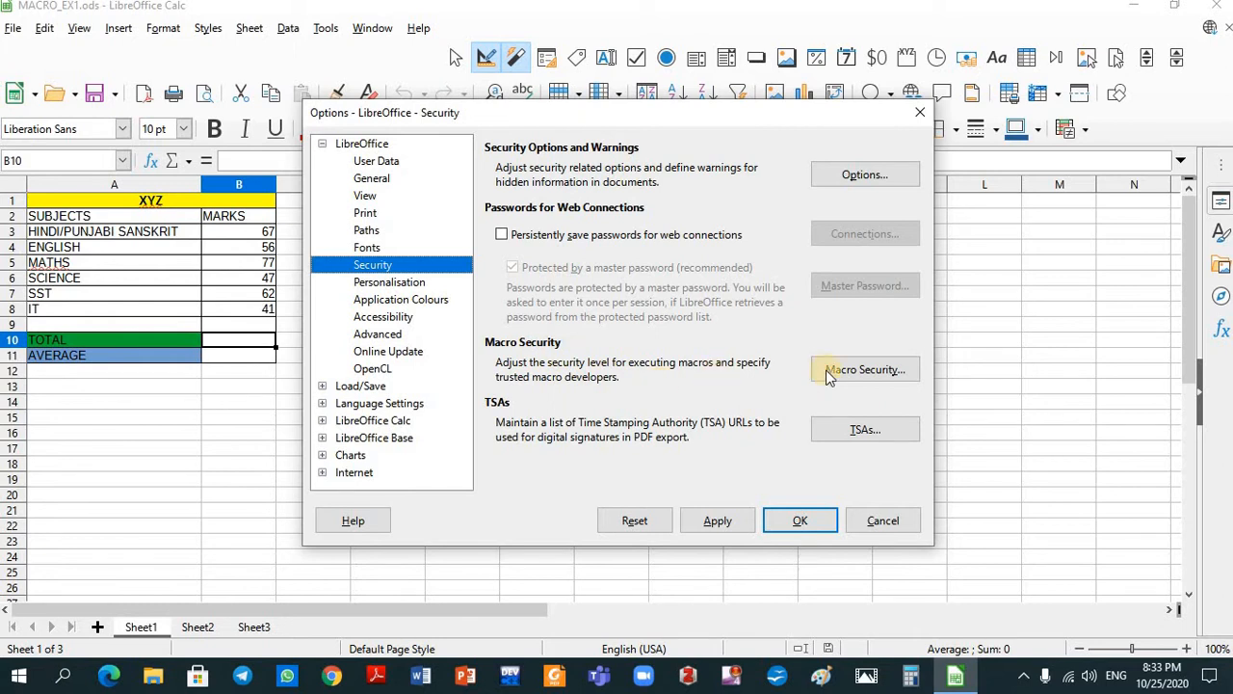
click(854, 374)
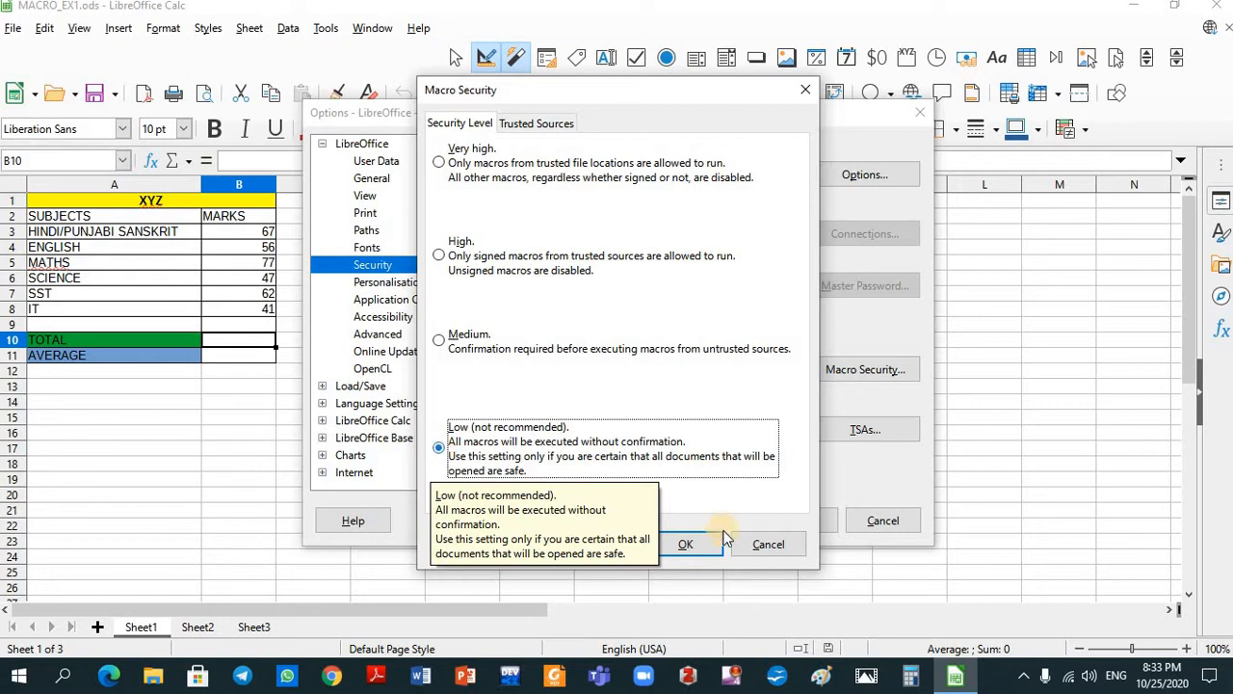
click(682, 546)
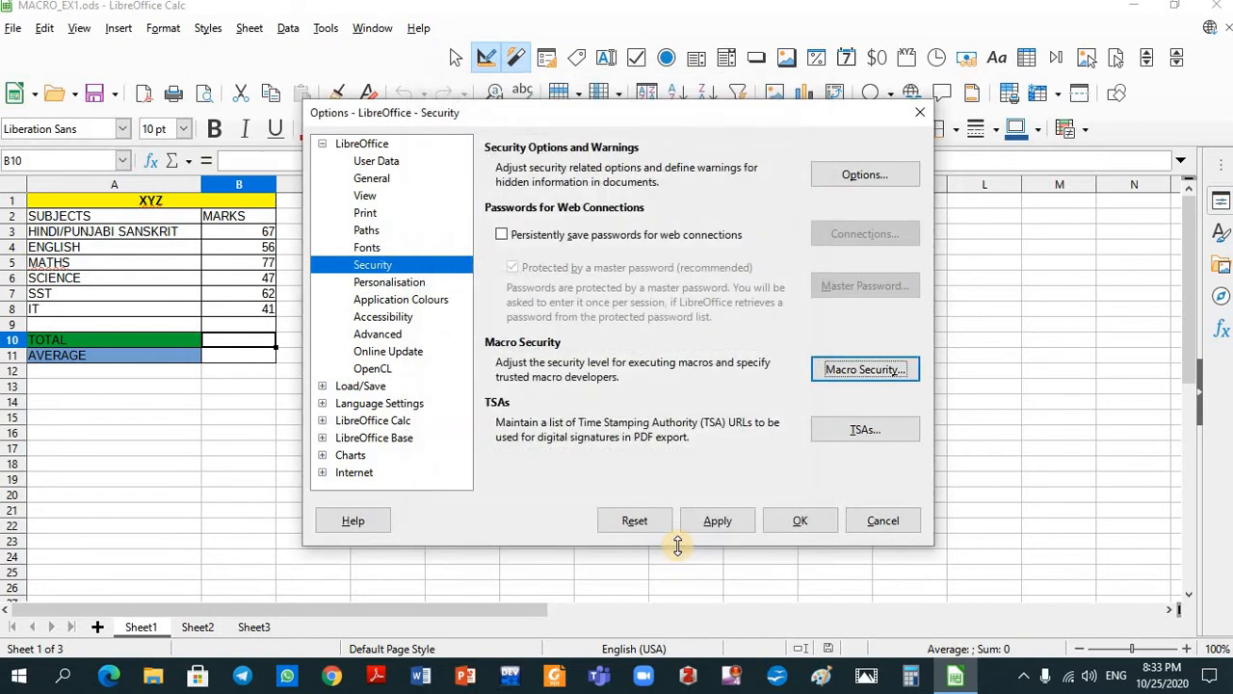
click(734, 522)
click(804, 520)
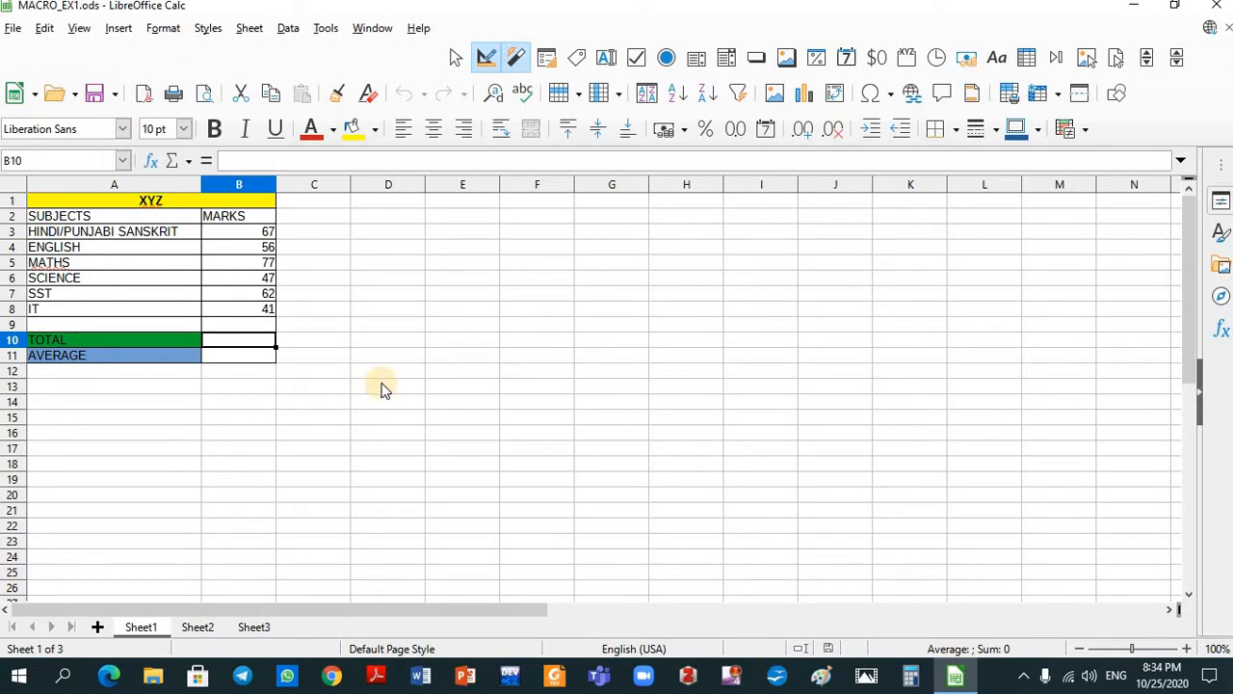
Step: Start recording a macro on Sheet1 with cell B10 selected
click(326, 31)
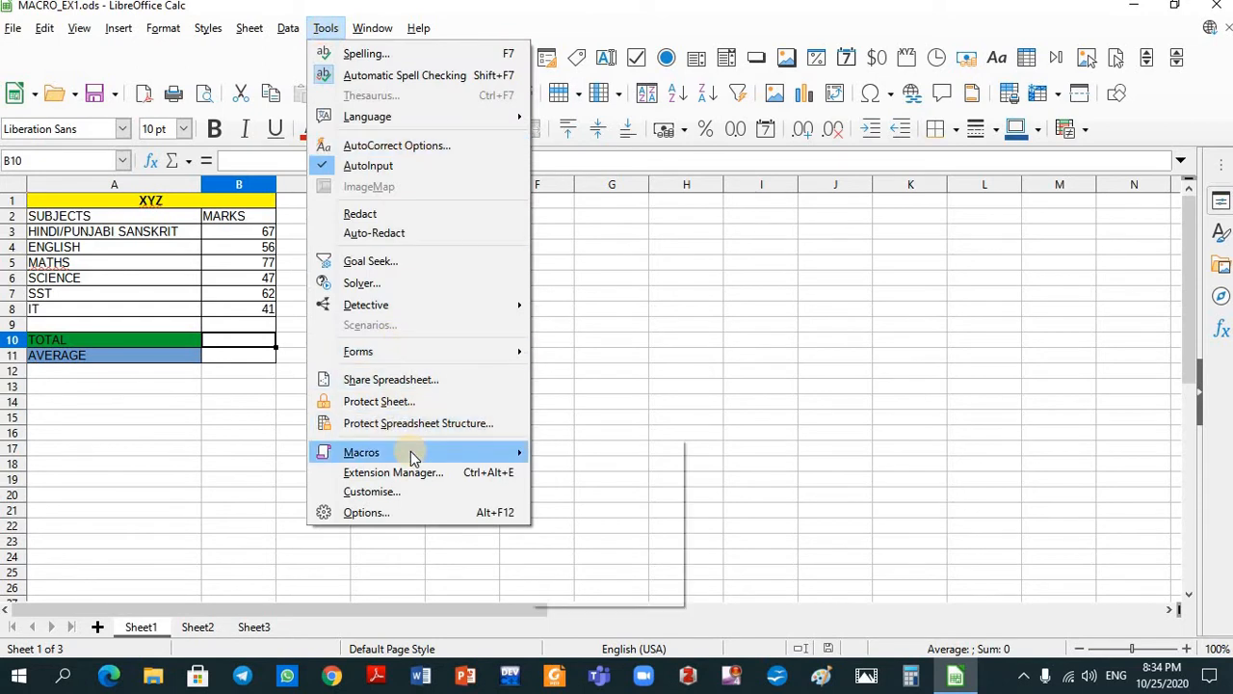
mouse_move(418, 454)
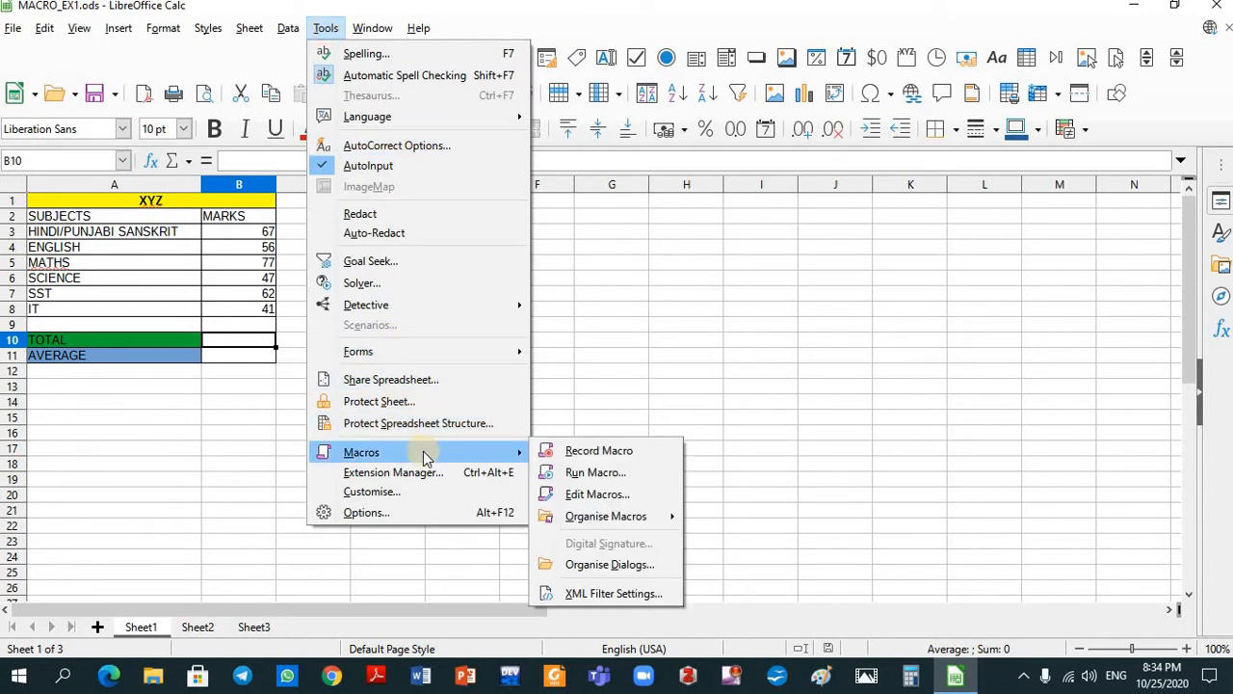
click(575, 451)
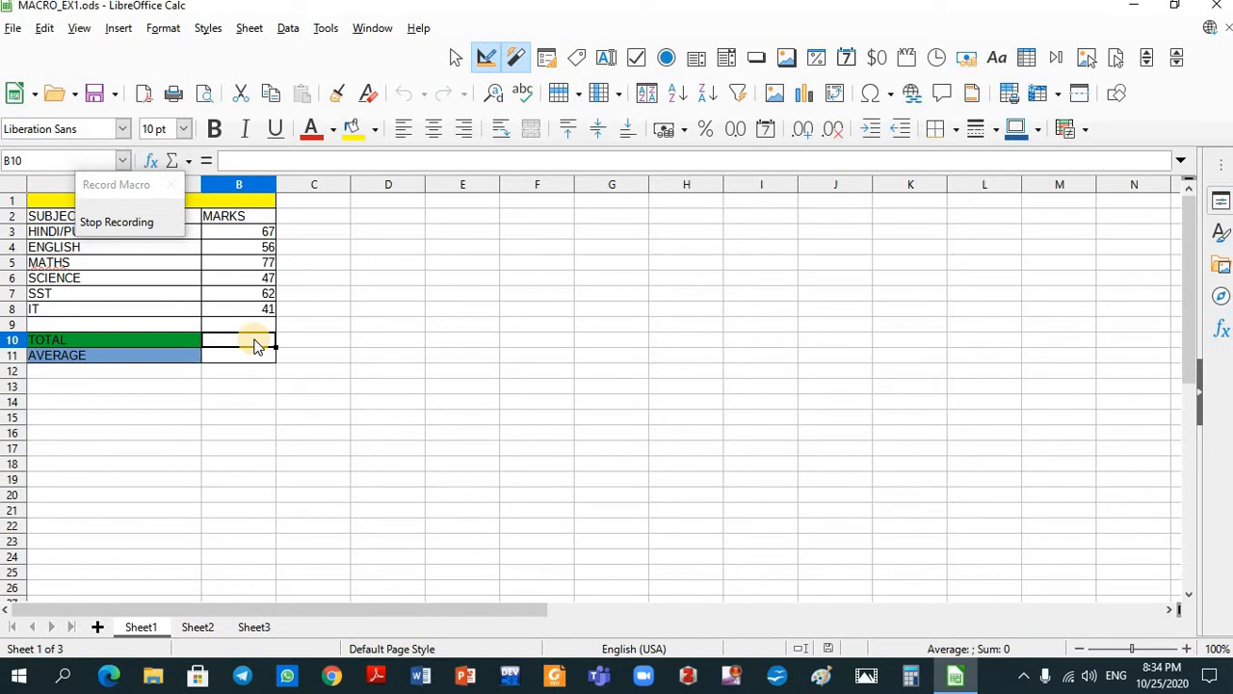
Step: Enter the formula =B3+B4+B5+B6+B7+B8 in the TOTAL cell B10 to add up the subject marks
text(=)
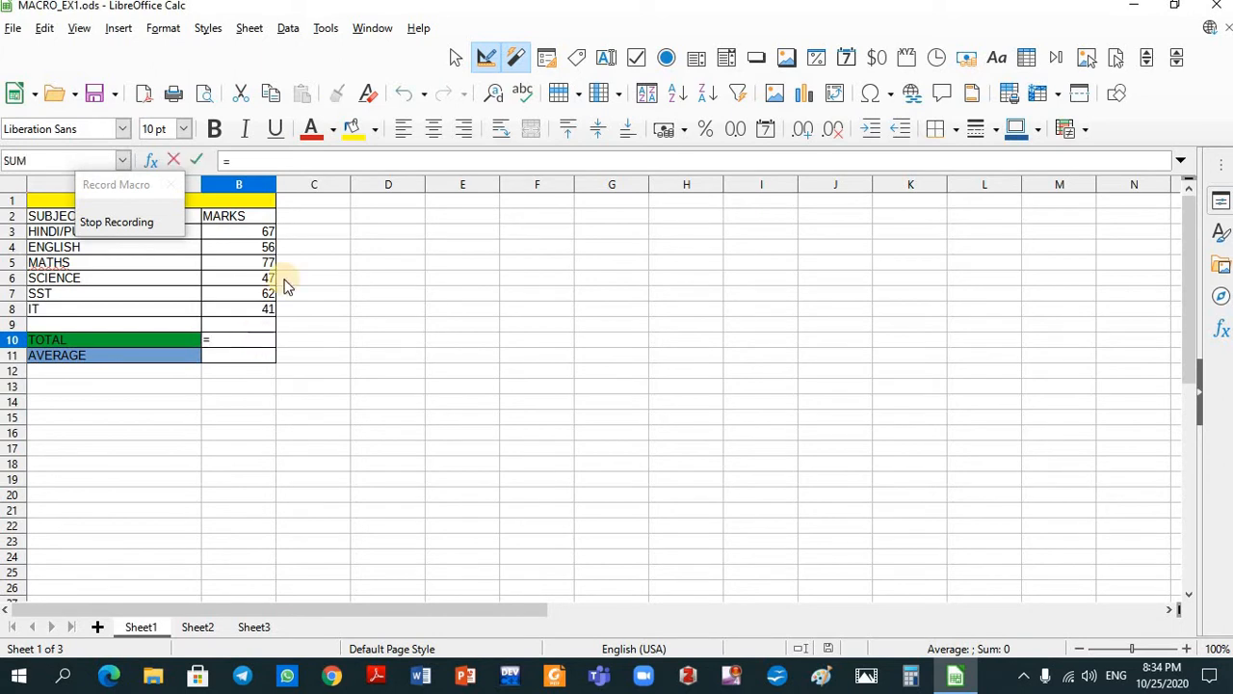
click(267, 232)
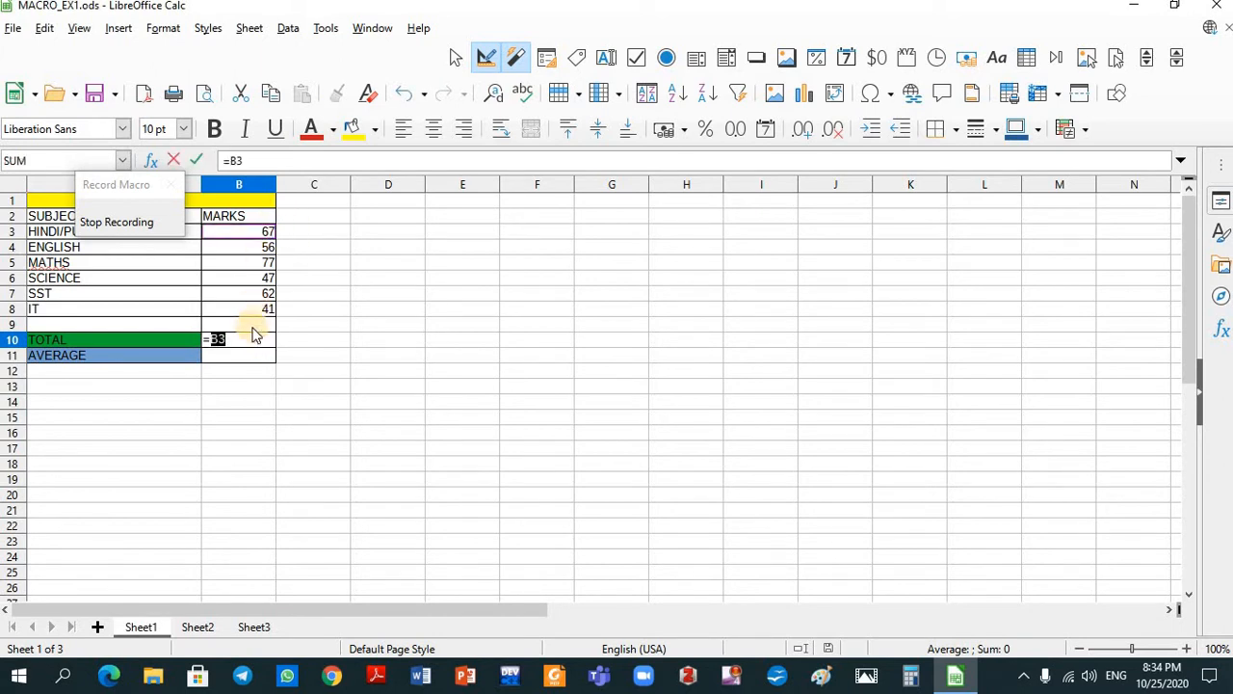
text(+)
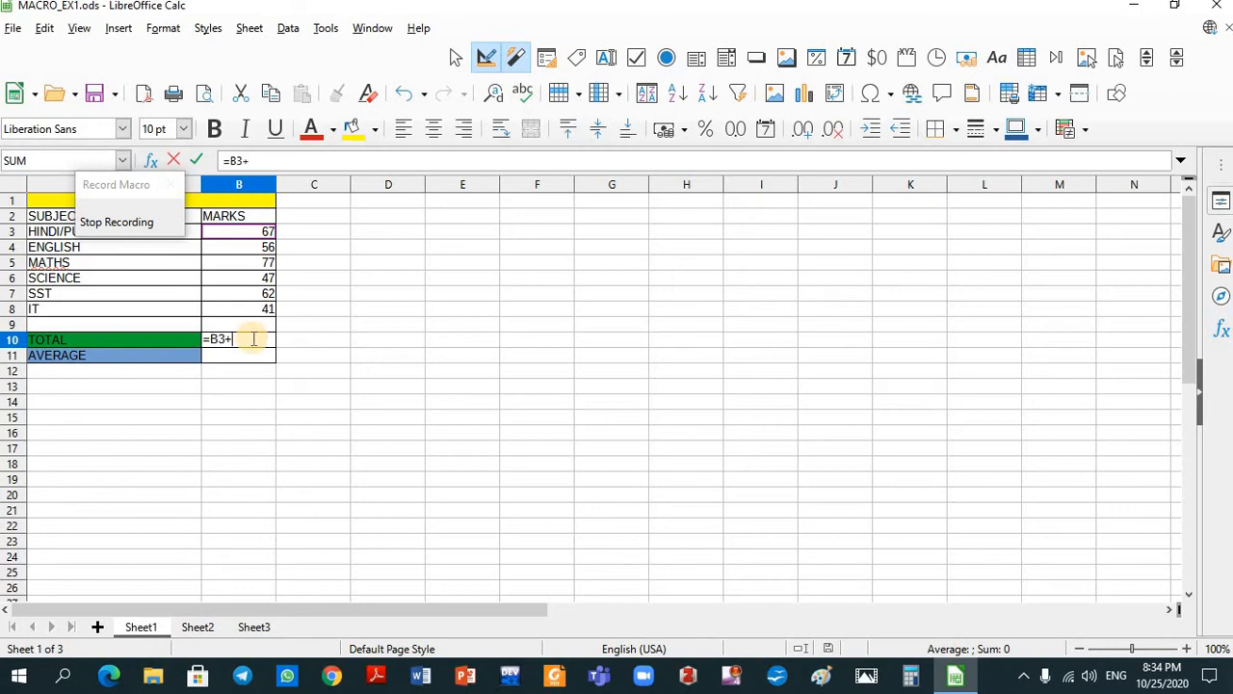
click(263, 247)
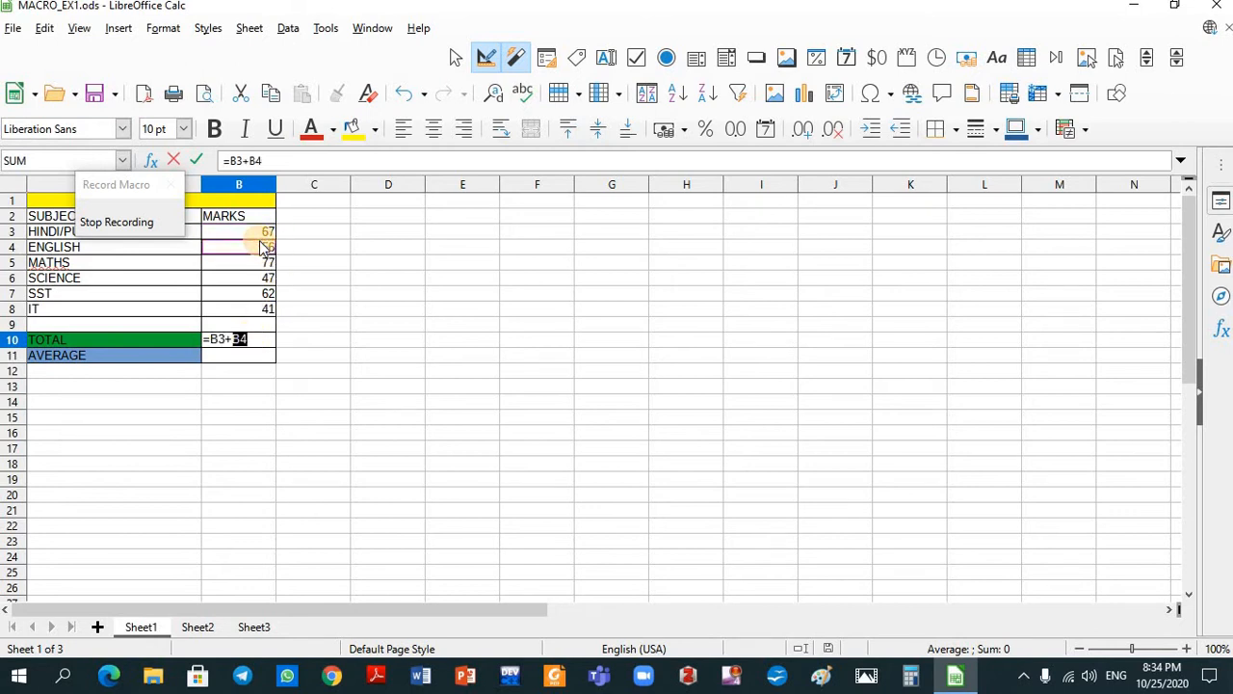
text(+)
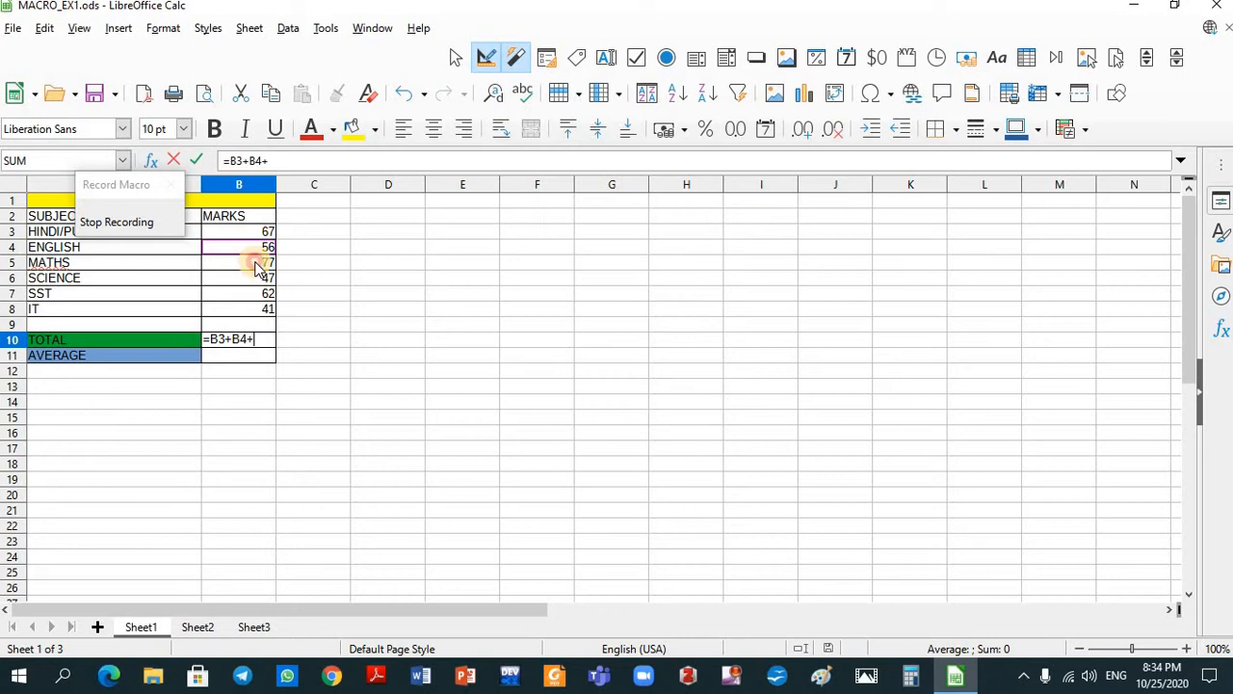
click(258, 268)
text(+)
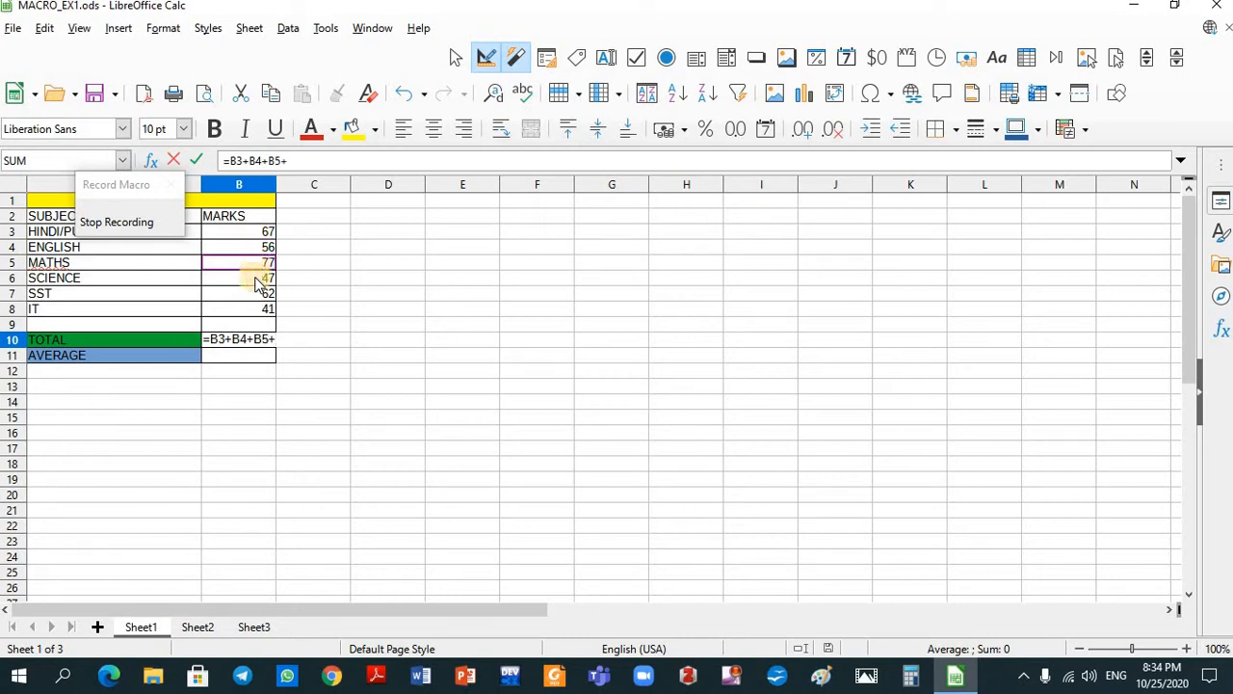
click(258, 280)
text(+)
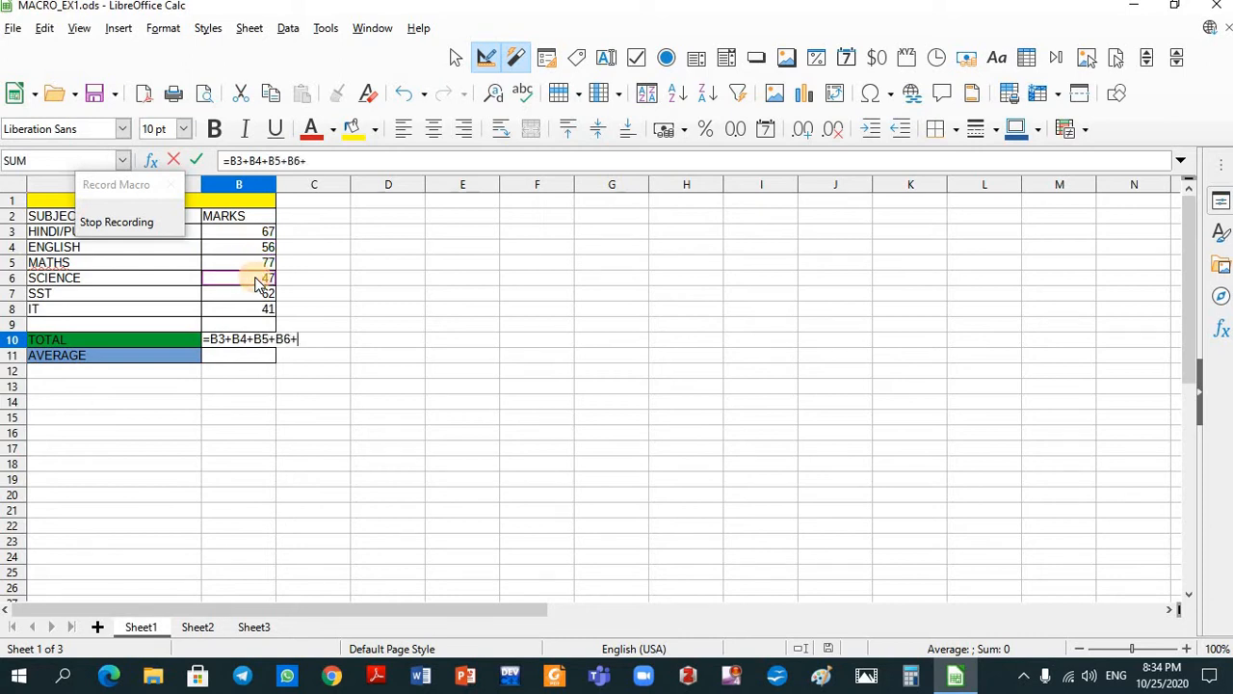
click(262, 299)
text(+)
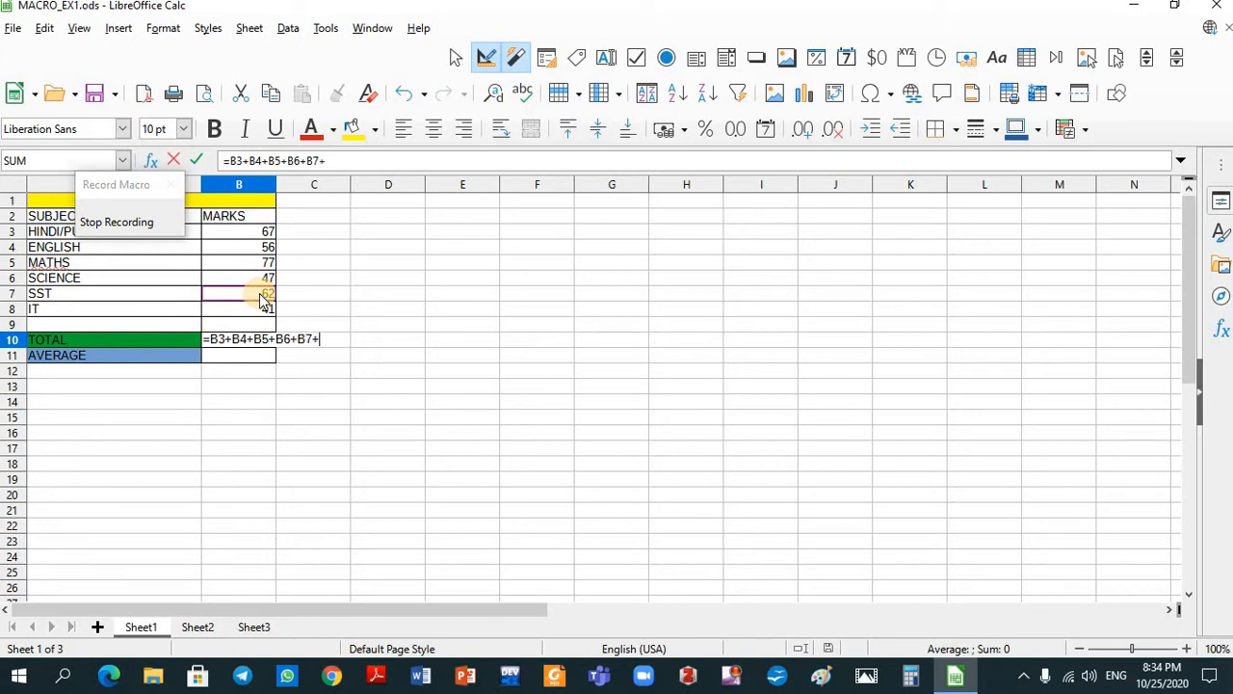
click(261, 316)
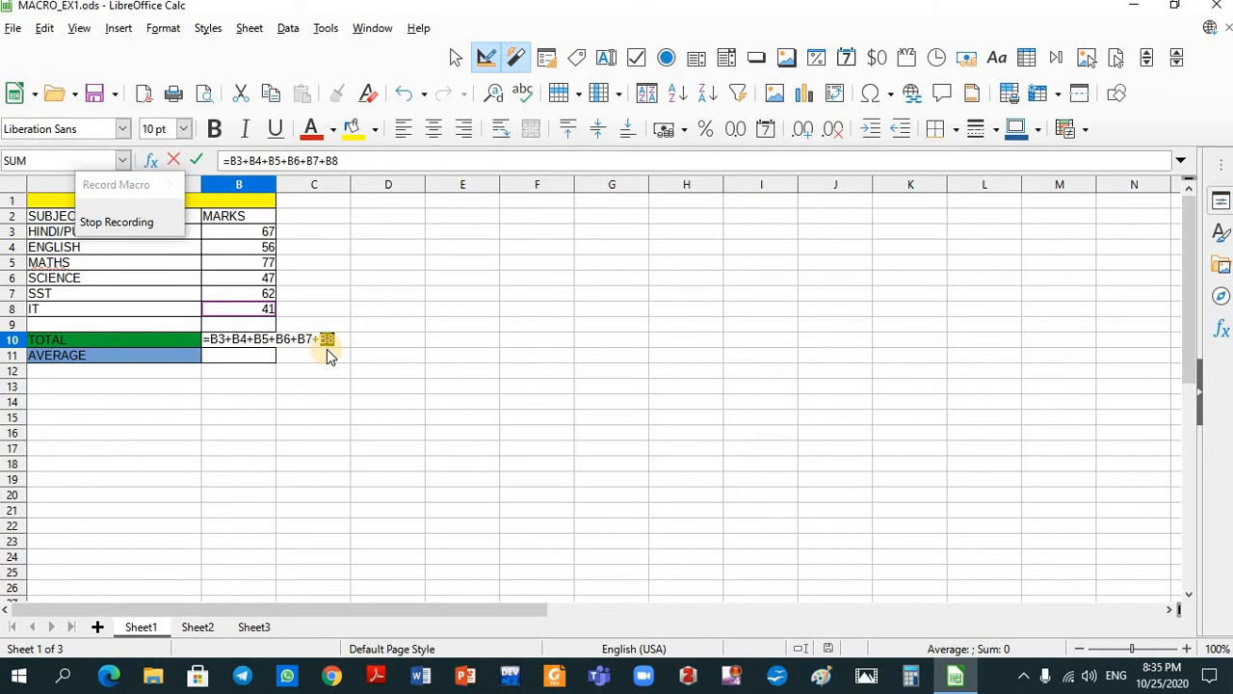
key(Return)
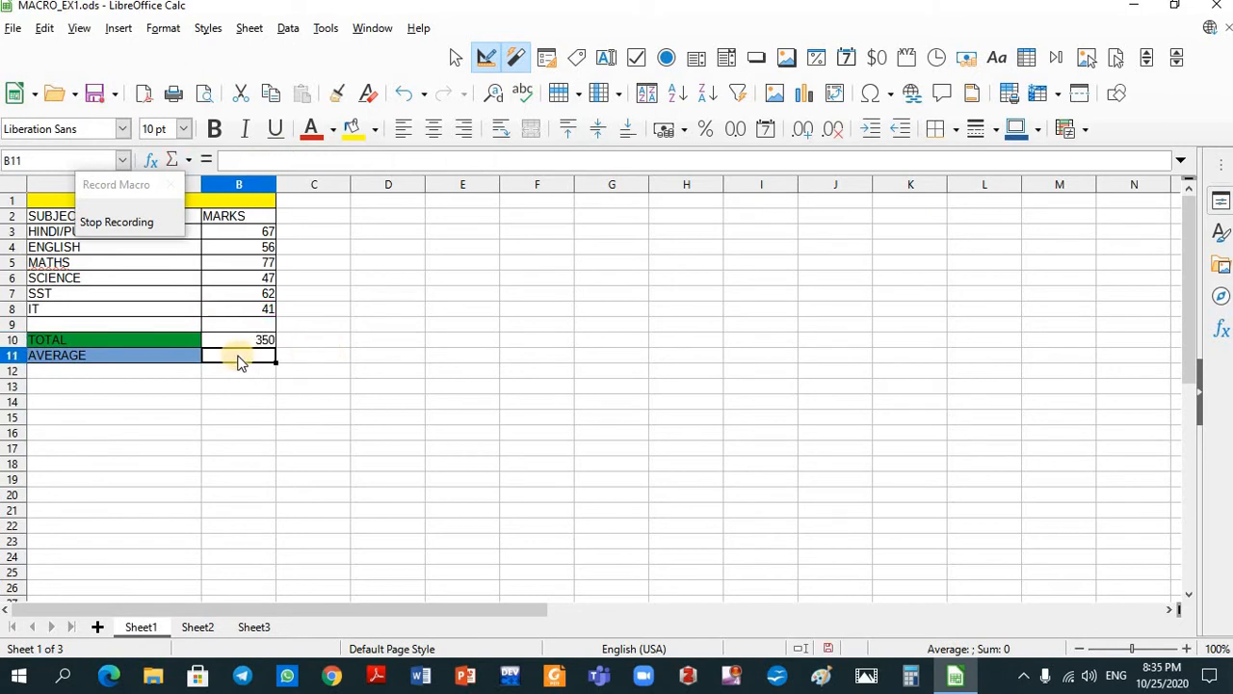
Step: Enter the formula =B10/6 in the AVERAGE cell B11
text(=)
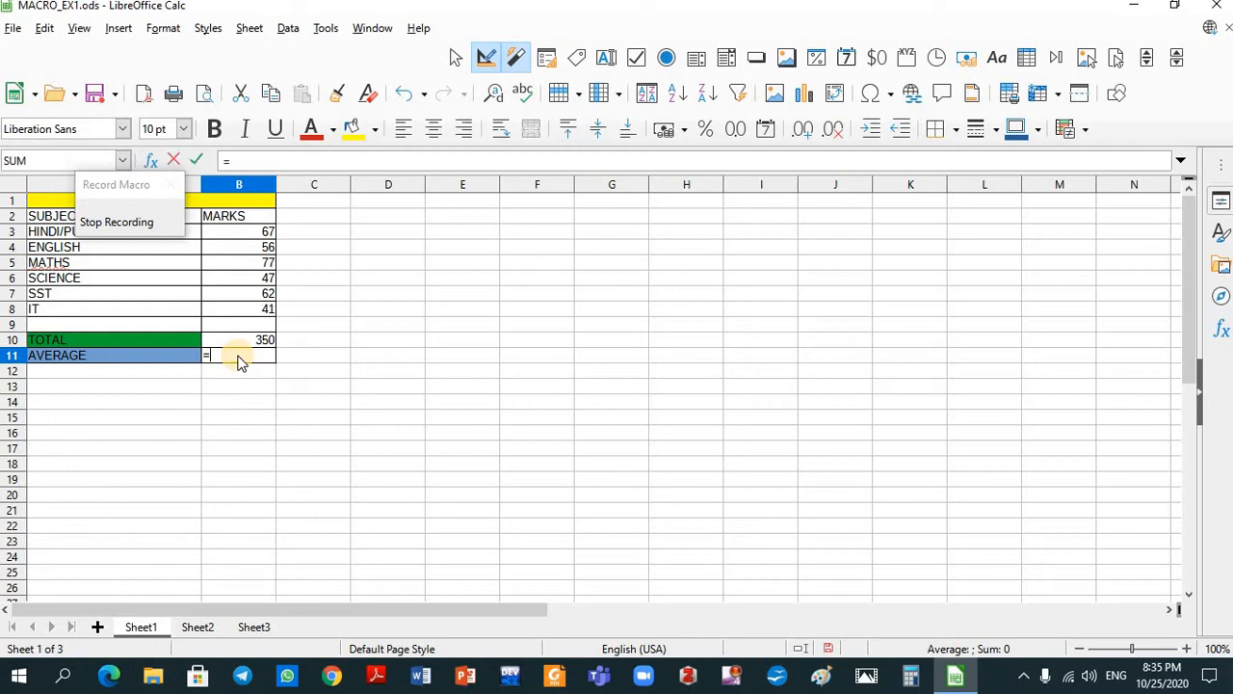
click(253, 340)
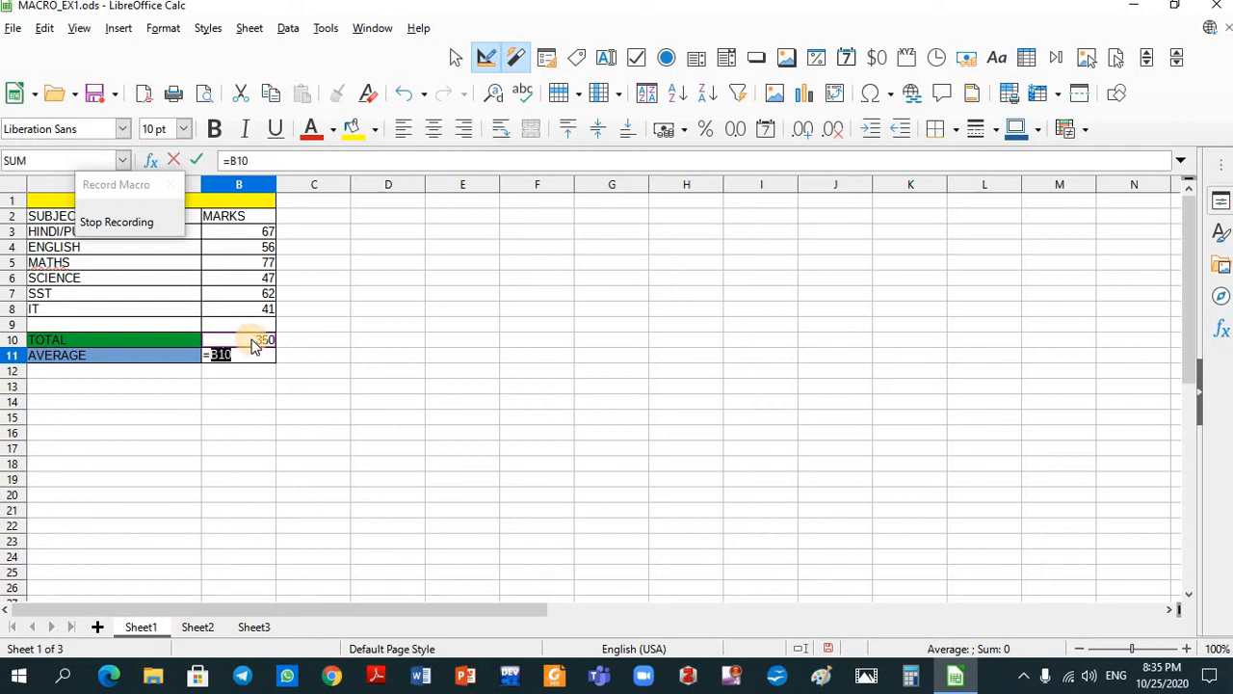
text(/)
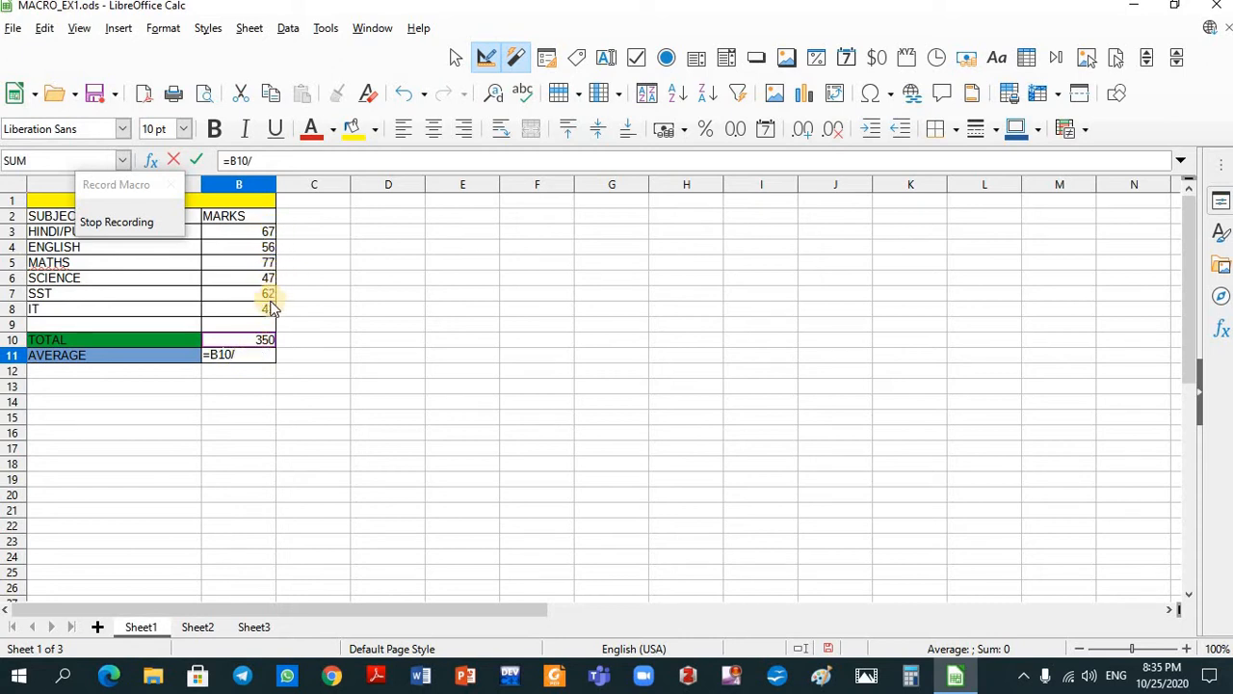
text(6)
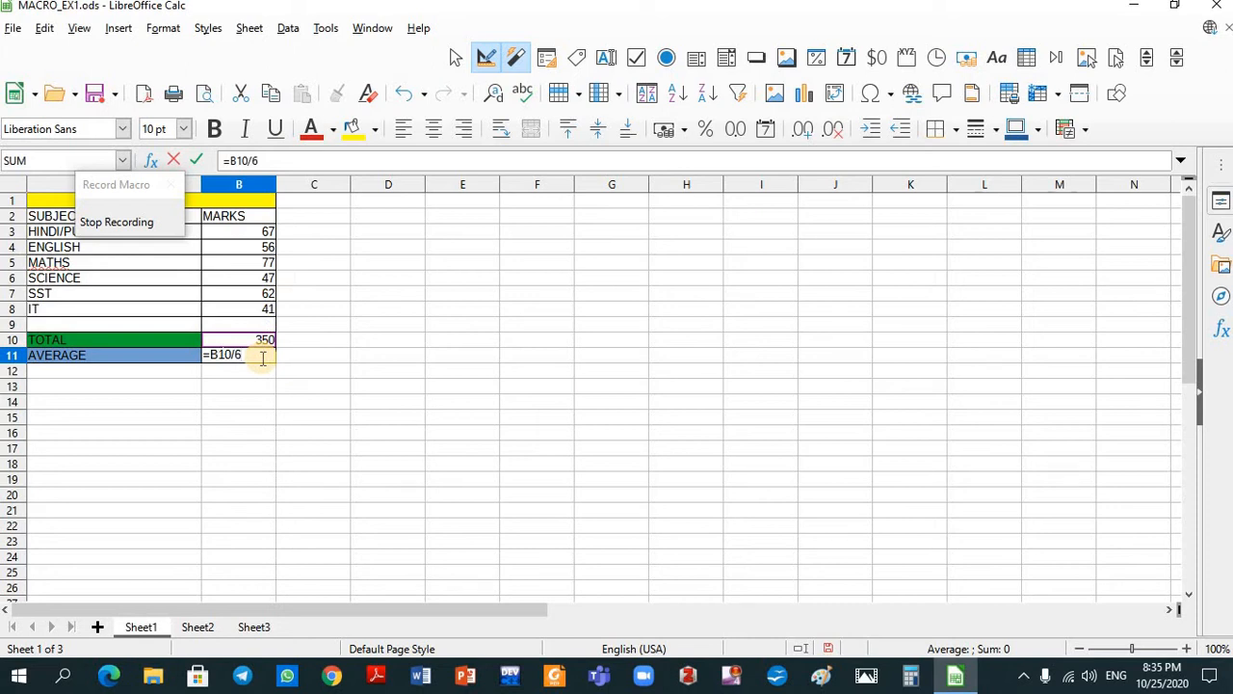
key(Return)
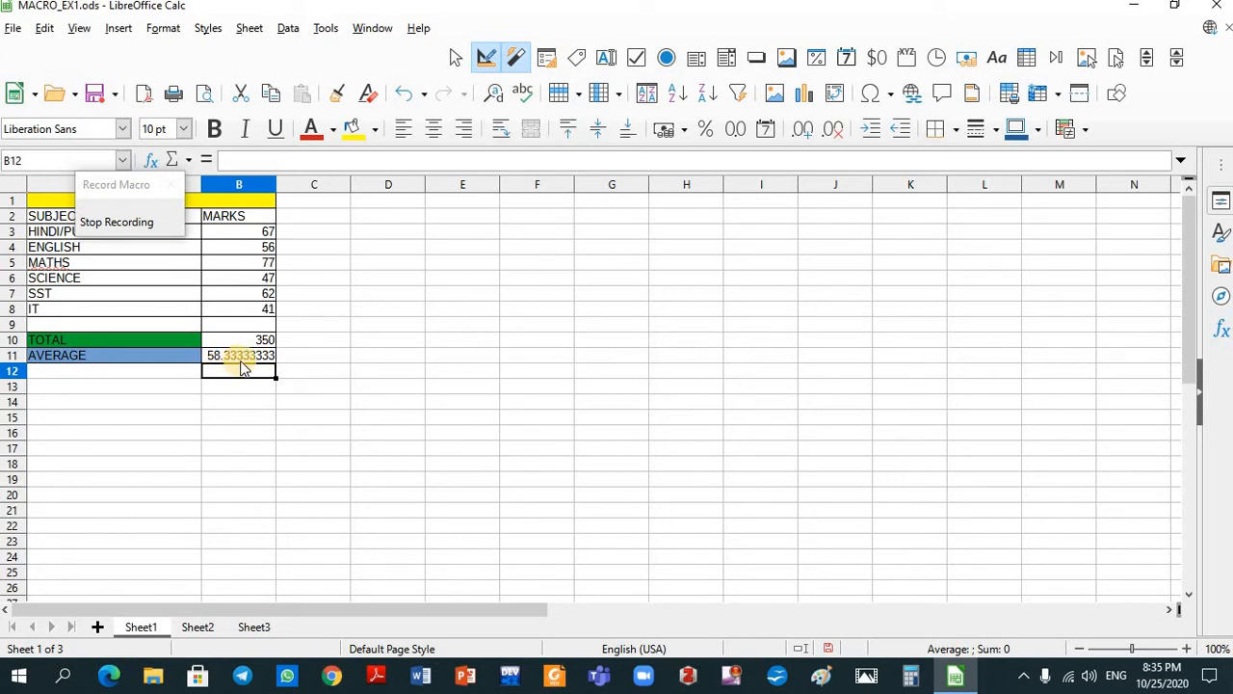
Step: Stop the recording and save the macro as sum_avg in MACRO_EX1.ods
click(141, 226)
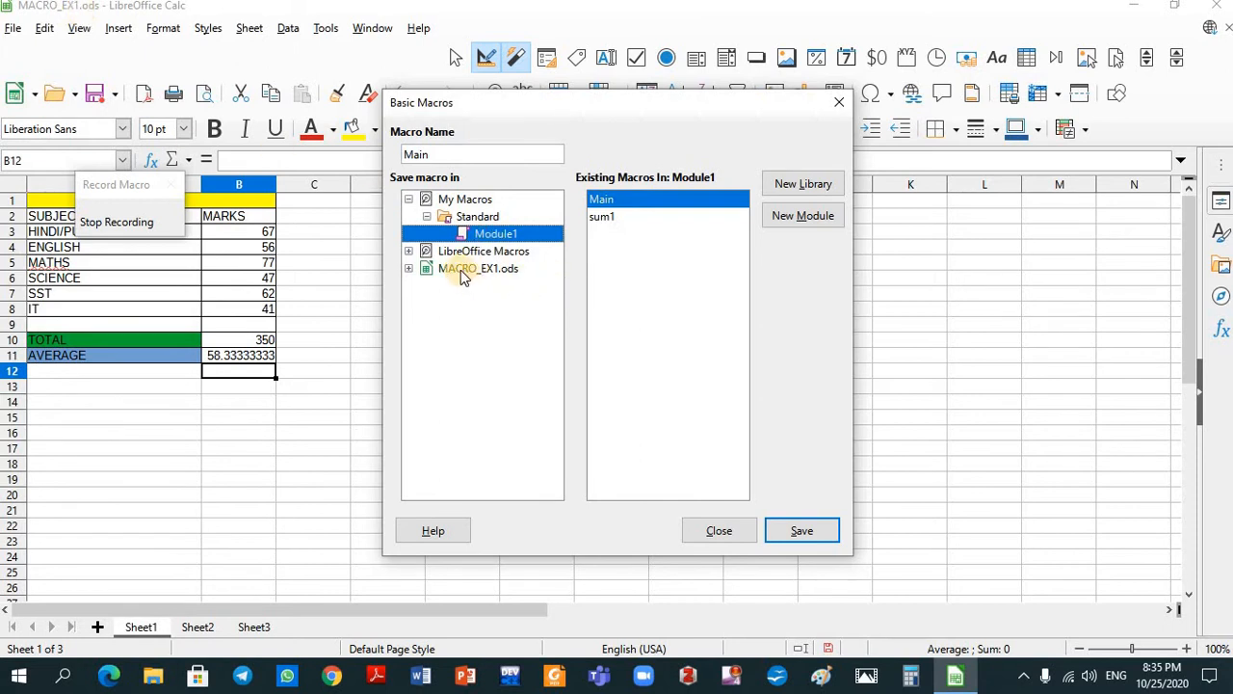
click(408, 268)
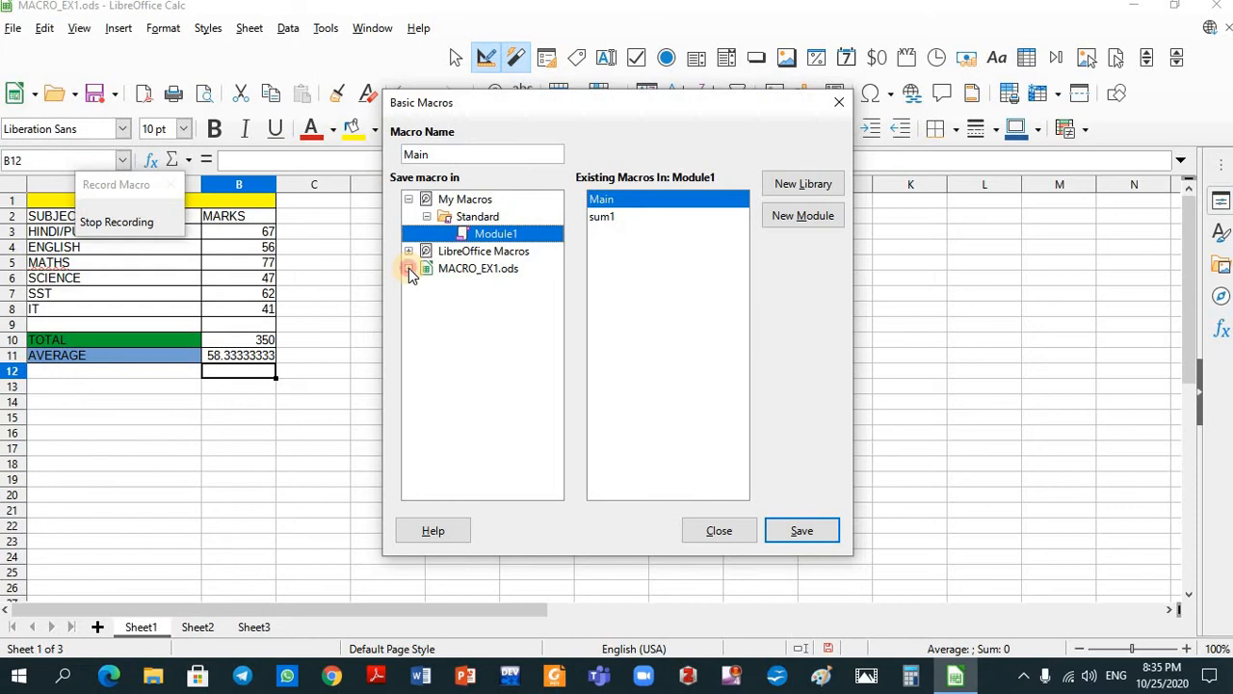
click(466, 271)
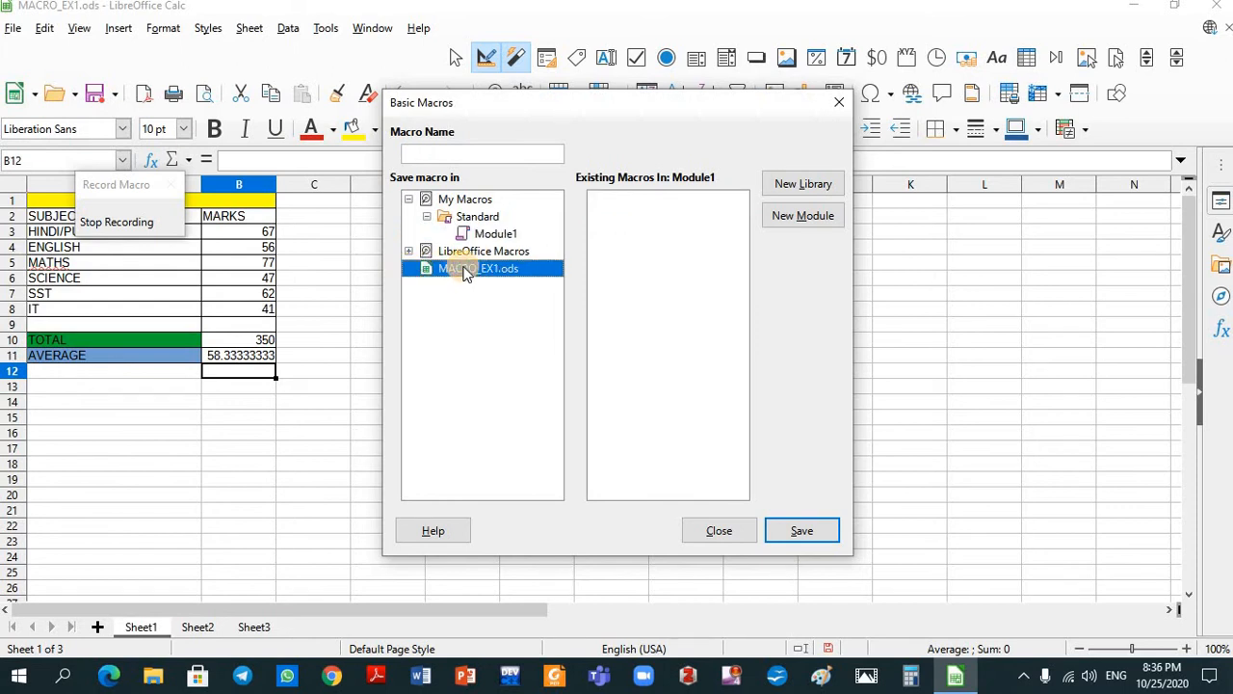
click(485, 152)
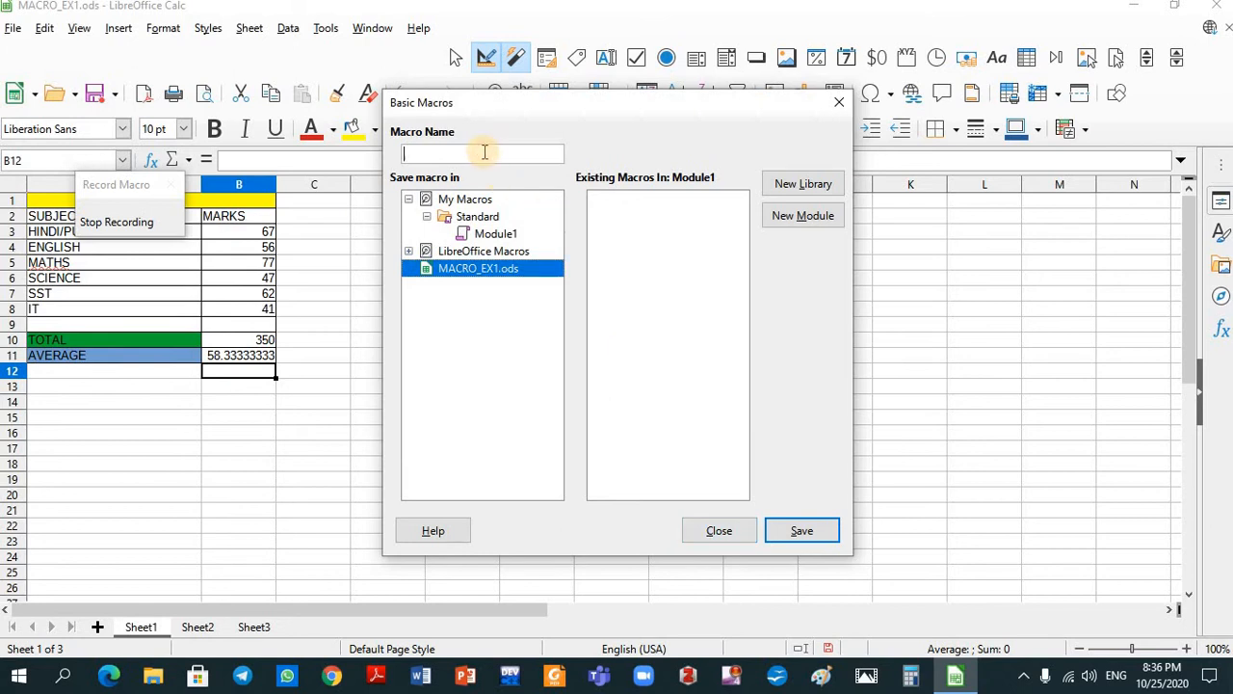
text(sum_avg)
click(805, 185)
click(548, 274)
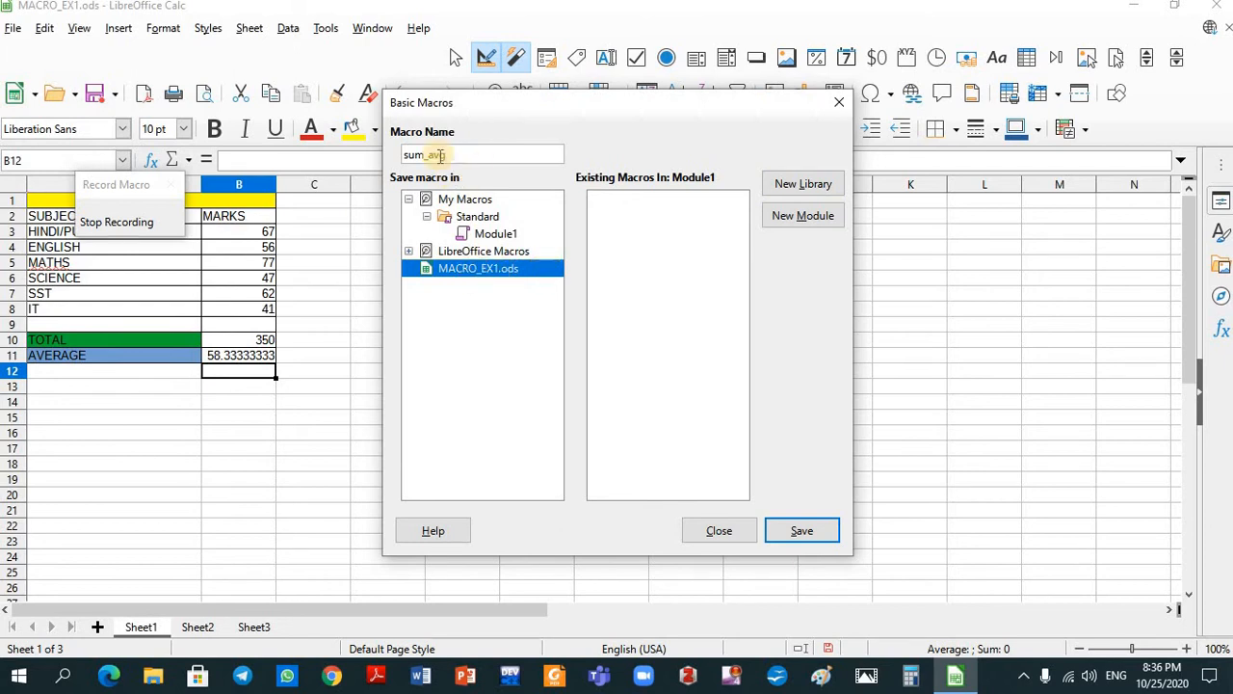
click(802, 531)
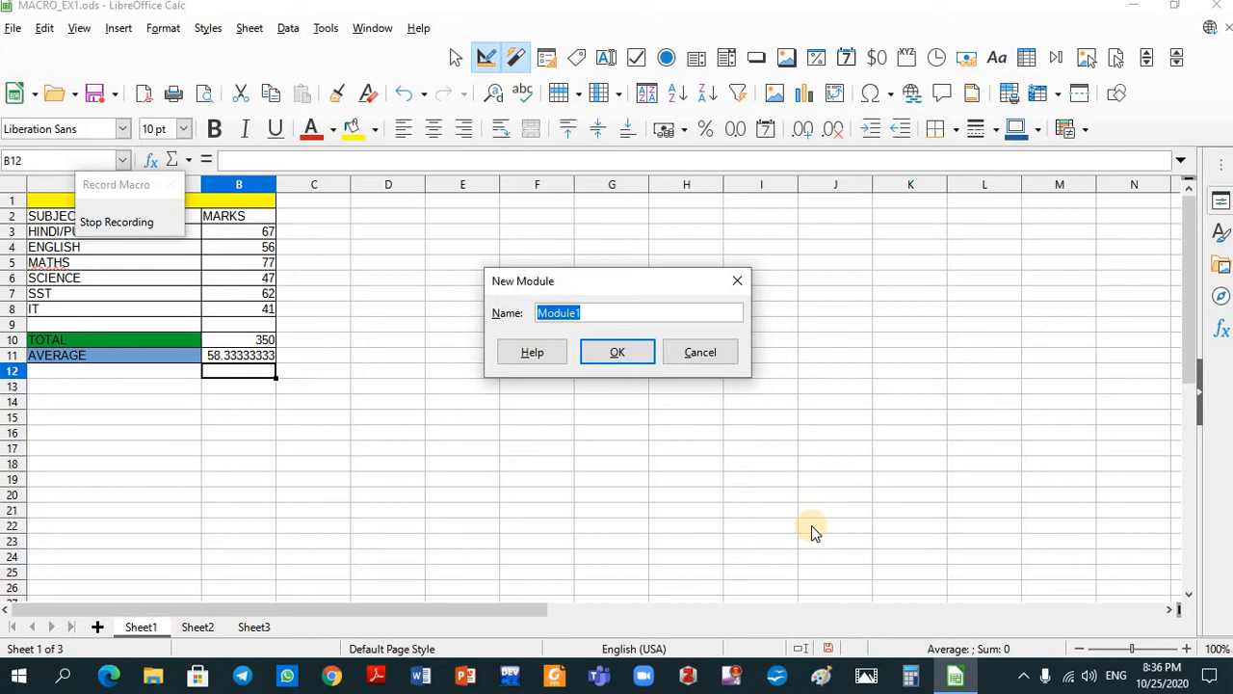
Step: Name the new module Total and confirm its creation
key(BackSpace)
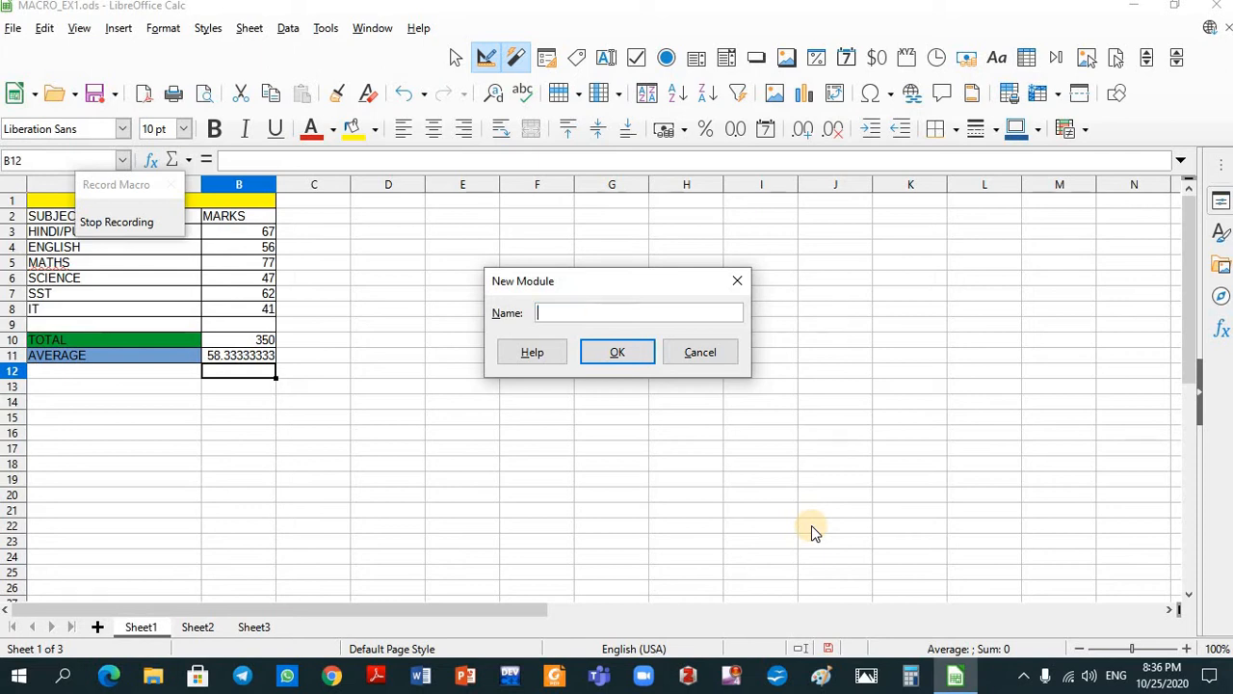
text(t)
key(BackSpace)
text(Total)
click(617, 354)
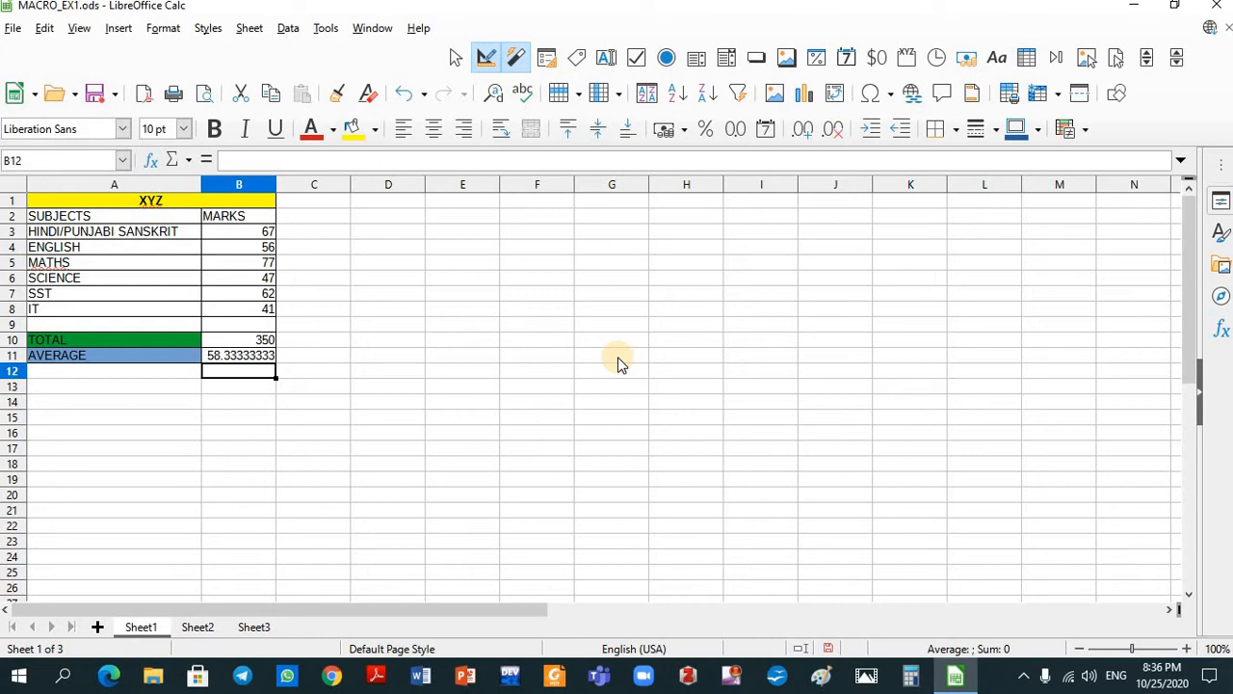
Step: Open the sum_avg macro from the Total module of MACRO_EX1.ods in the Basic macro editor
click(326, 29)
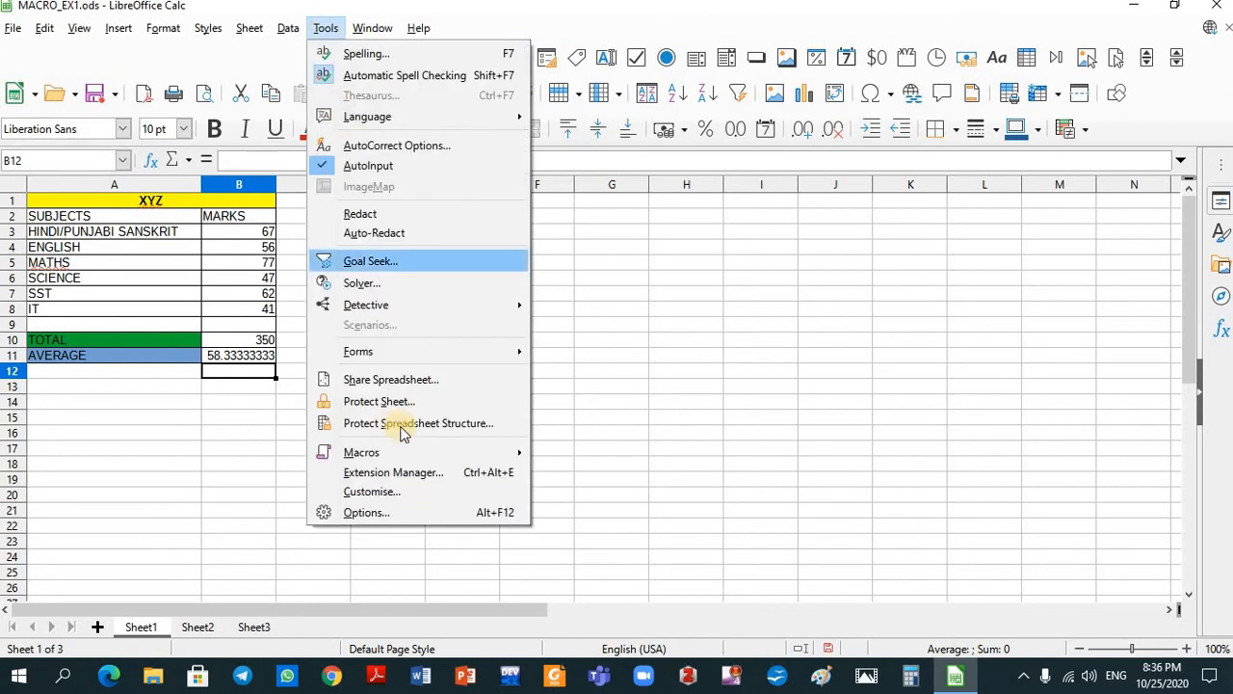
mouse_move(401, 453)
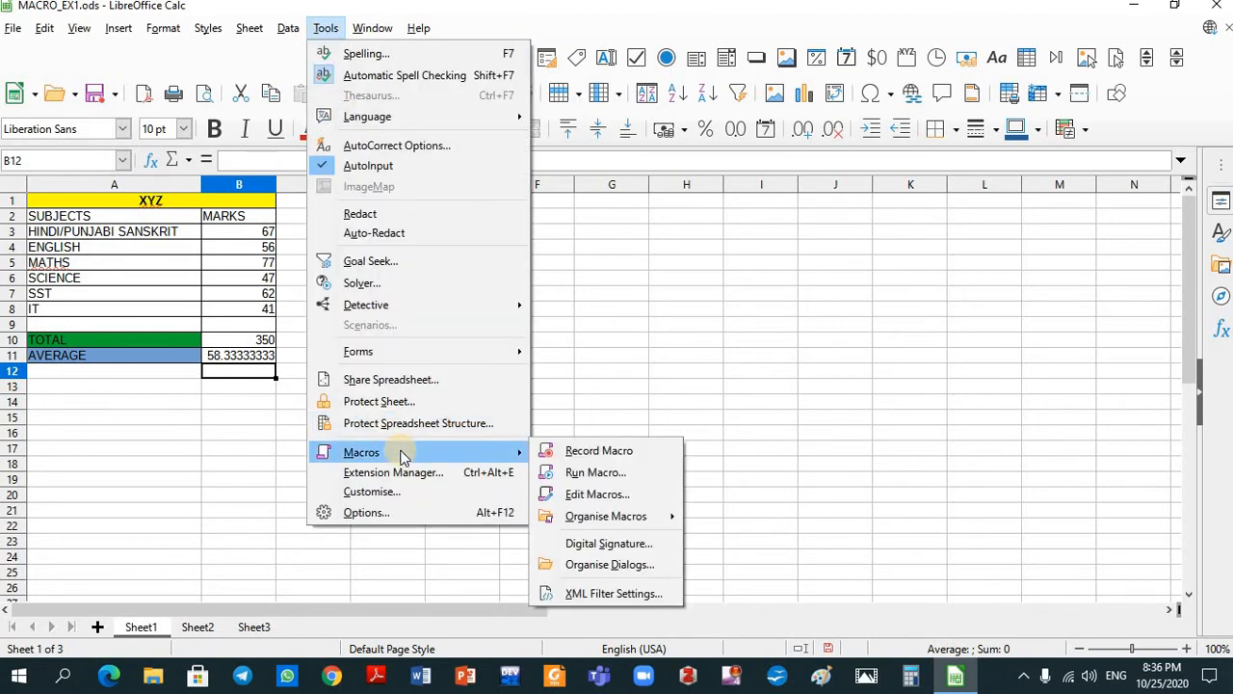
click(596, 496)
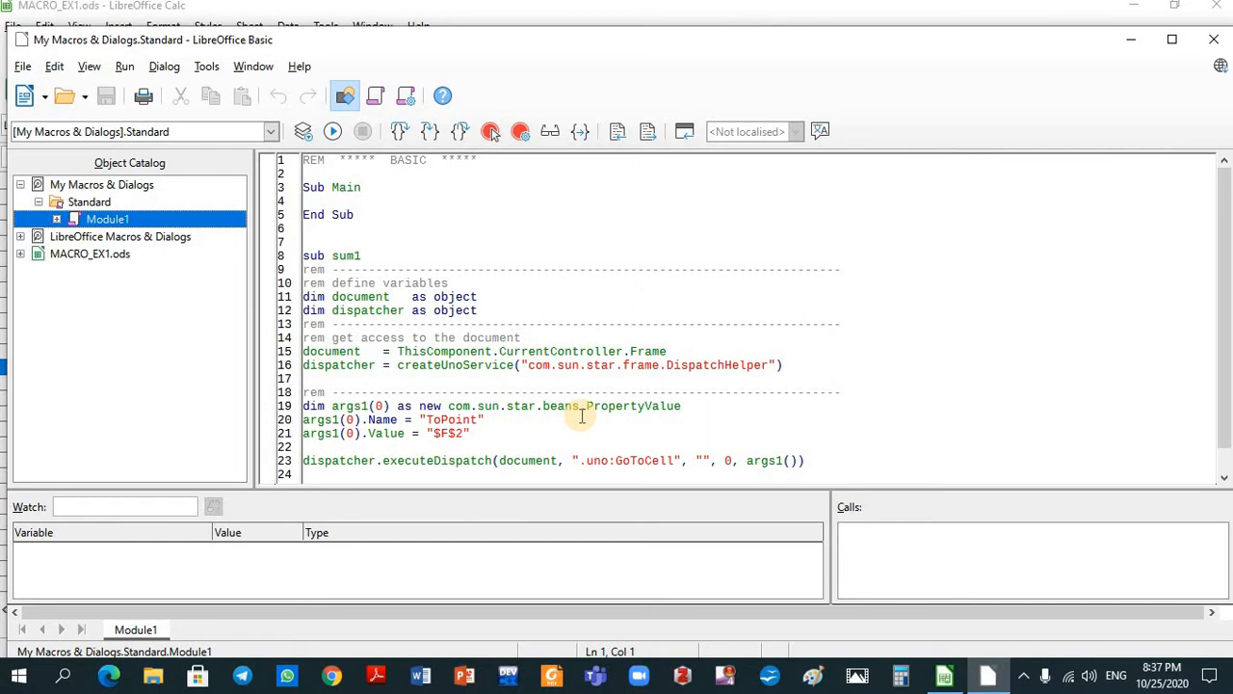
double_click(408, 160)
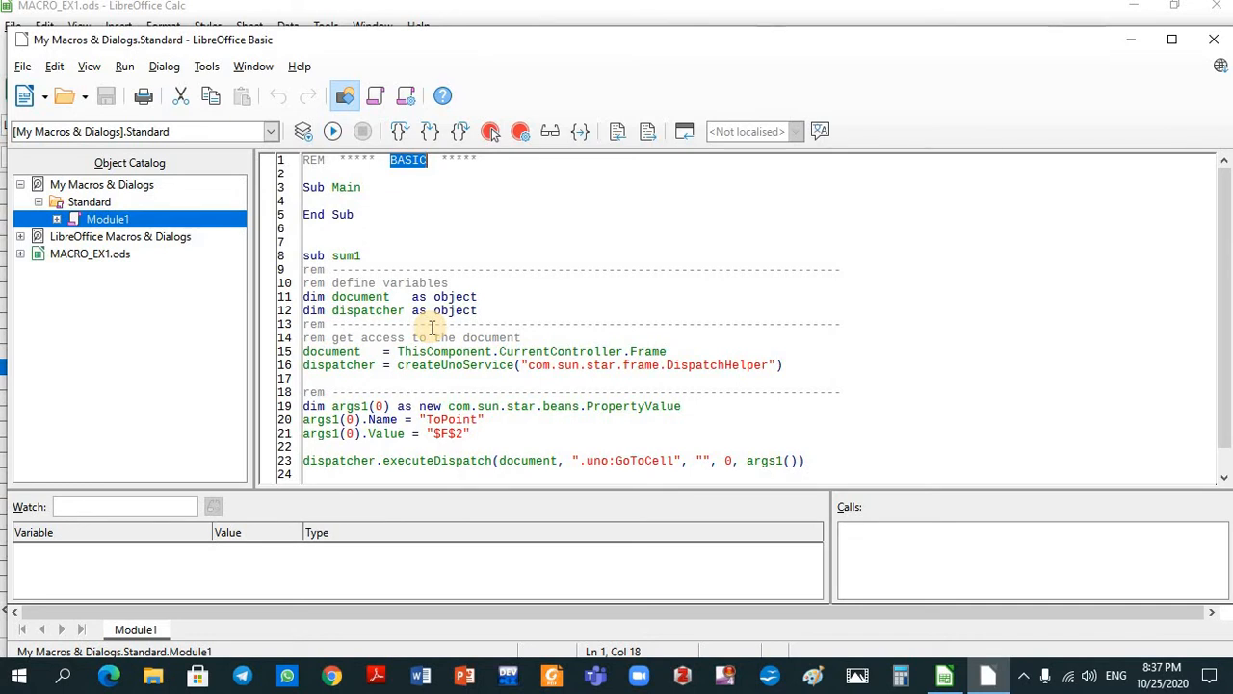
click(21, 254)
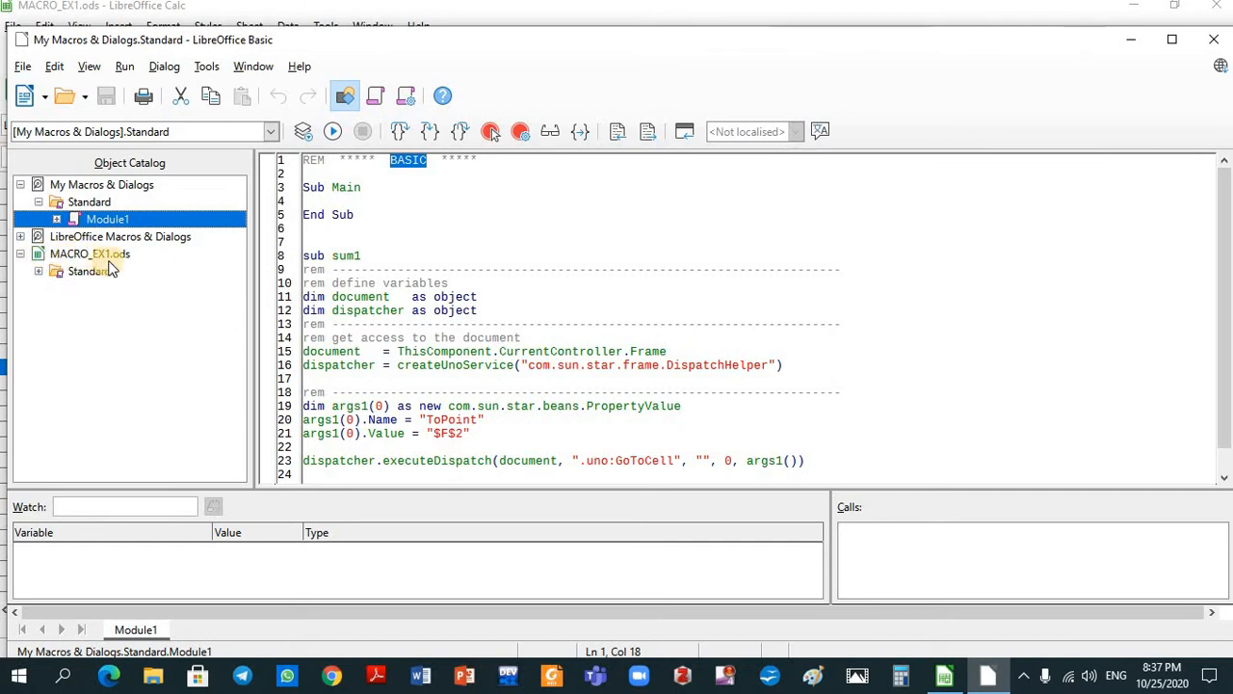
click(39, 271)
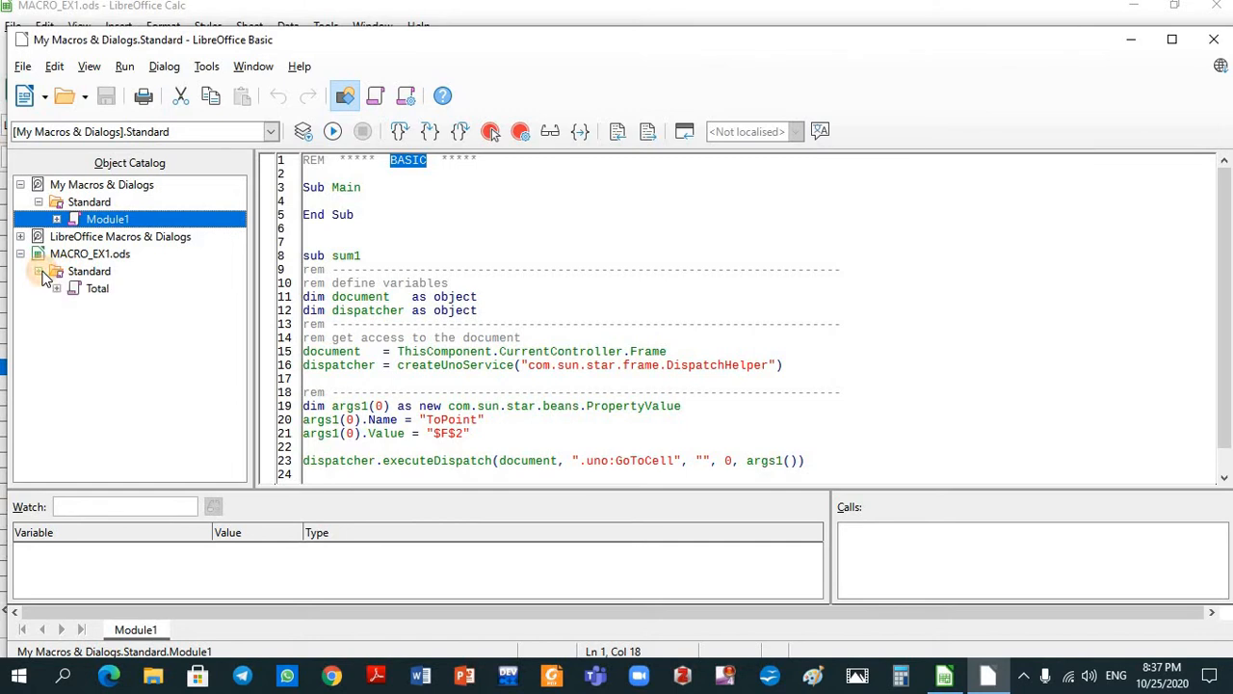
click(96, 289)
click(56, 289)
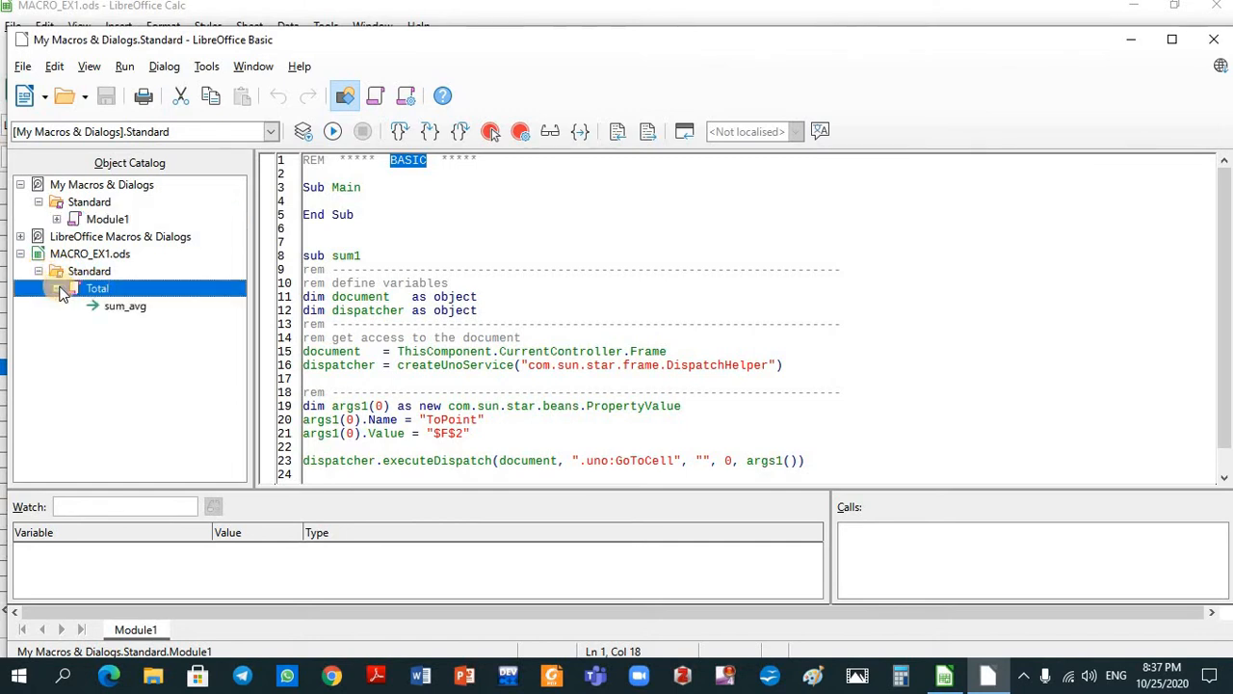
double_click(123, 307)
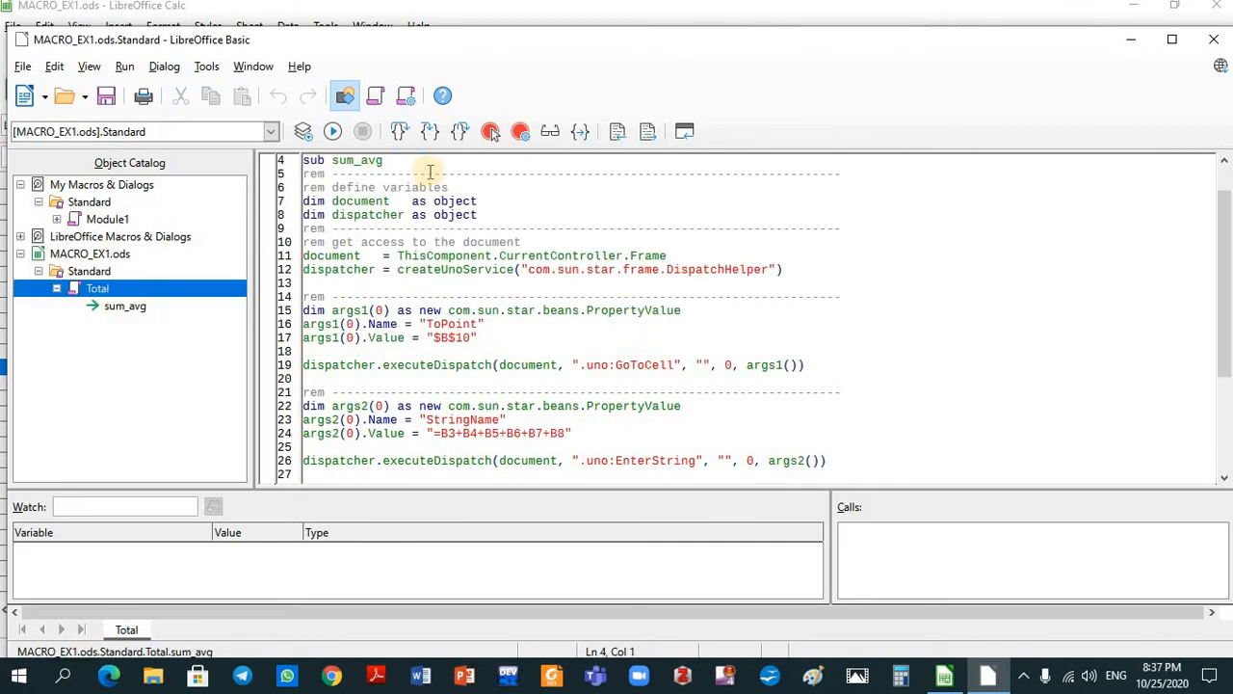
Step: Examine the recorded sum_avg code, including its sum and average formula lines, and close the macro editor
drag(303, 160, 392, 161)
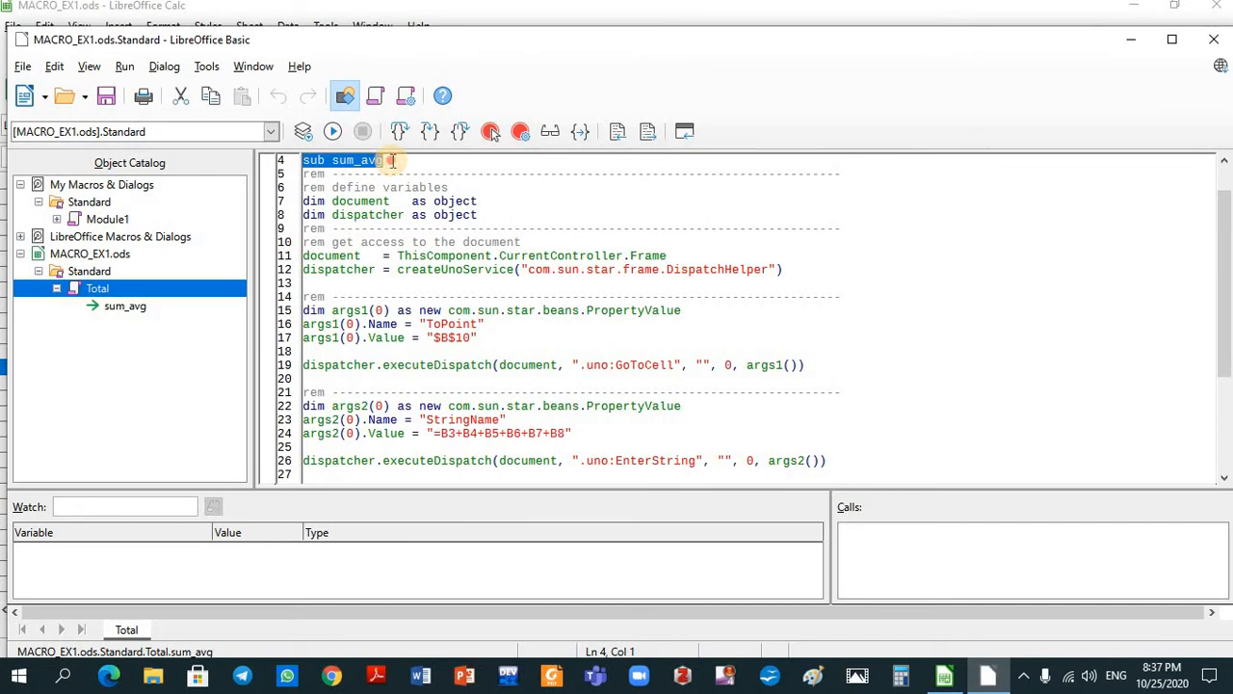
drag(392, 161, 421, 214)
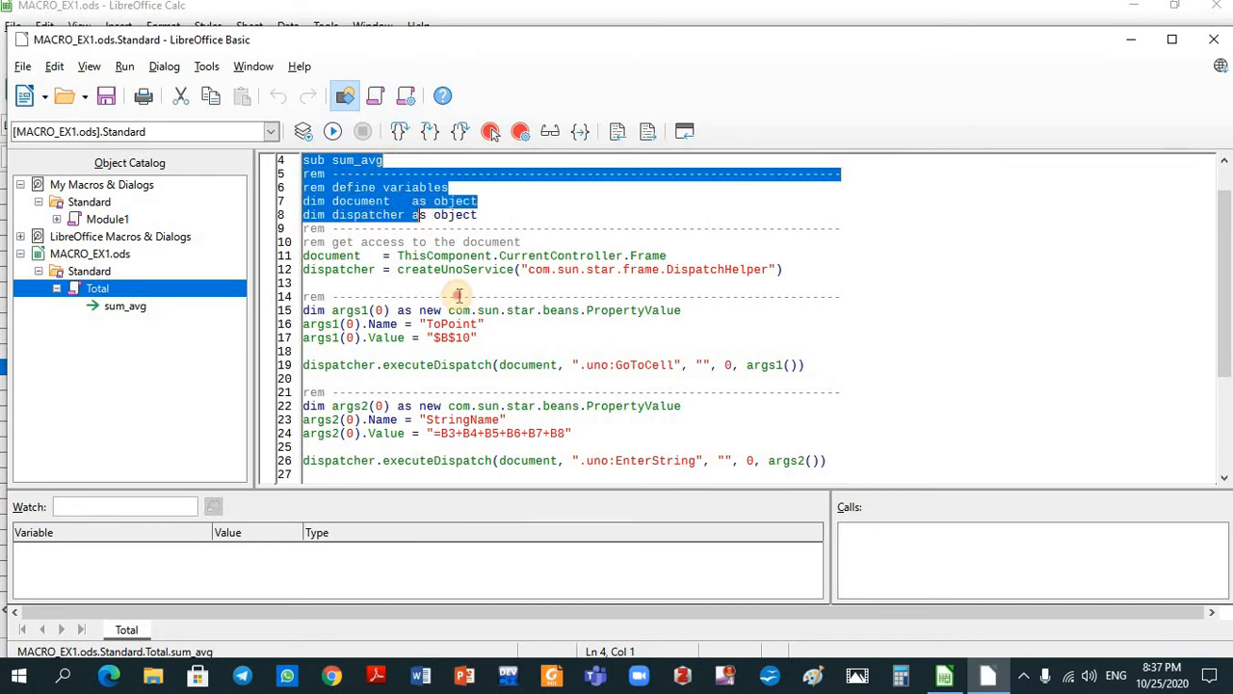
drag(458, 295, 812, 469)
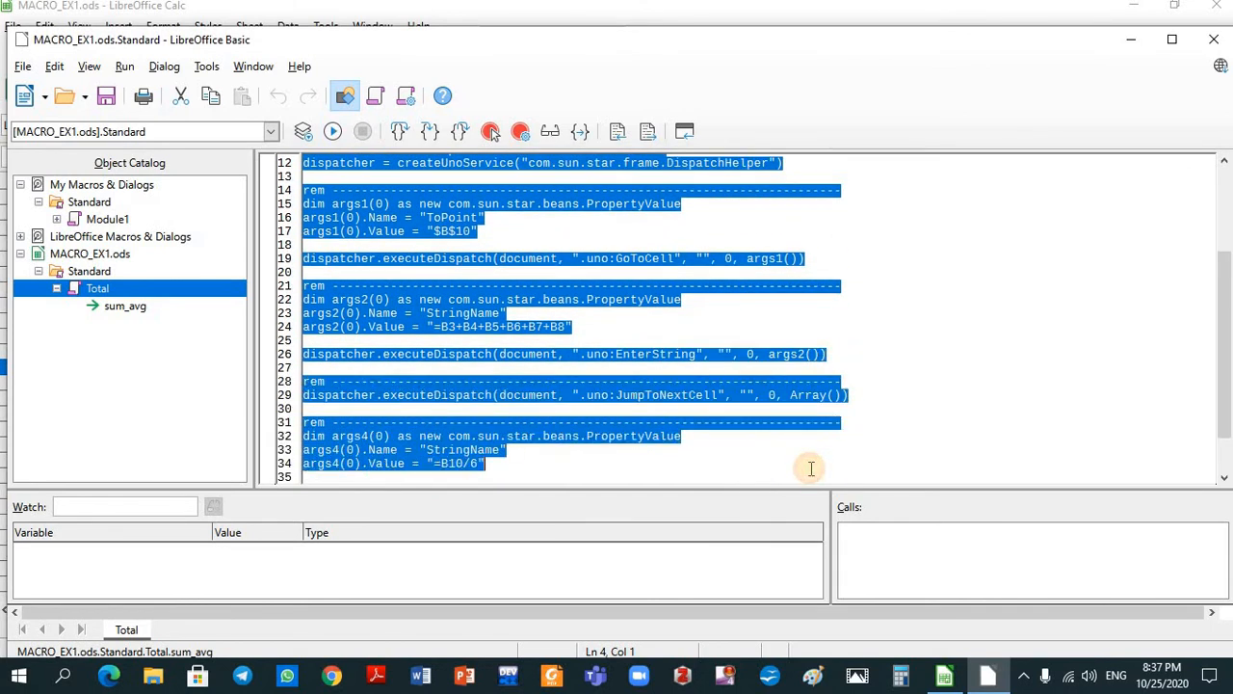
click(605, 325)
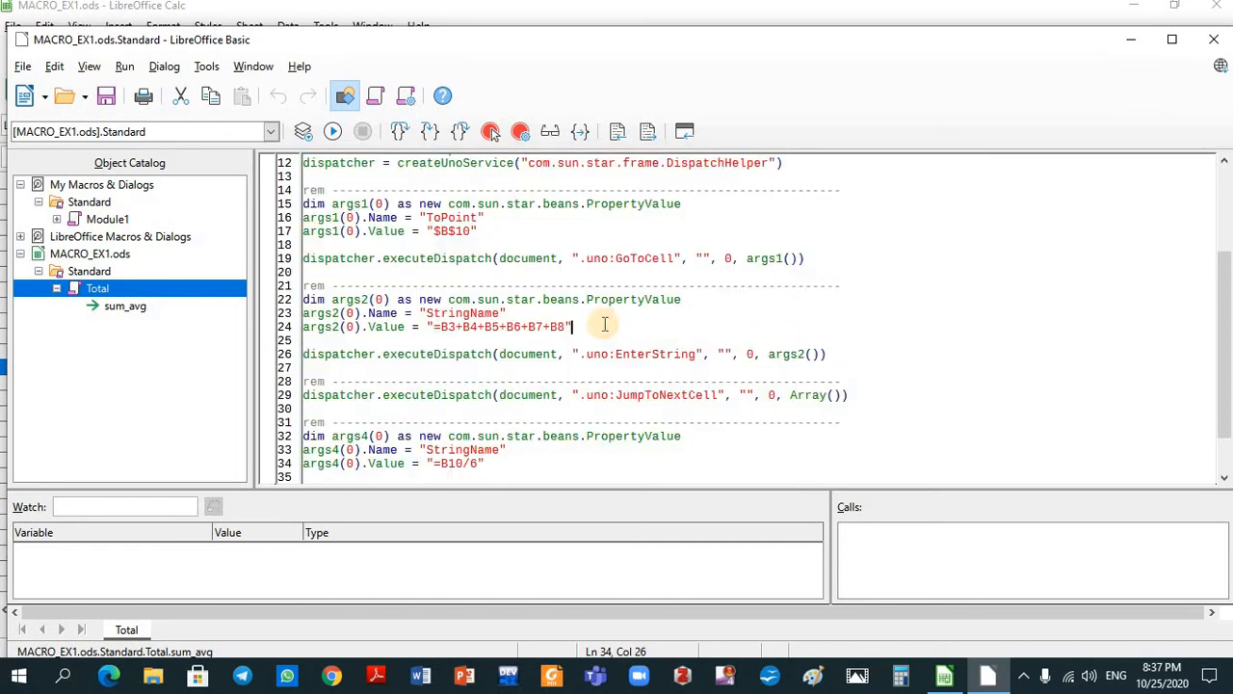
drag(573, 327, 312, 333)
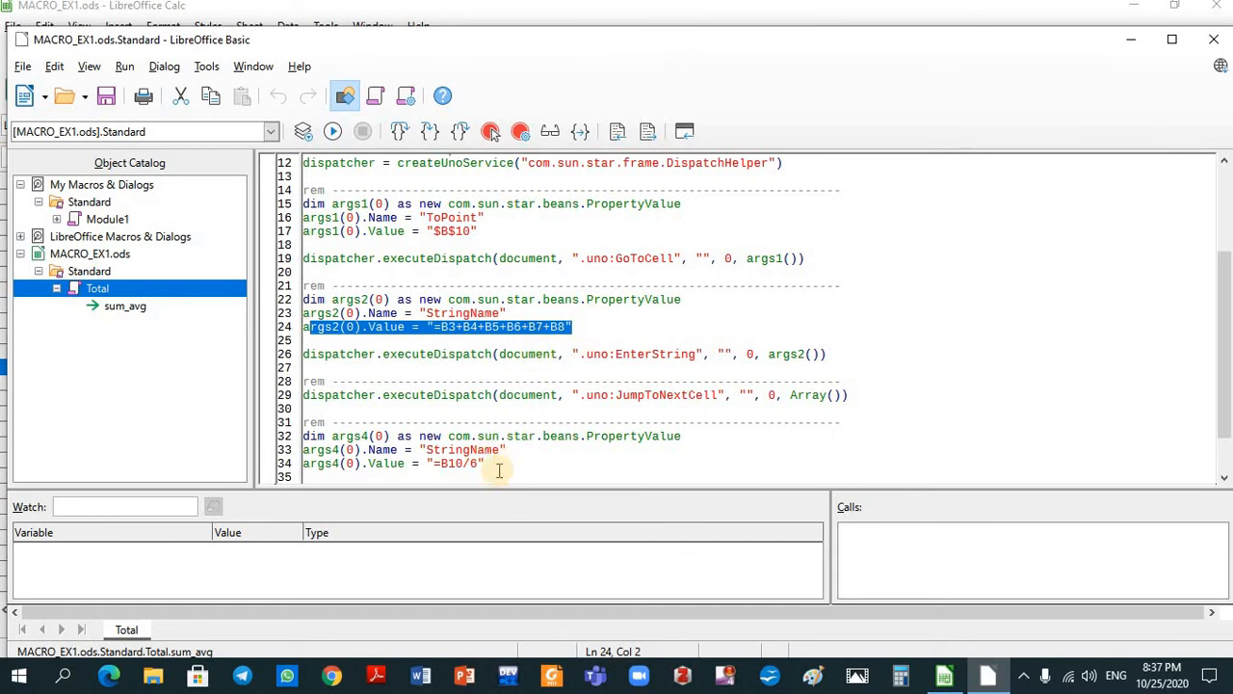
drag(488, 464, 428, 464)
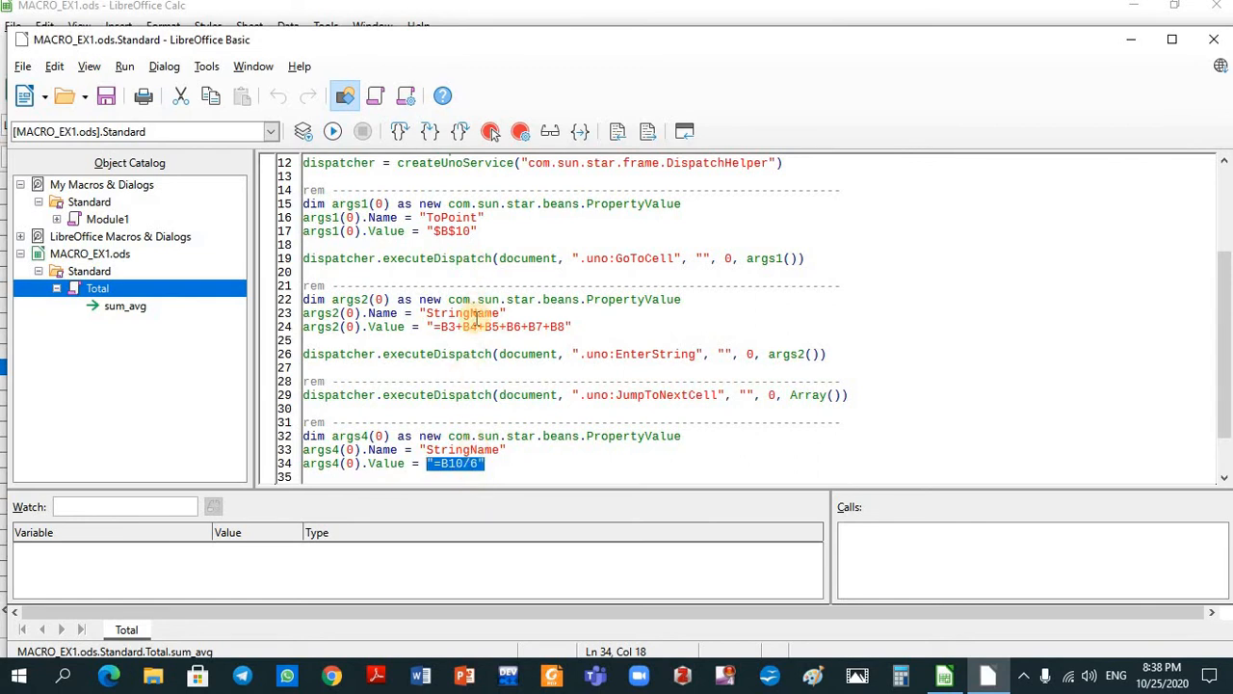
click(1216, 40)
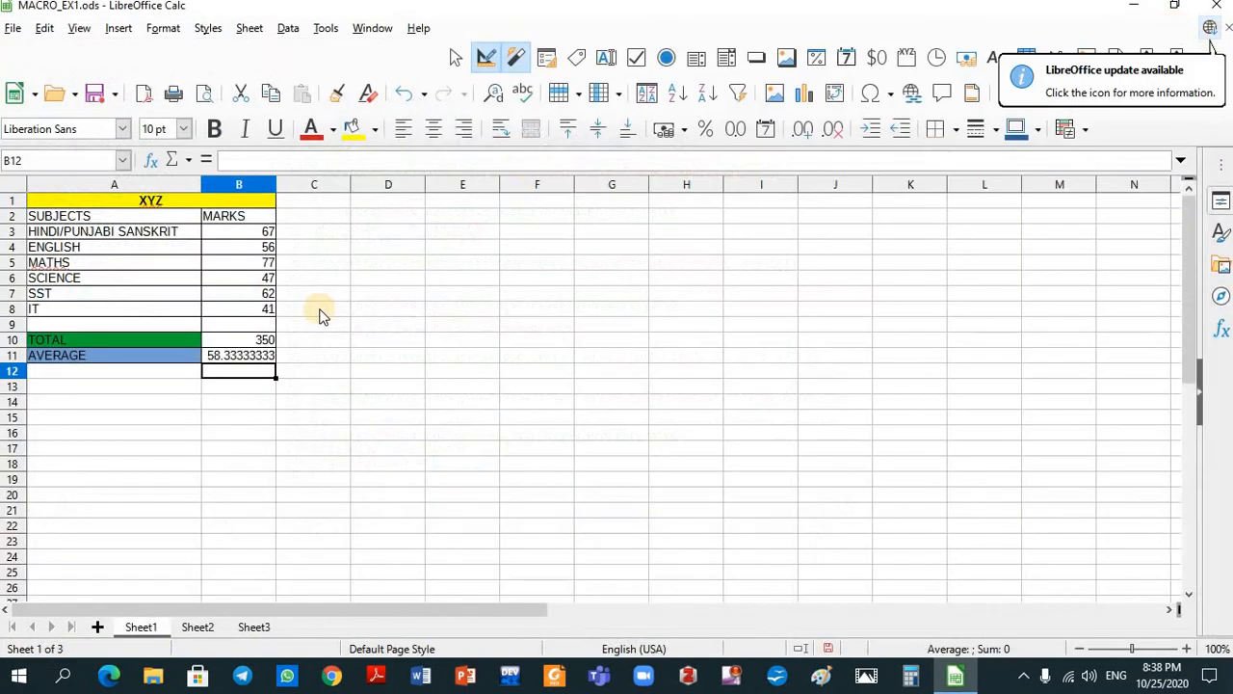
Step: Compare the marks tables on Sheet1 and Sheet2
click(198, 628)
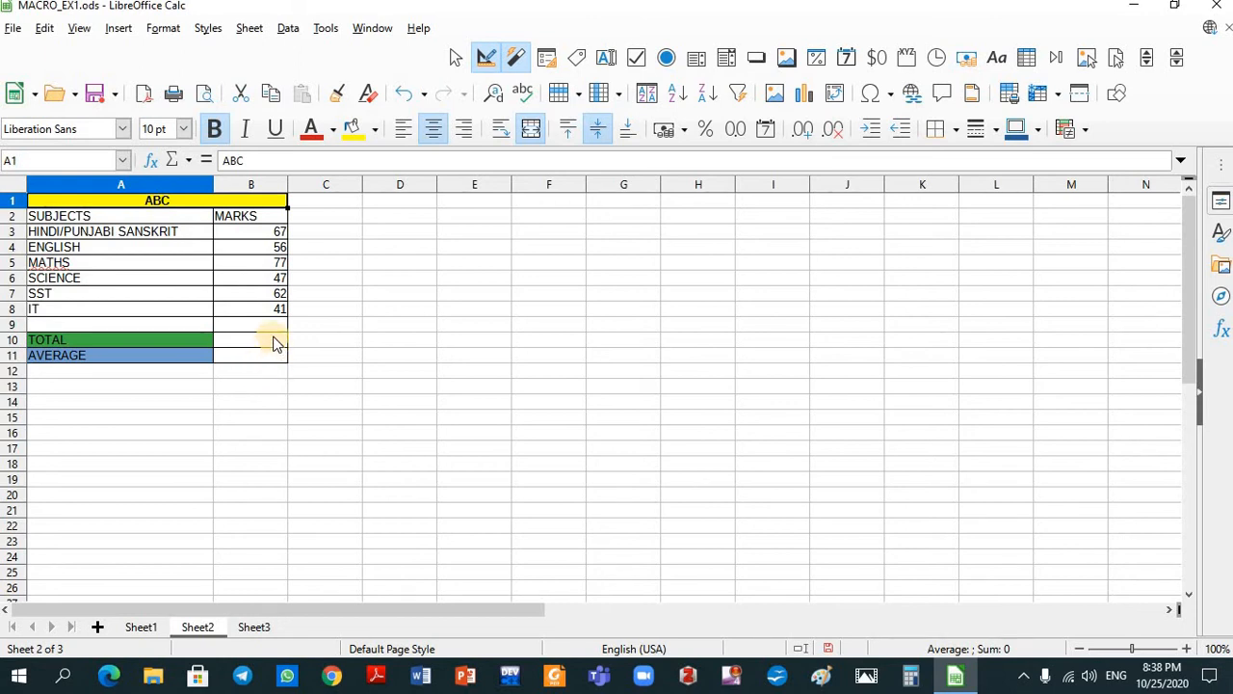
click(140, 627)
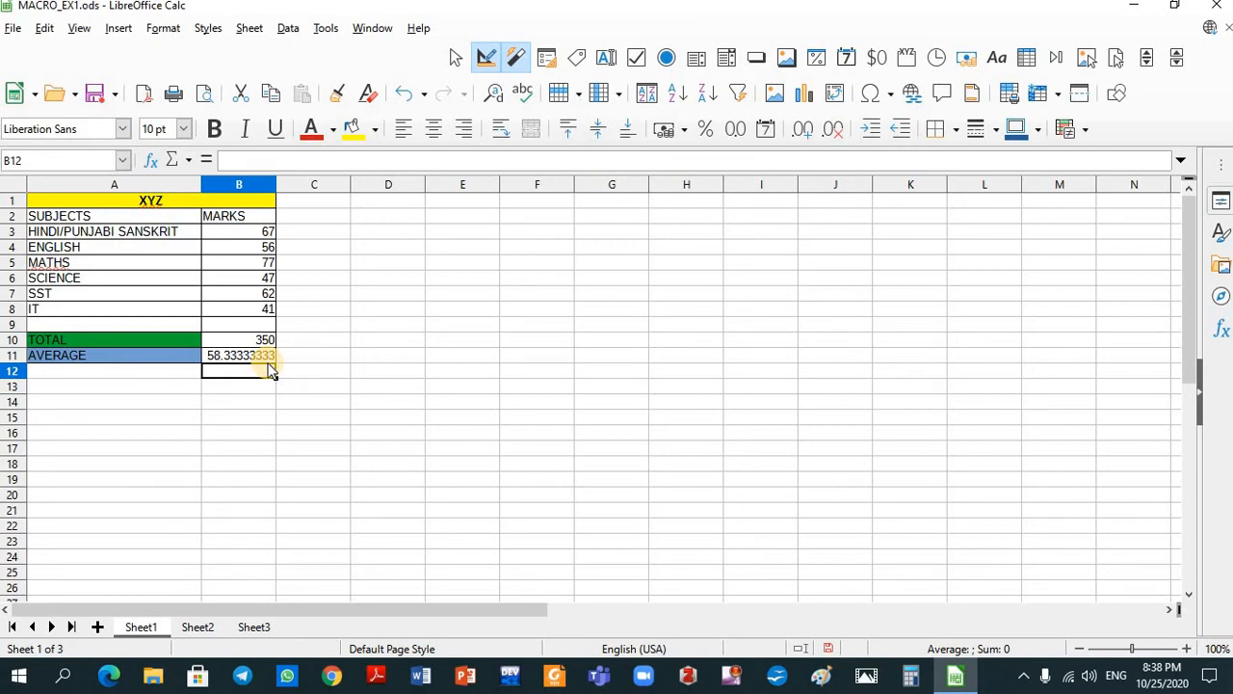
click(211, 627)
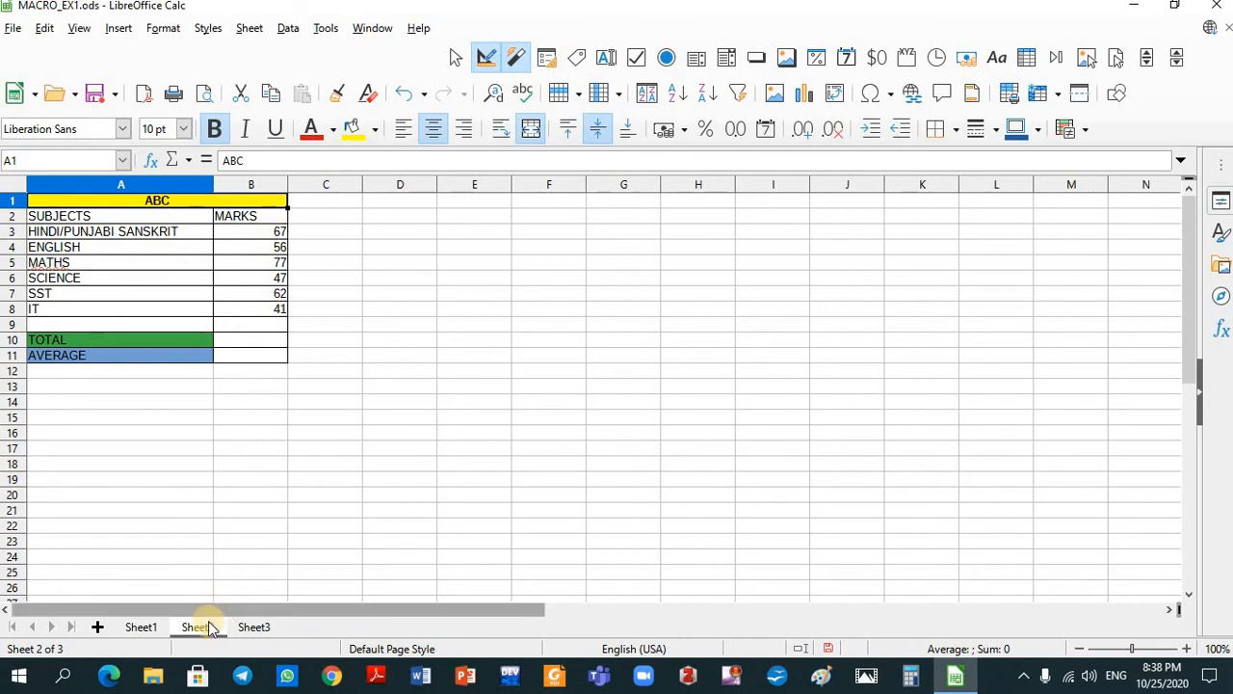
click(144, 627)
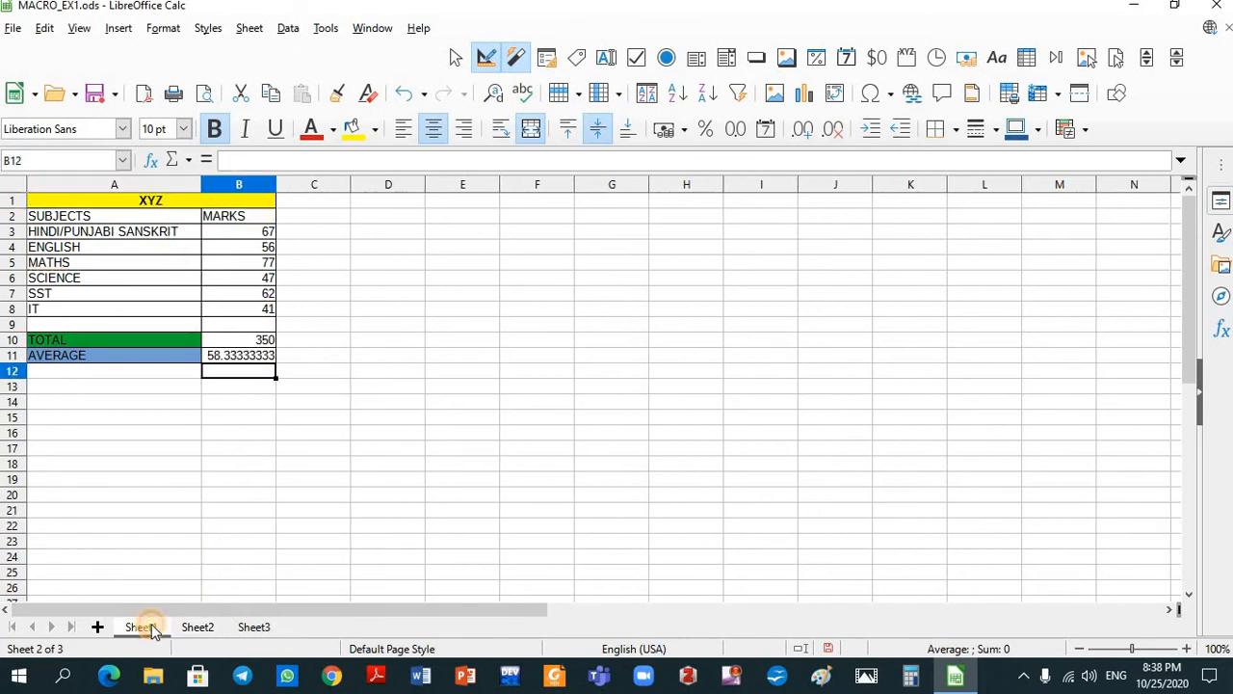
Step: Change the marks on Sheet2 to 90 for English, 58 for Maths, 70 for Science, 45 for SST and 67 for IT
click(207, 631)
click(279, 247)
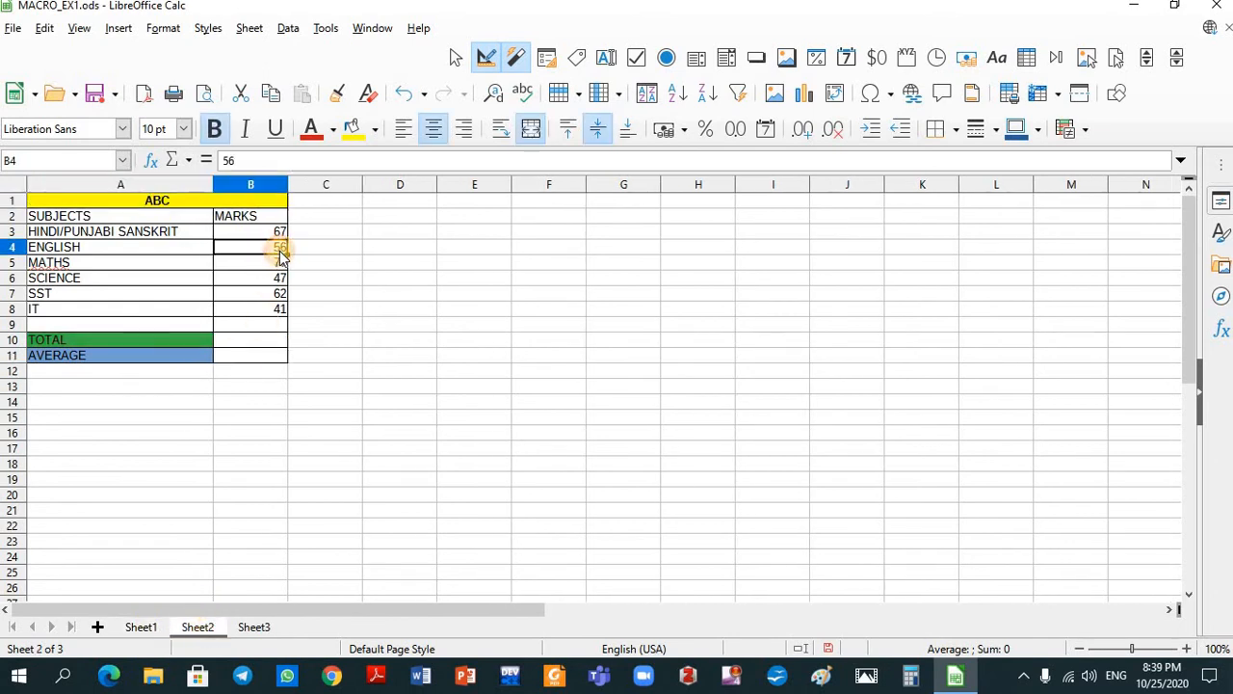
text(90)
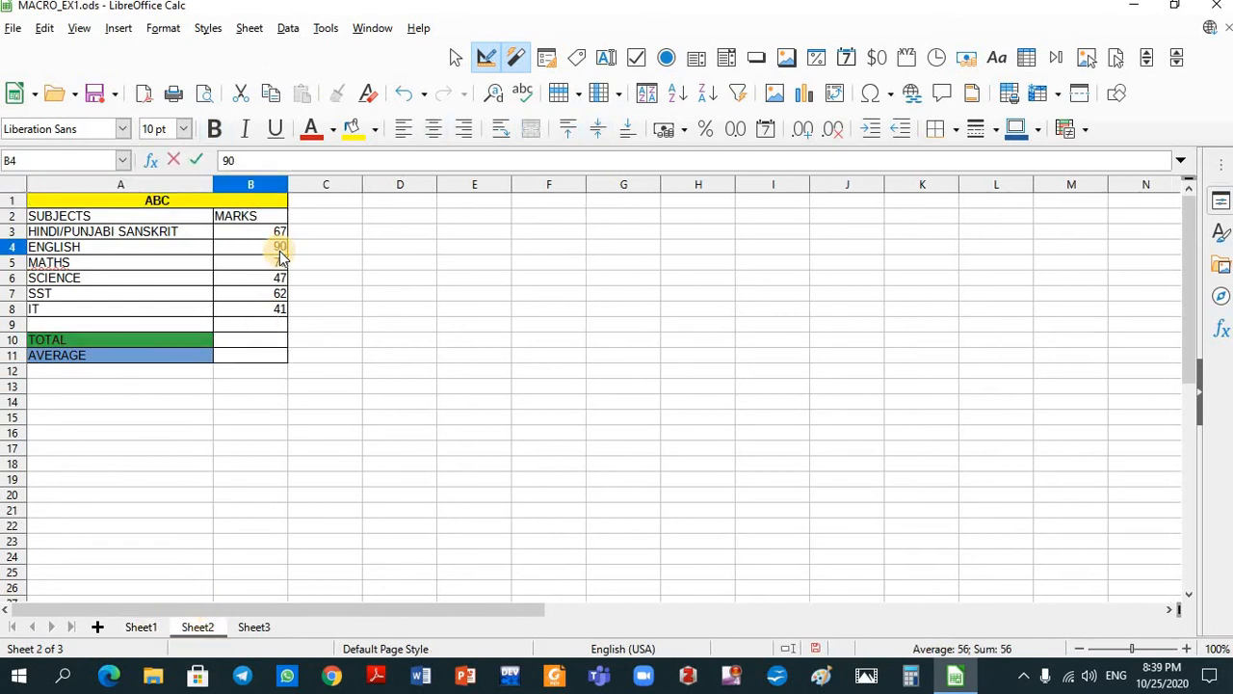
key(Return)
text(85)
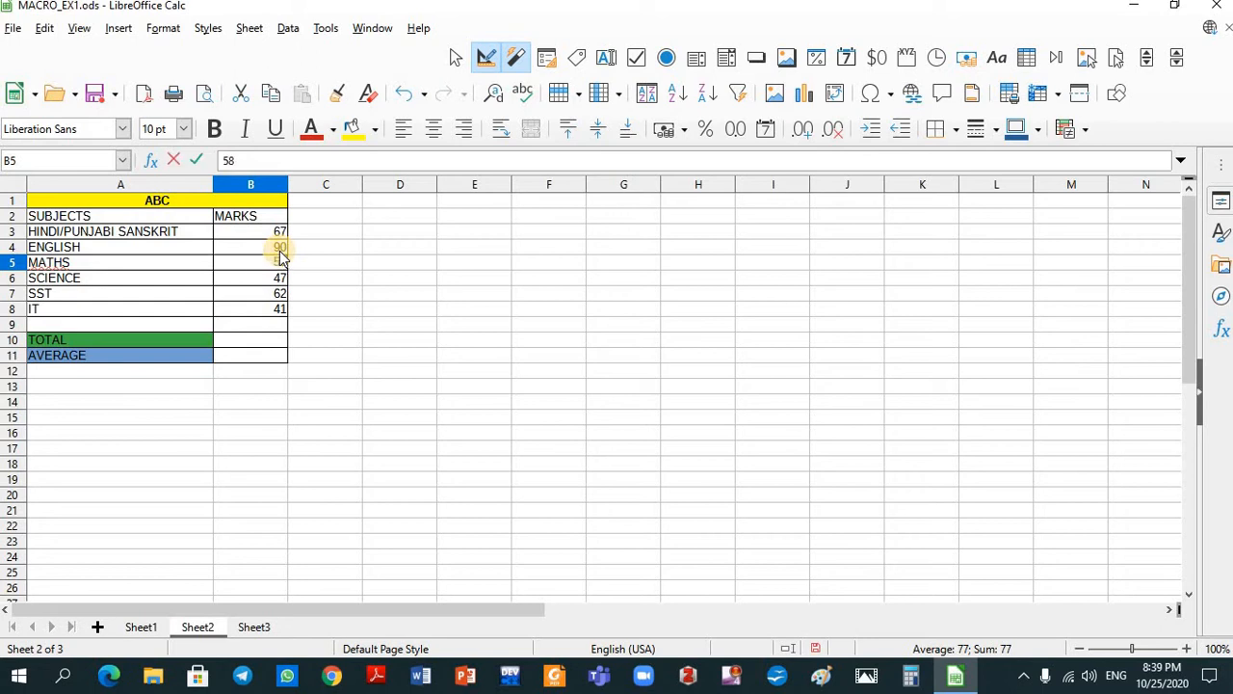
key(Return)
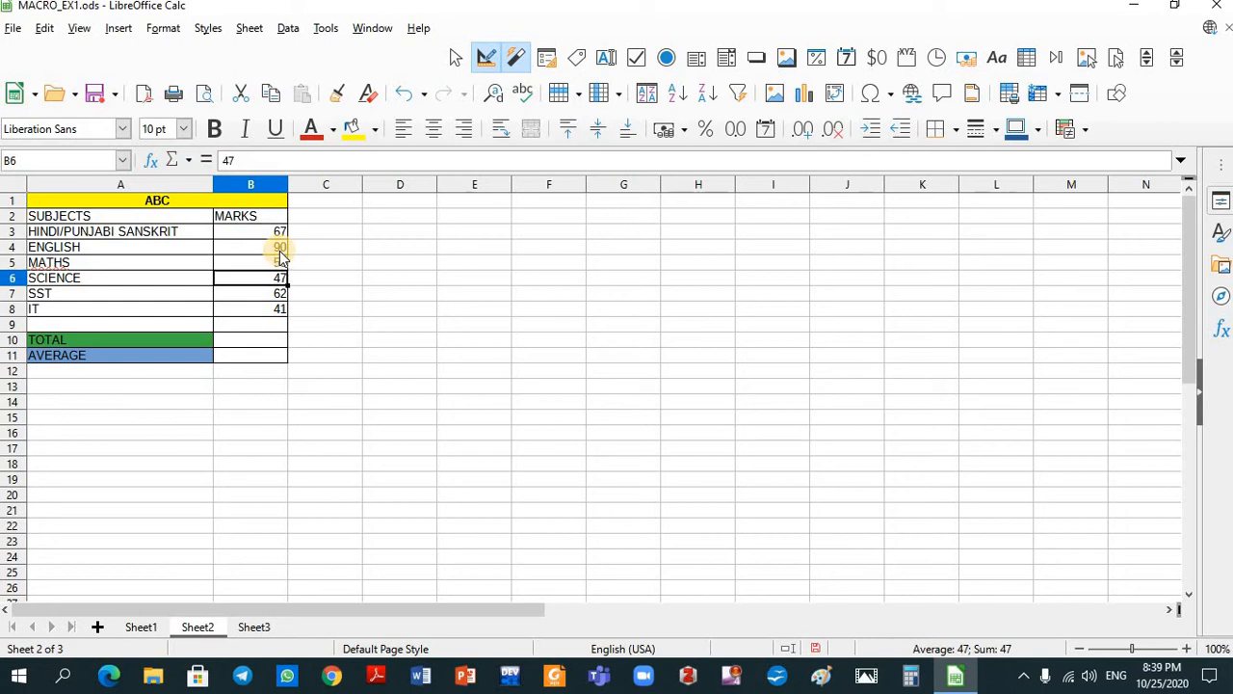
text(70)
key(Return)
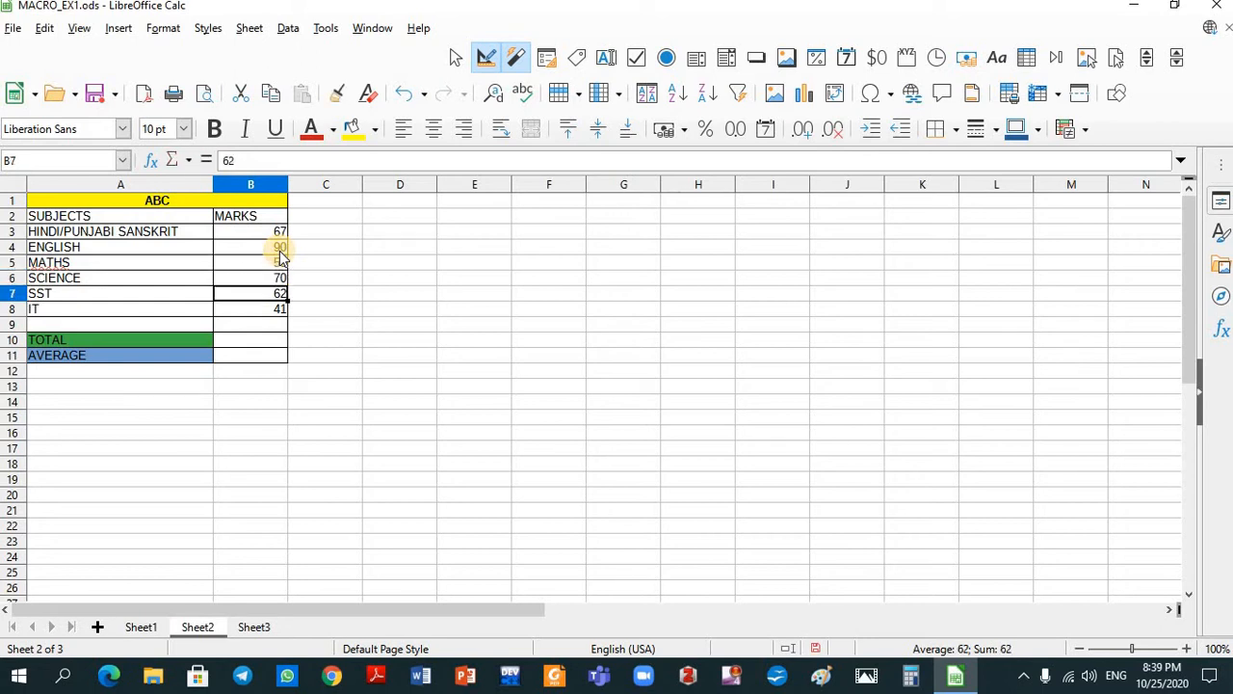
text(45)
key(Return)
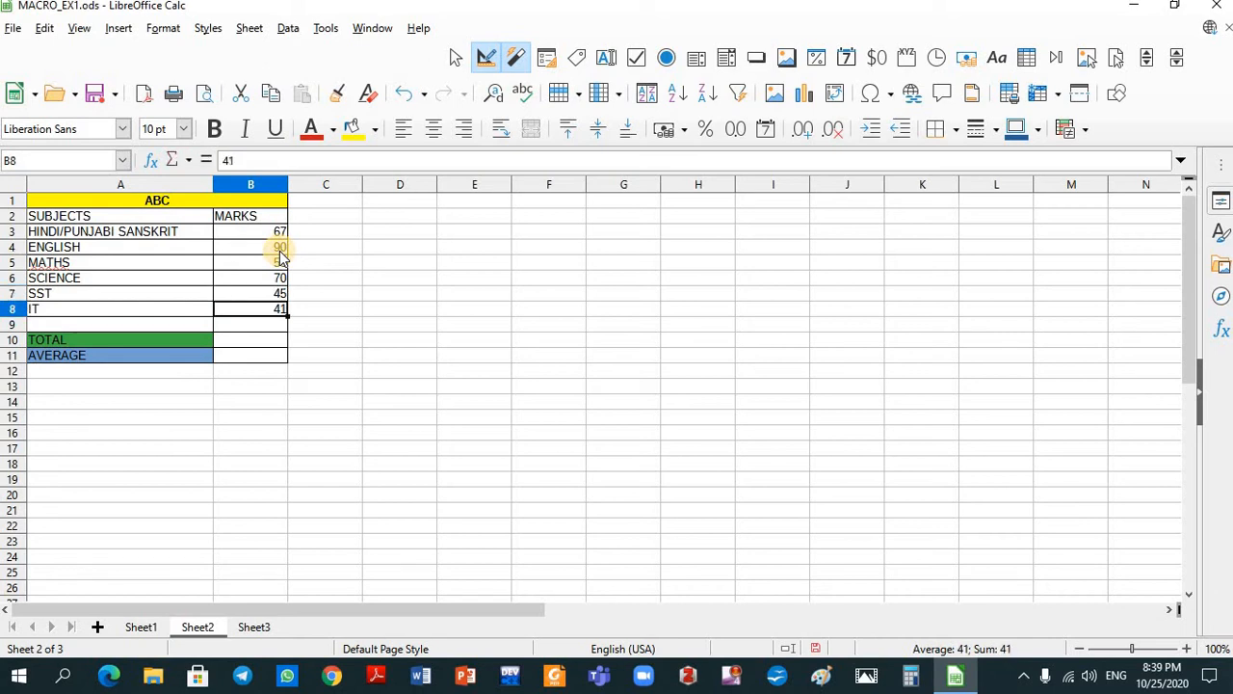
text(67)
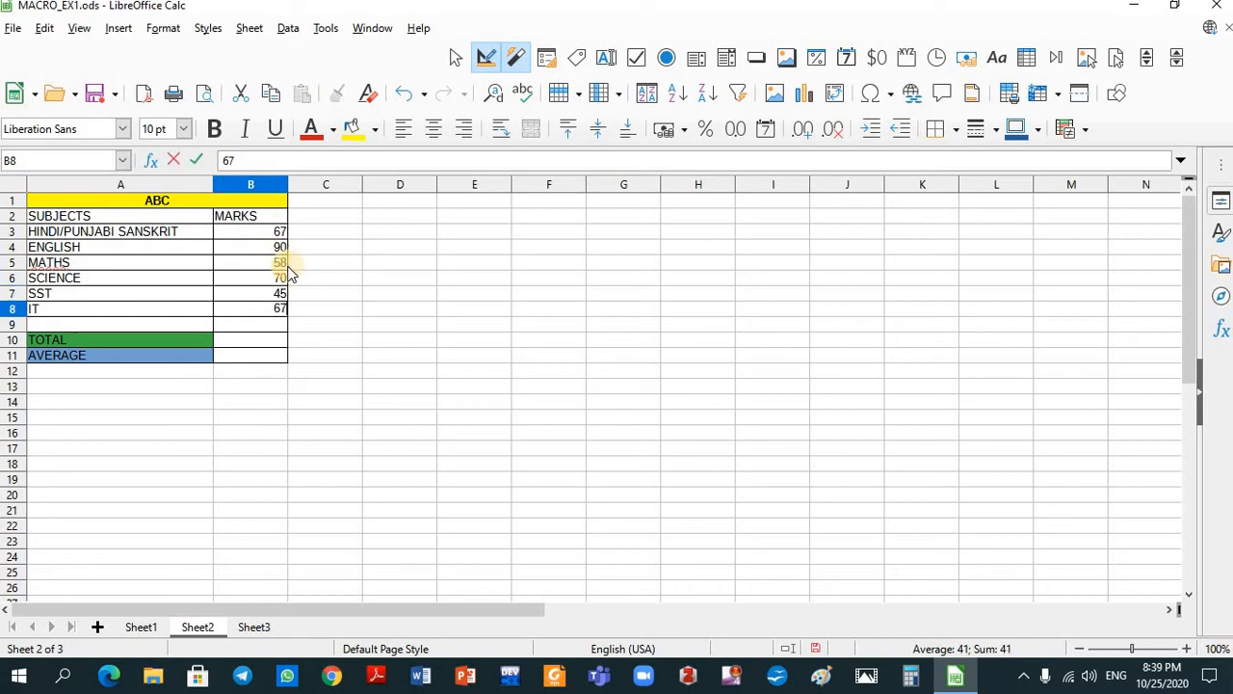
click(384, 354)
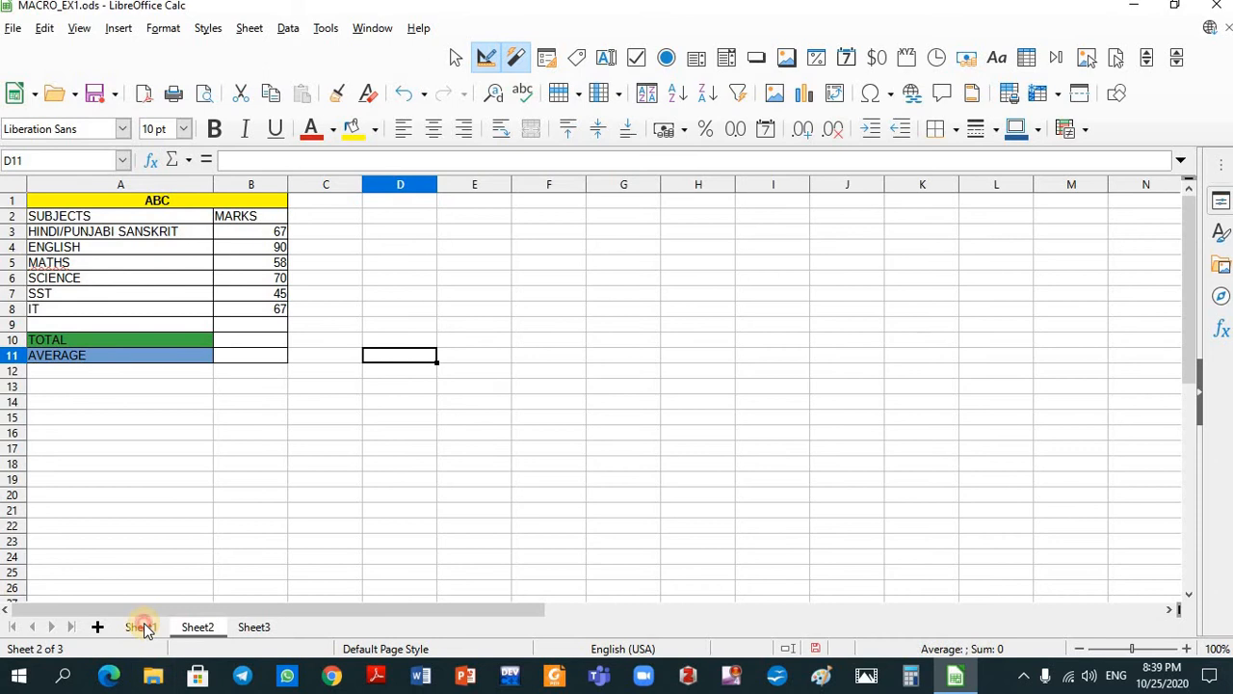
Step: Run the sum_avg macro from the Total module of MACRO_EX1.ods on Sheet2
click(143, 629)
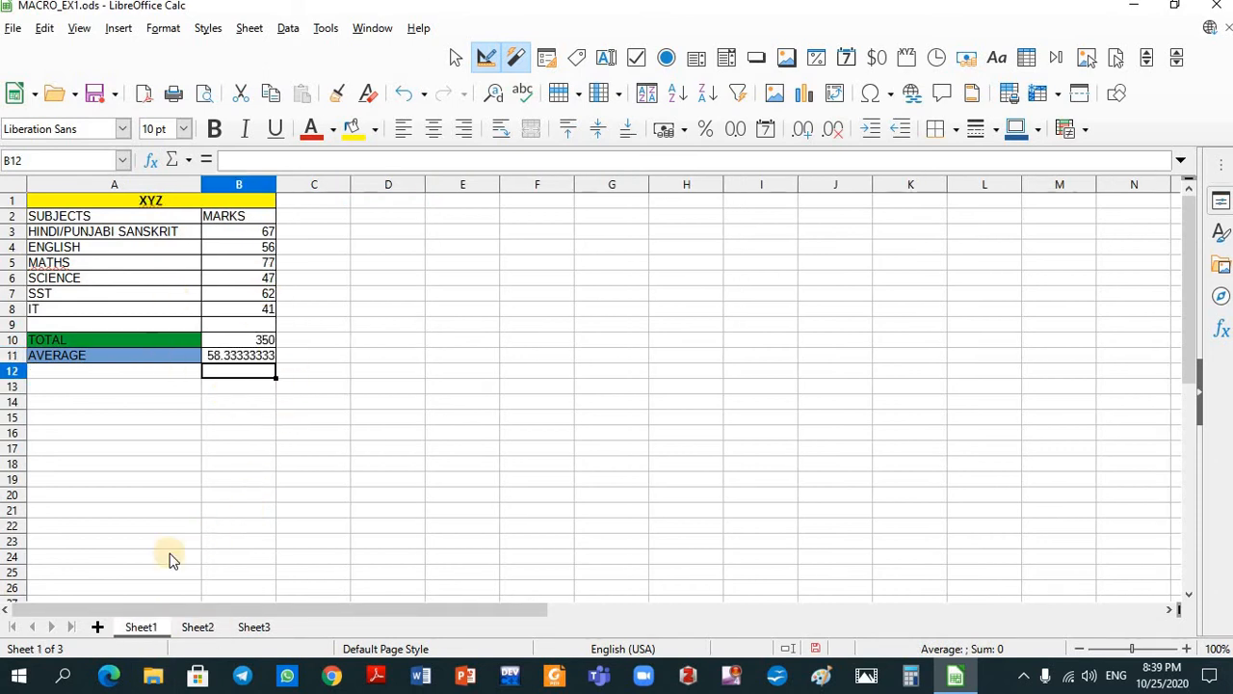
click(198, 630)
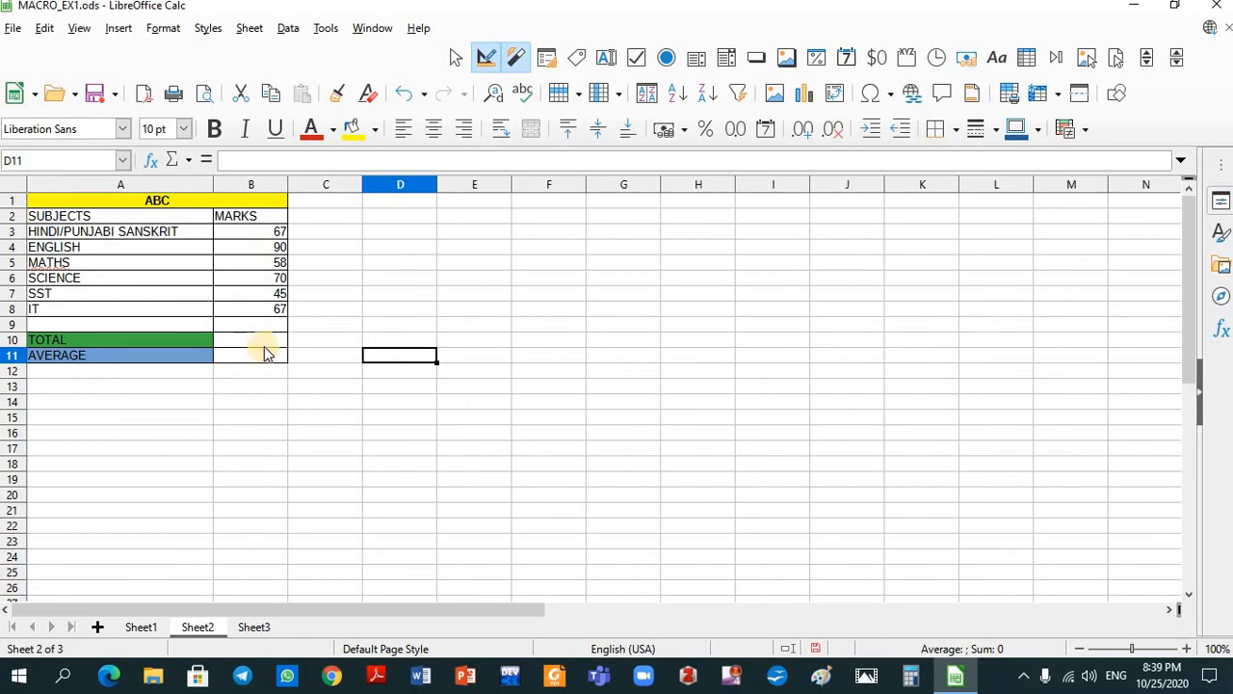
click(326, 28)
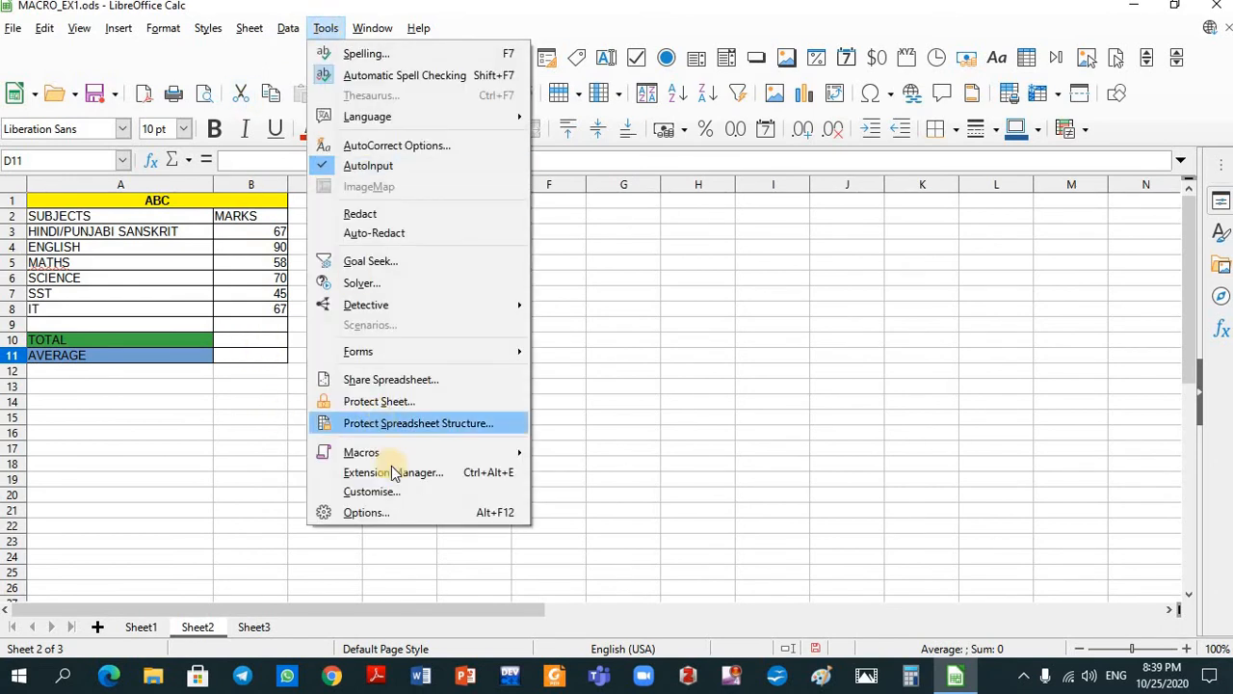
mouse_move(396, 455)
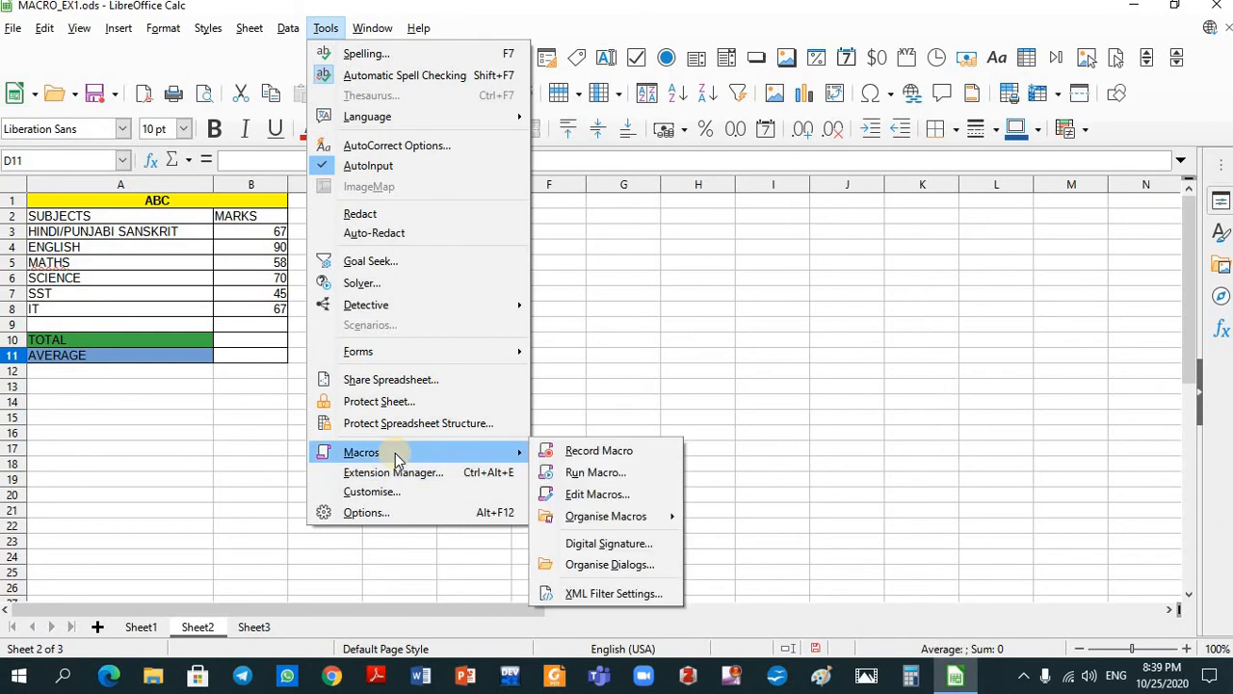
click(595, 473)
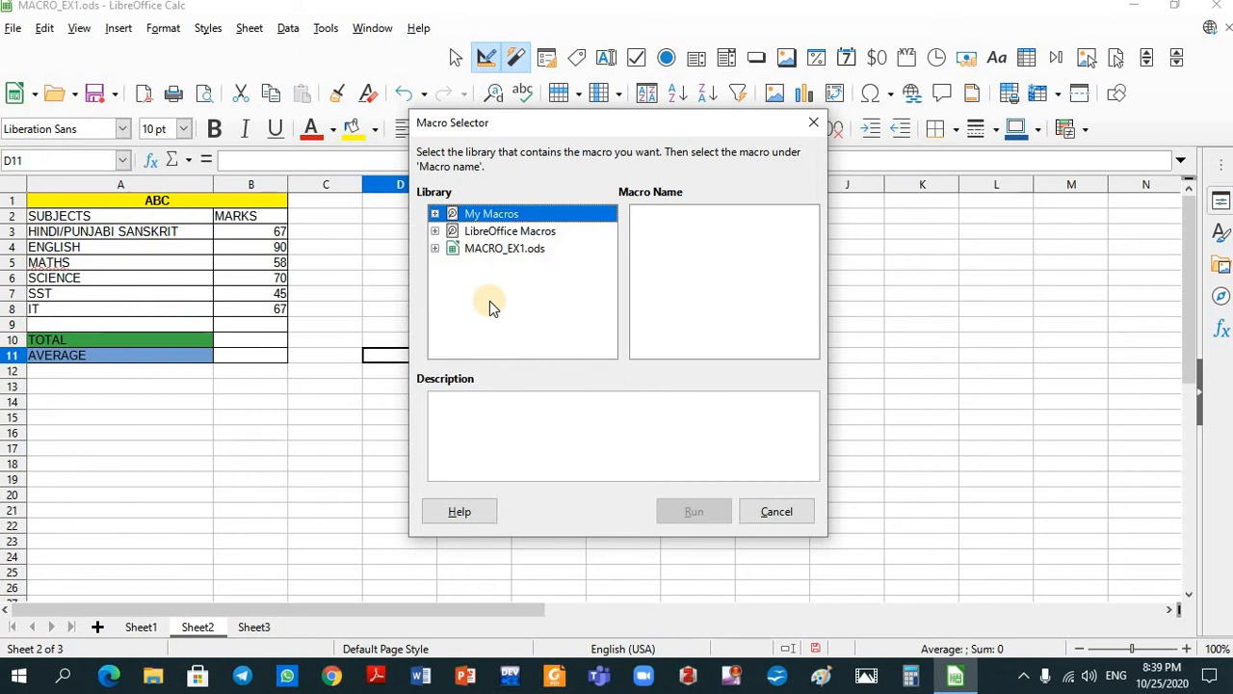
click(436, 249)
click(453, 266)
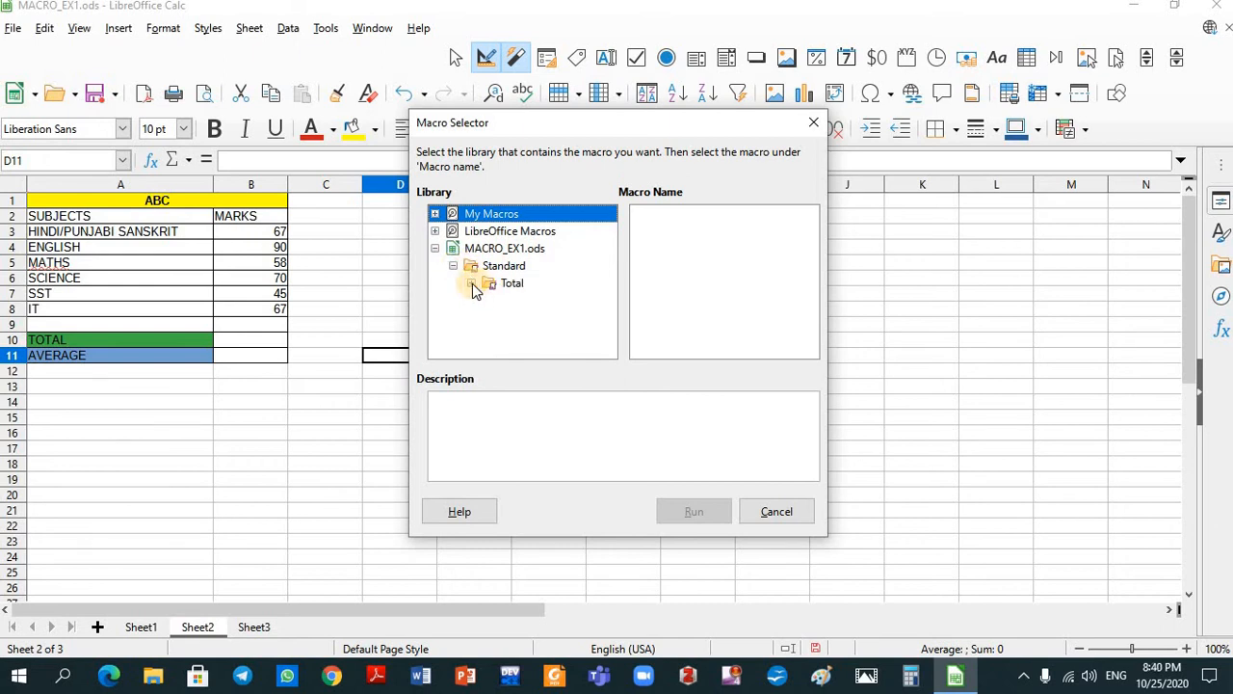
click(523, 282)
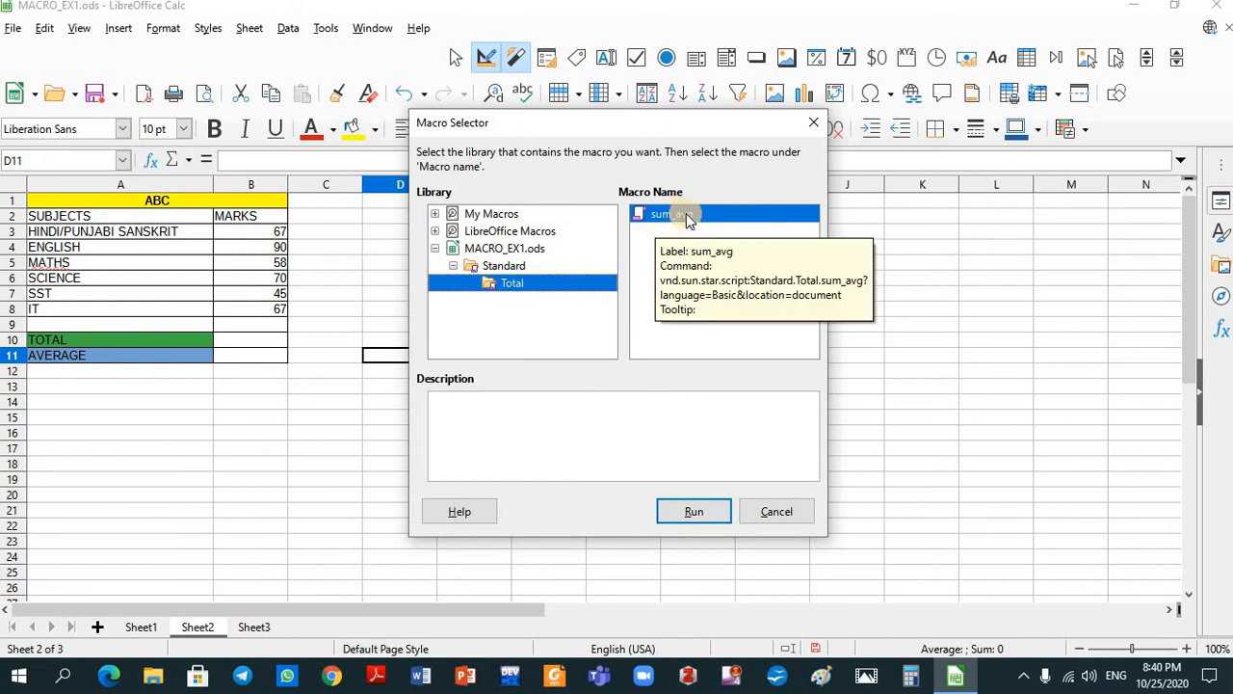
click(694, 511)
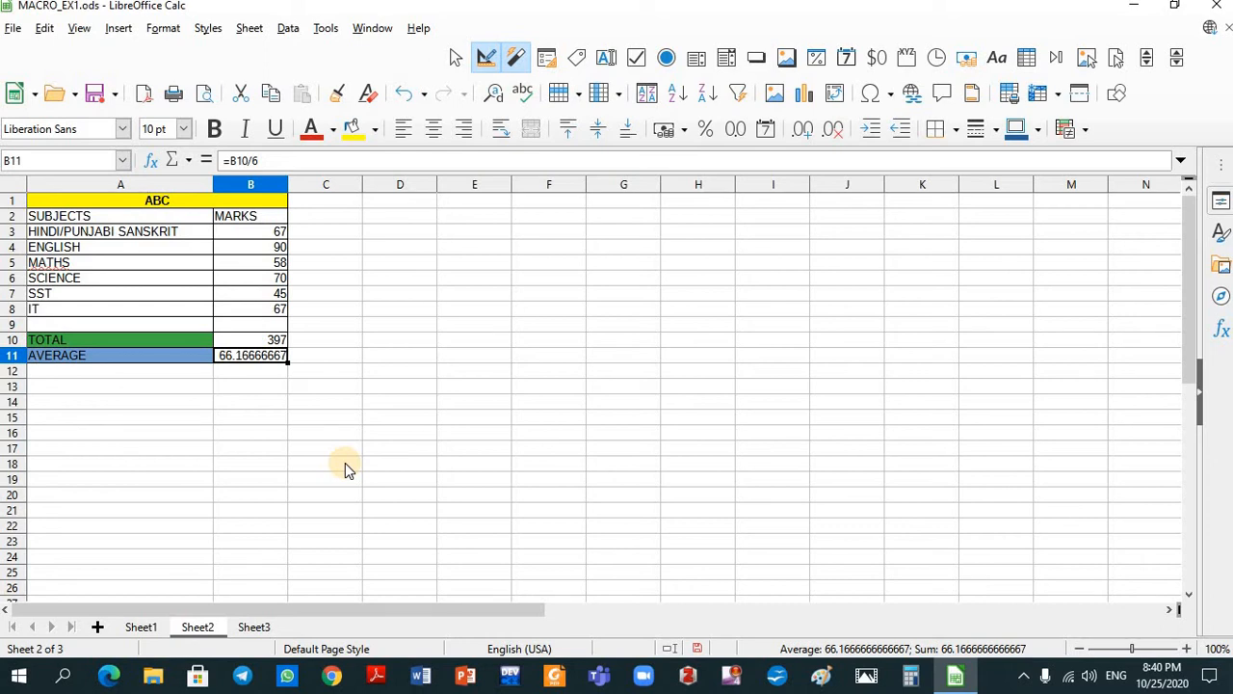
Step: Open Sheet3 with the PQR marks table and hide the Form Controls toolbar
click(253, 627)
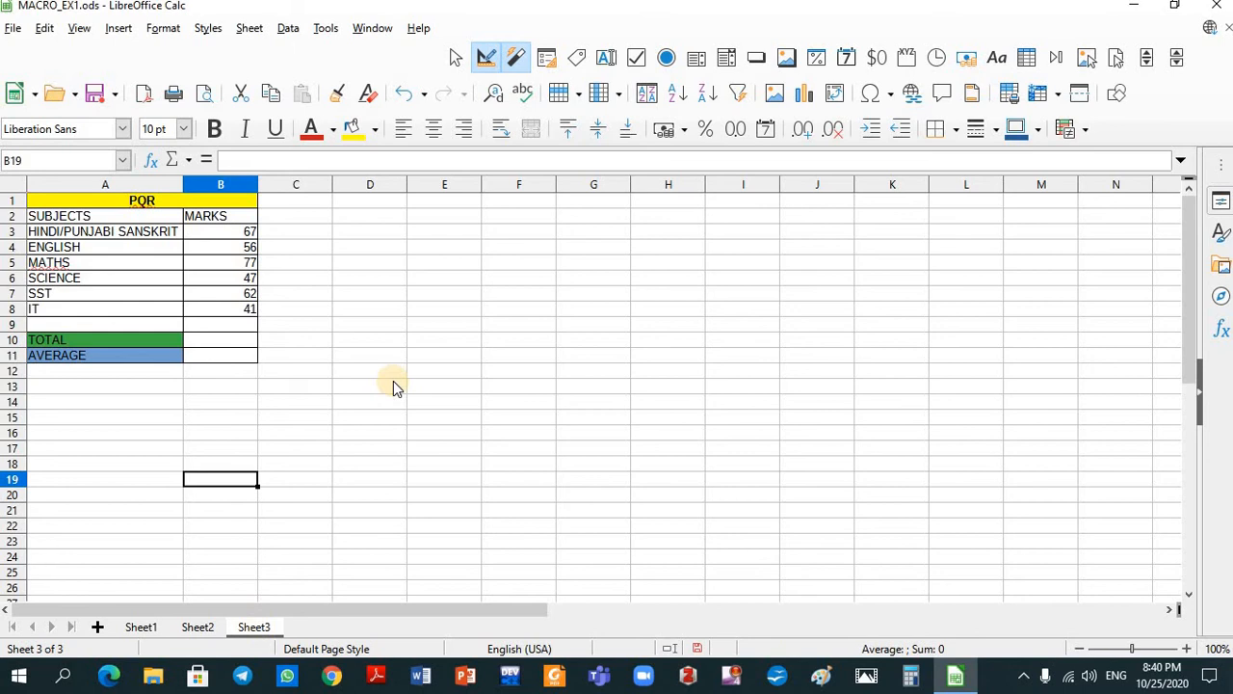
click(485, 58)
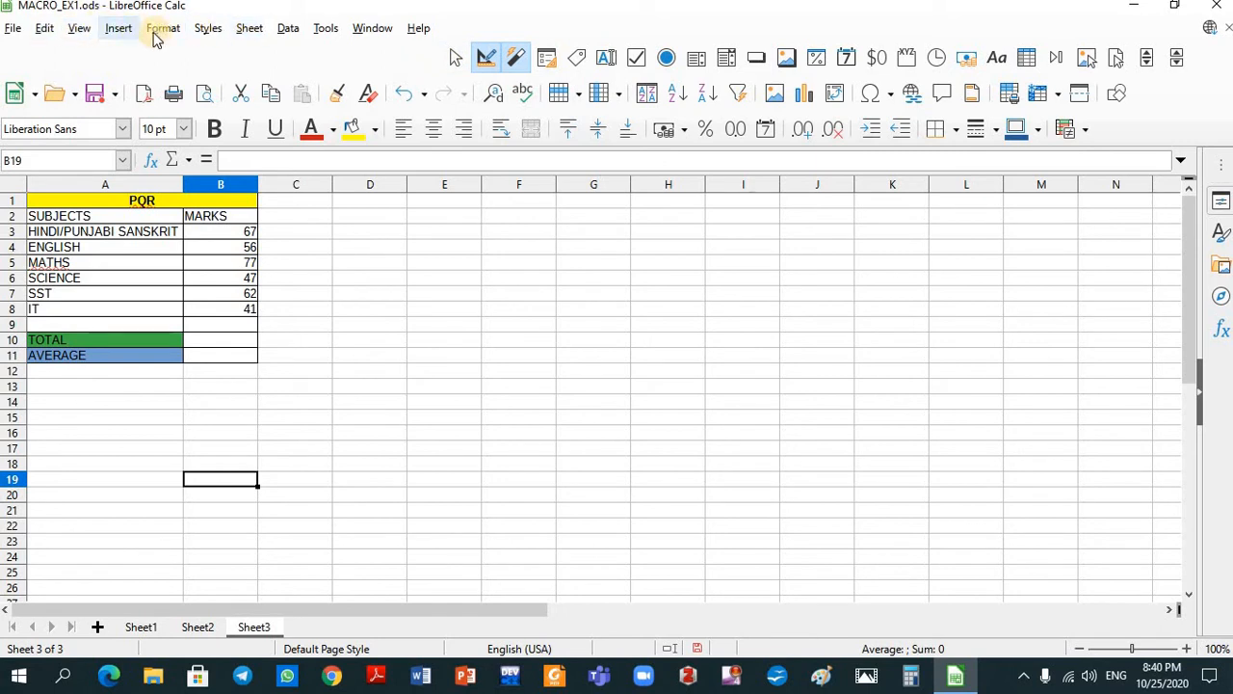
click(79, 28)
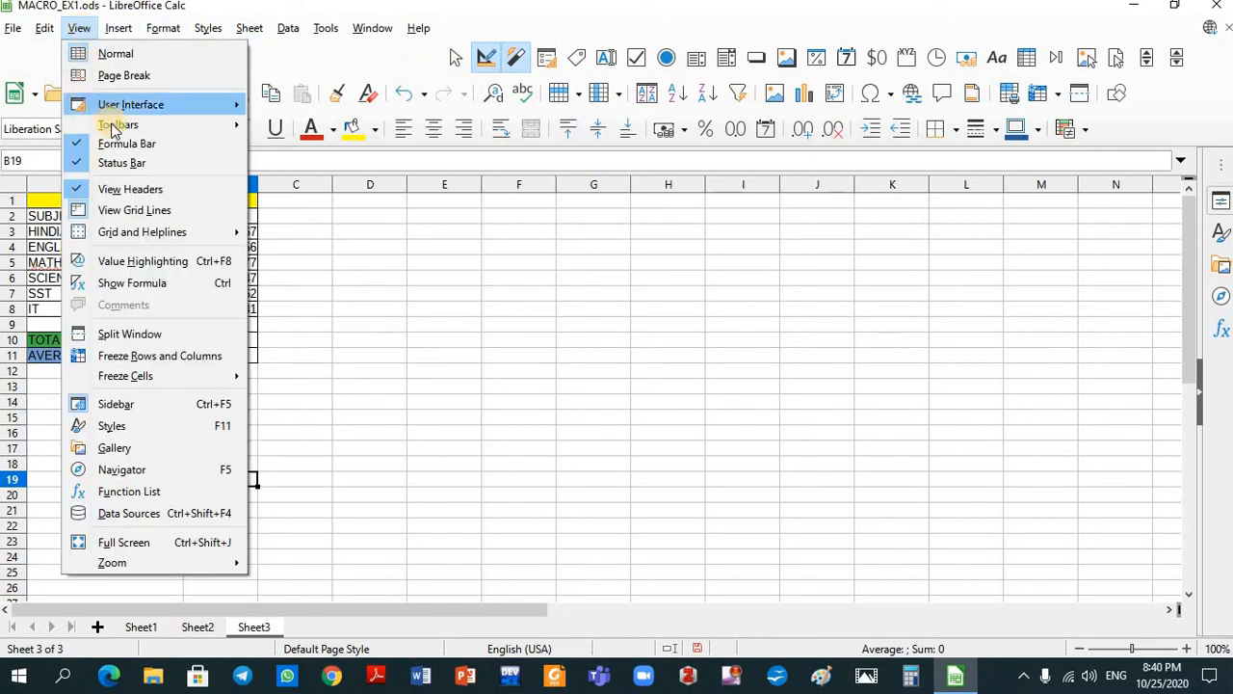
mouse_move(113, 126)
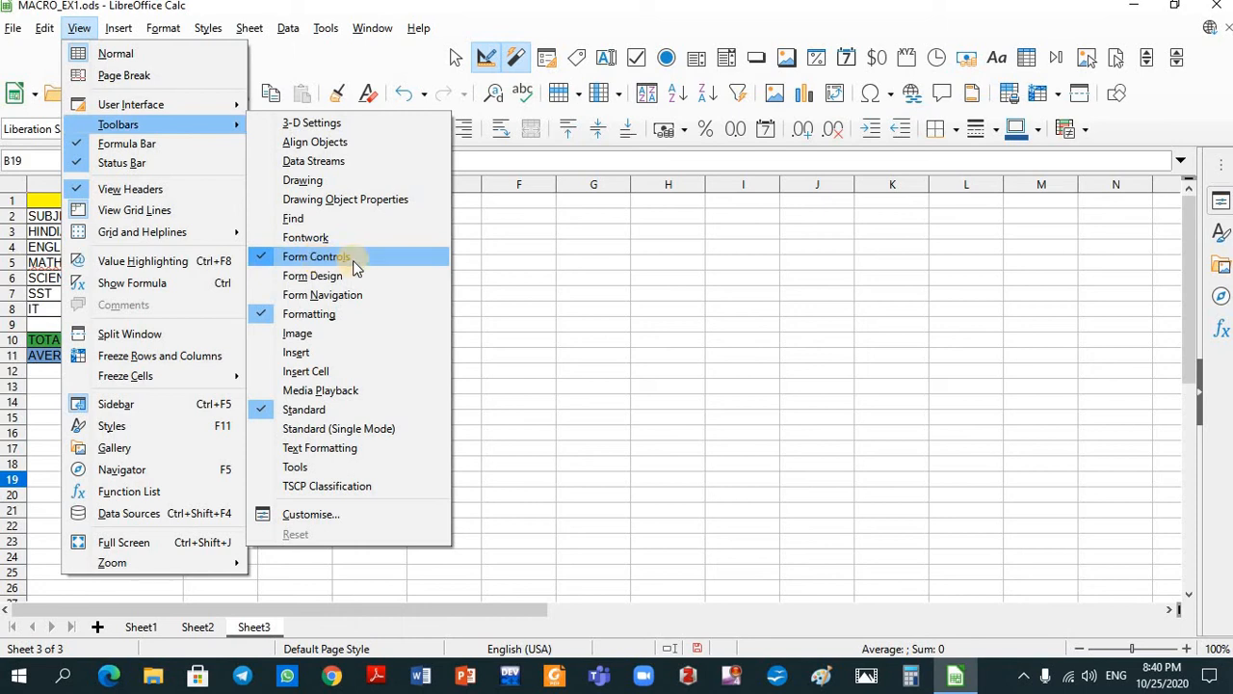
click(352, 259)
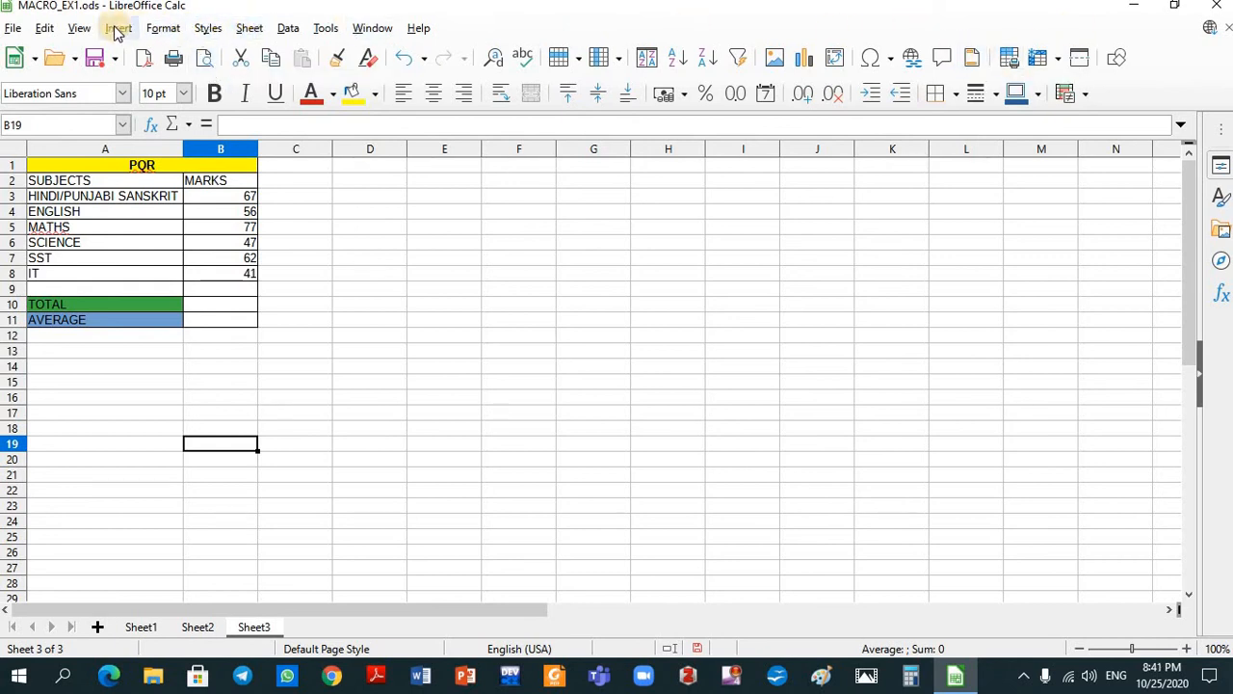
Step: Display the Form Controls toolbar
click(85, 30)
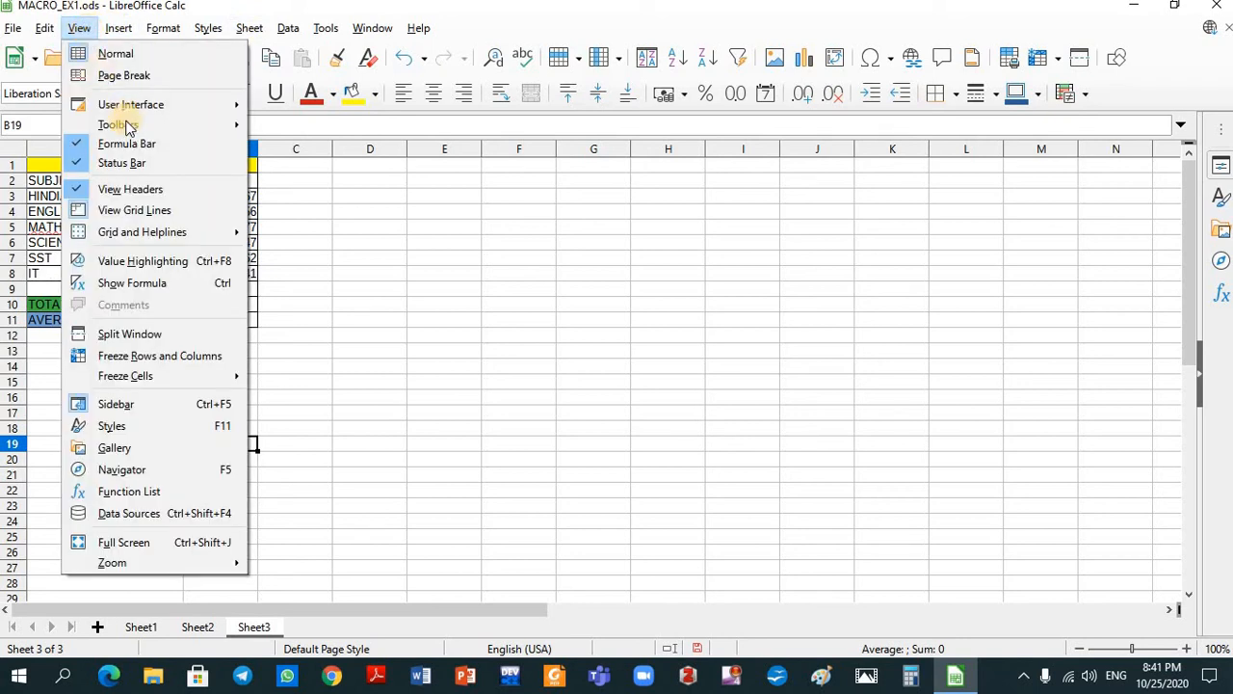
mouse_move(132, 128)
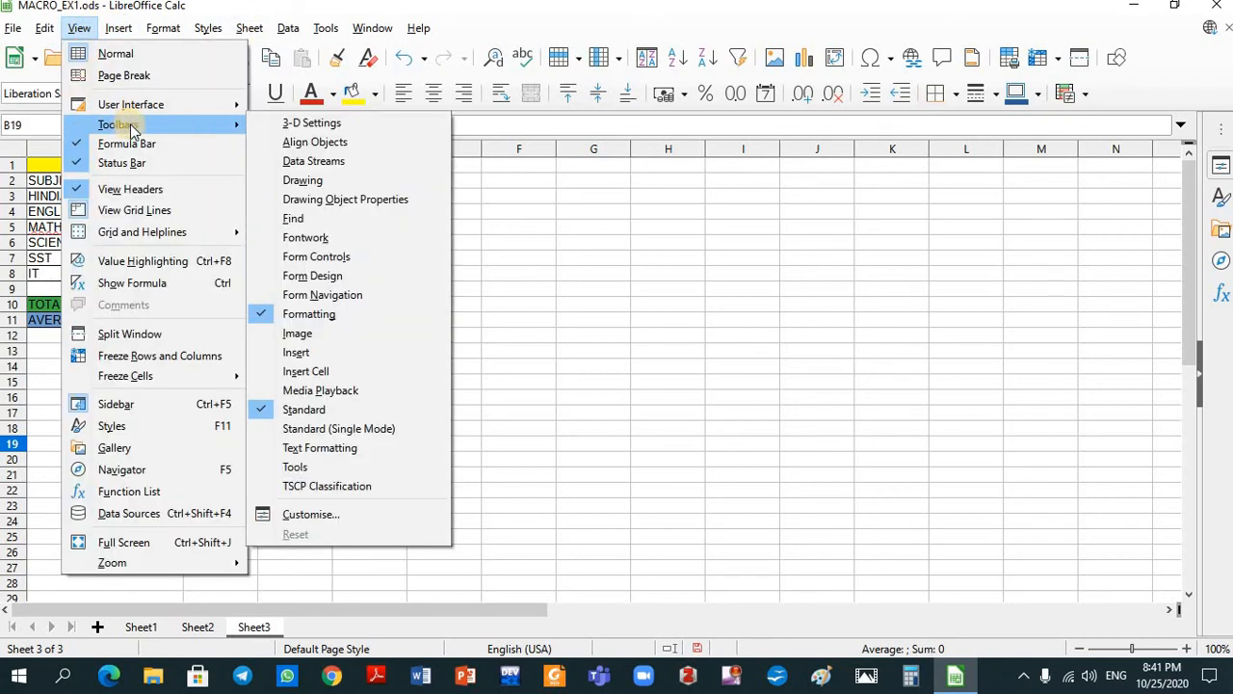
click(366, 260)
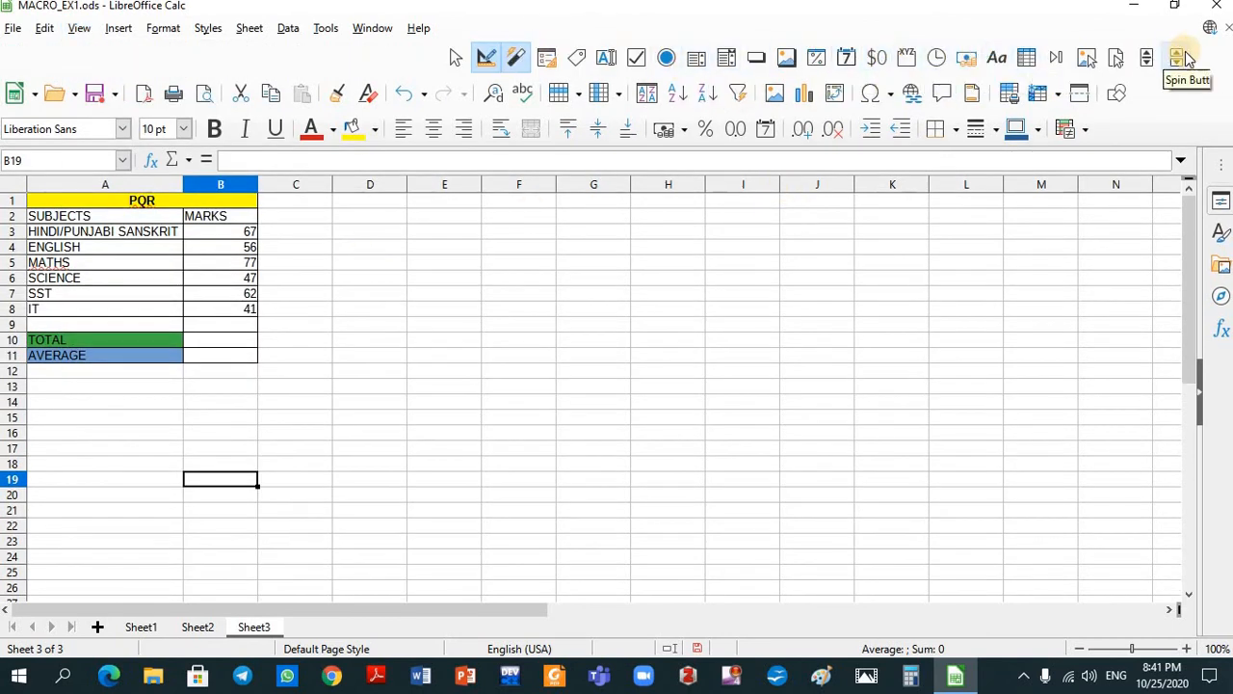
Step: Draw a push button of about 0.89 x 0.81 in column B below the marks table, covering rows 13 to 17
click(486, 61)
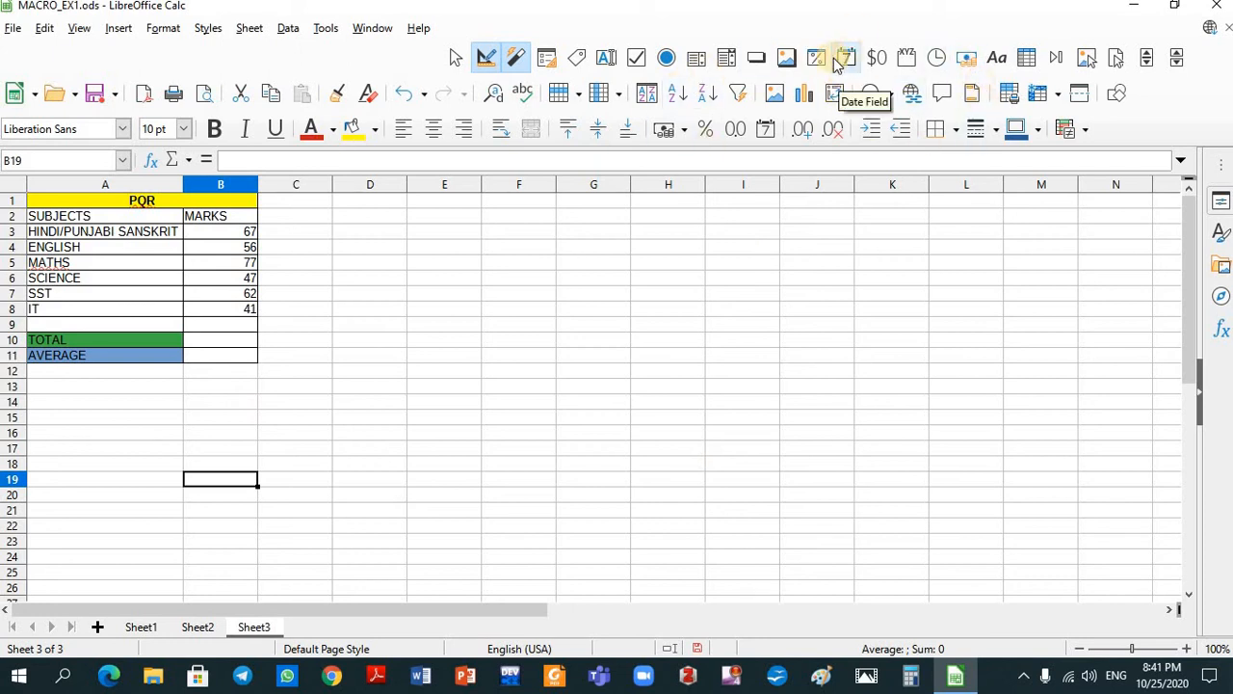
click(759, 60)
click(758, 59)
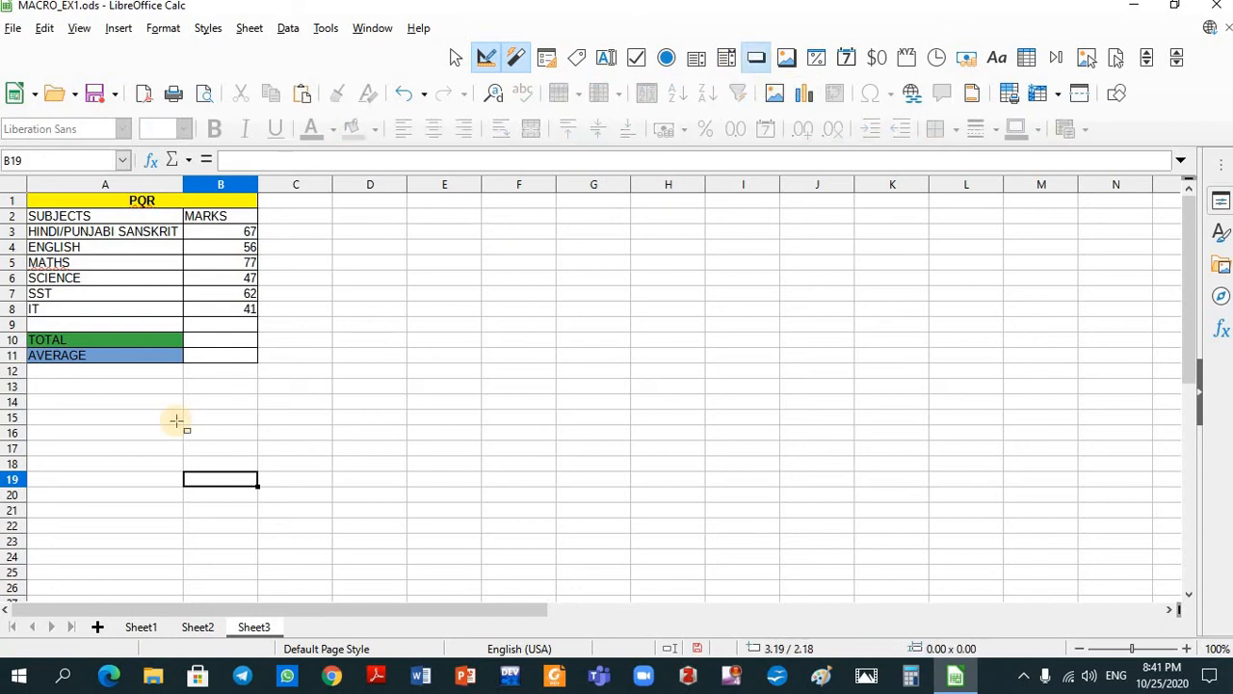
drag(184, 381, 258, 449)
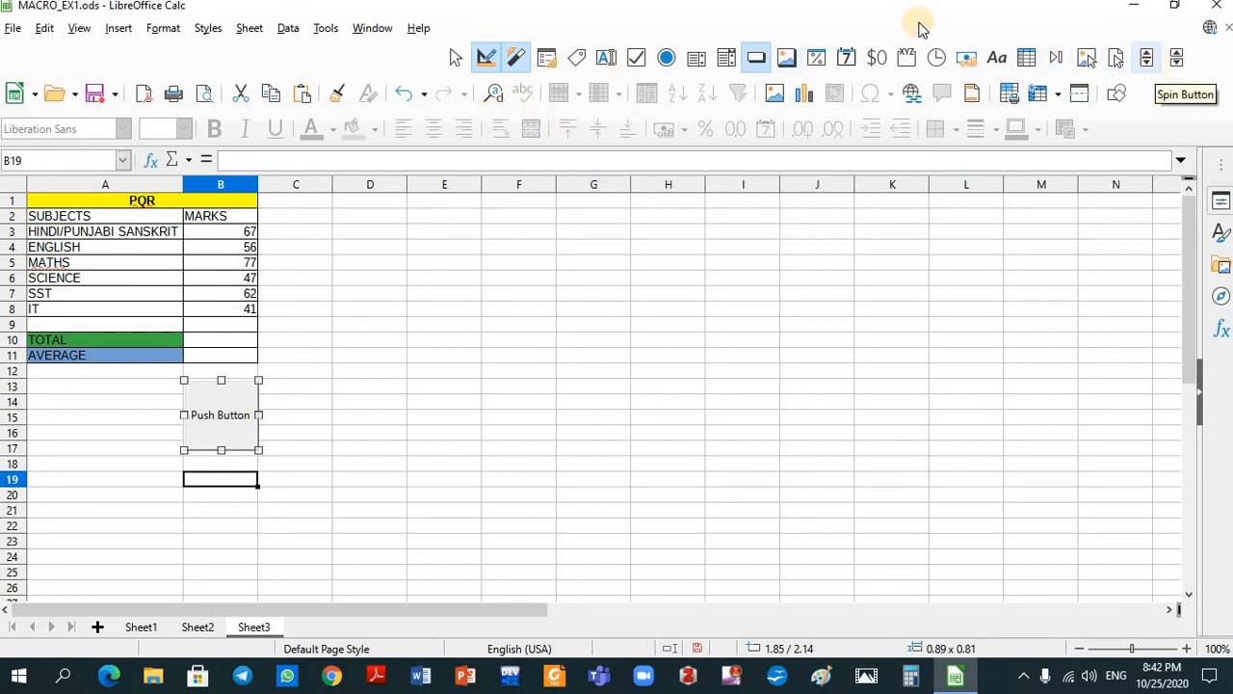
Step: Open the push button's control properties and set its name to Calculate
right_click(229, 403)
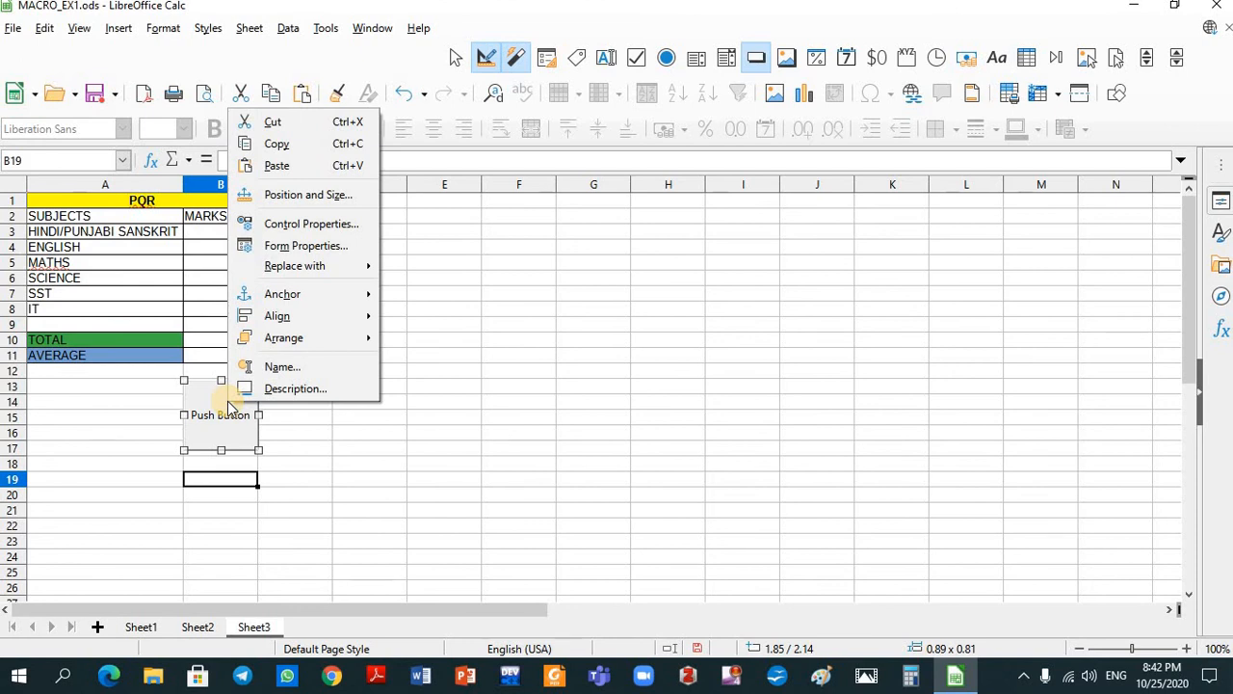
click(286, 228)
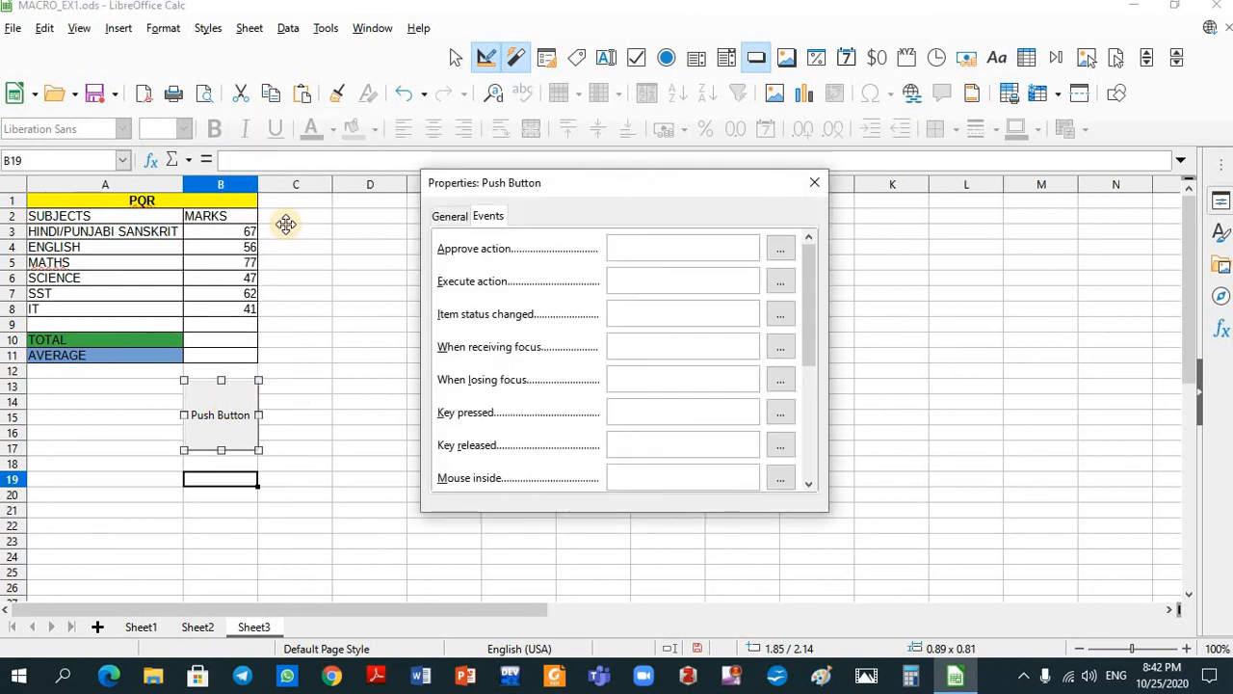
click(455, 217)
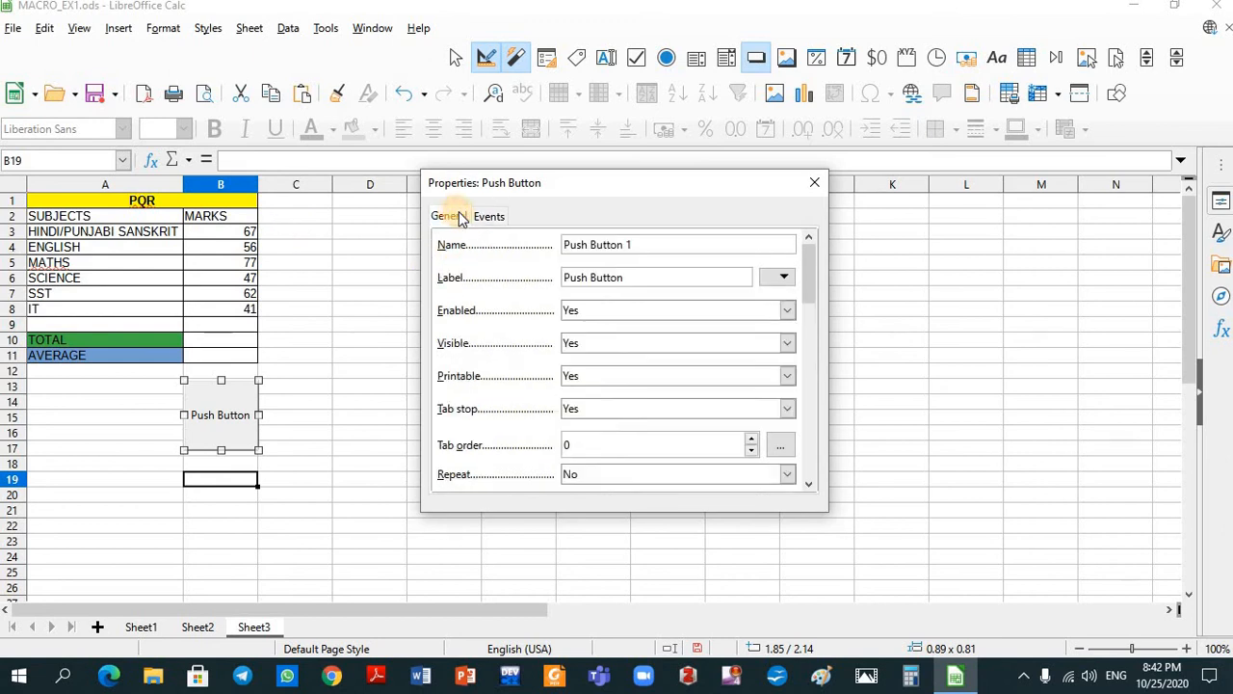
click(487, 215)
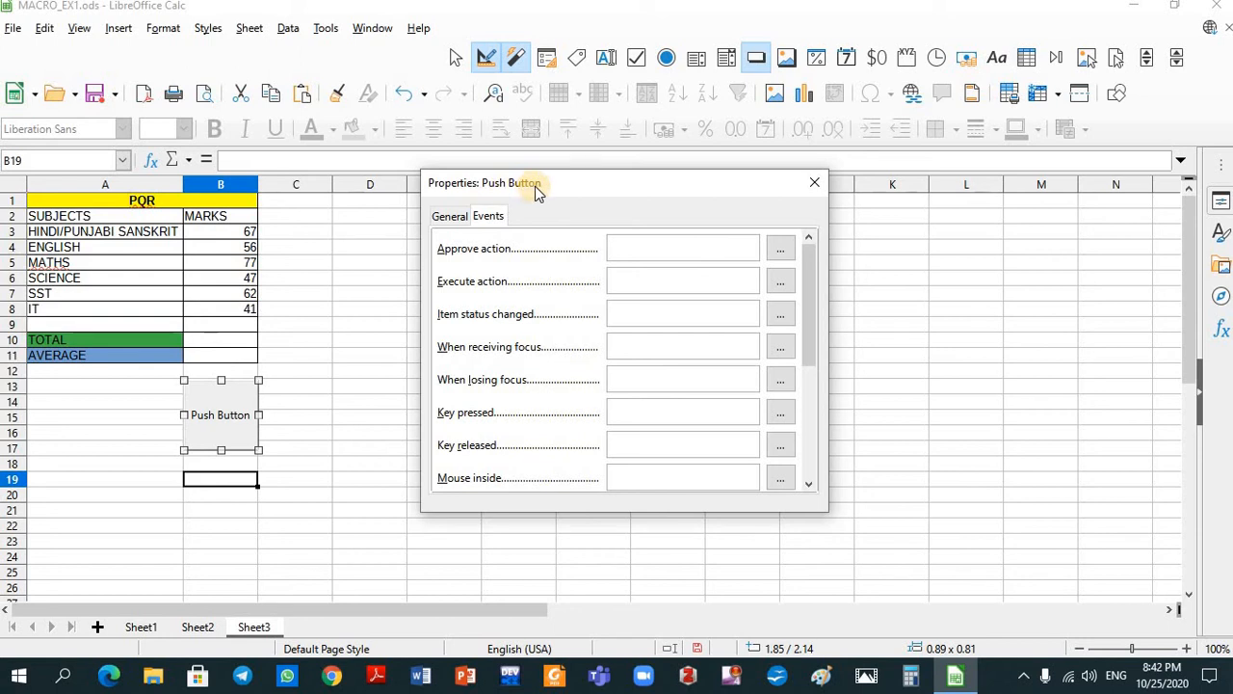
click(444, 217)
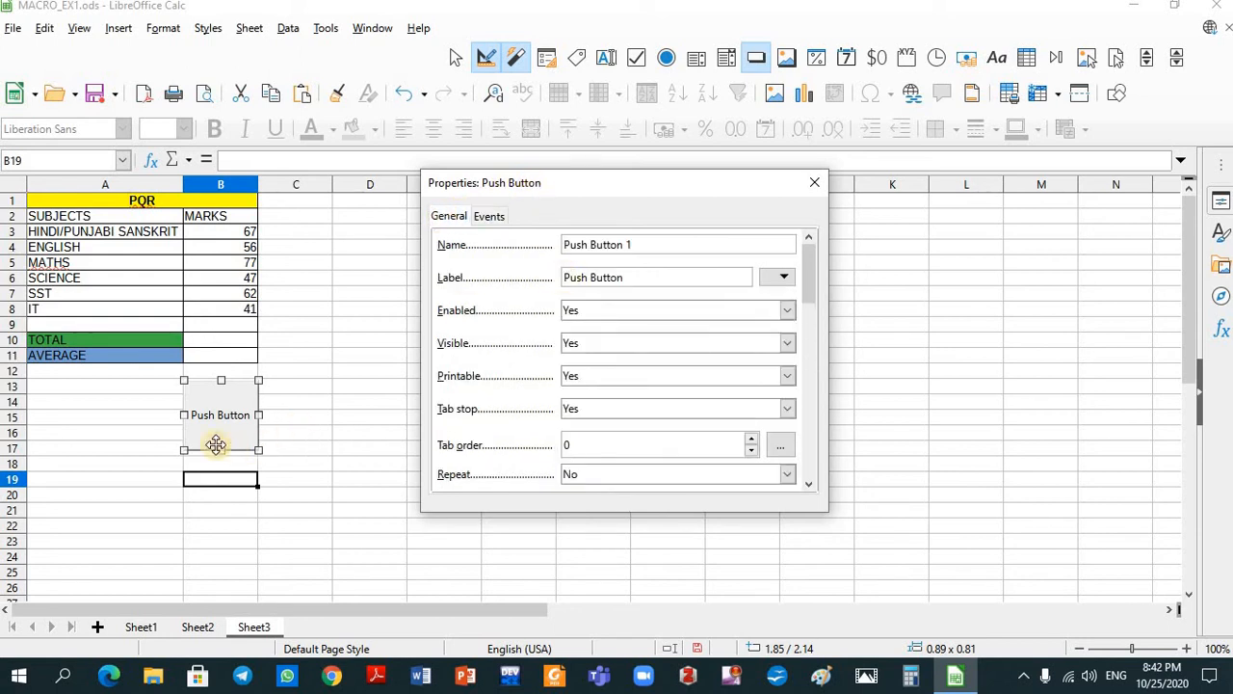
click(645, 243)
drag(646, 244, 534, 248)
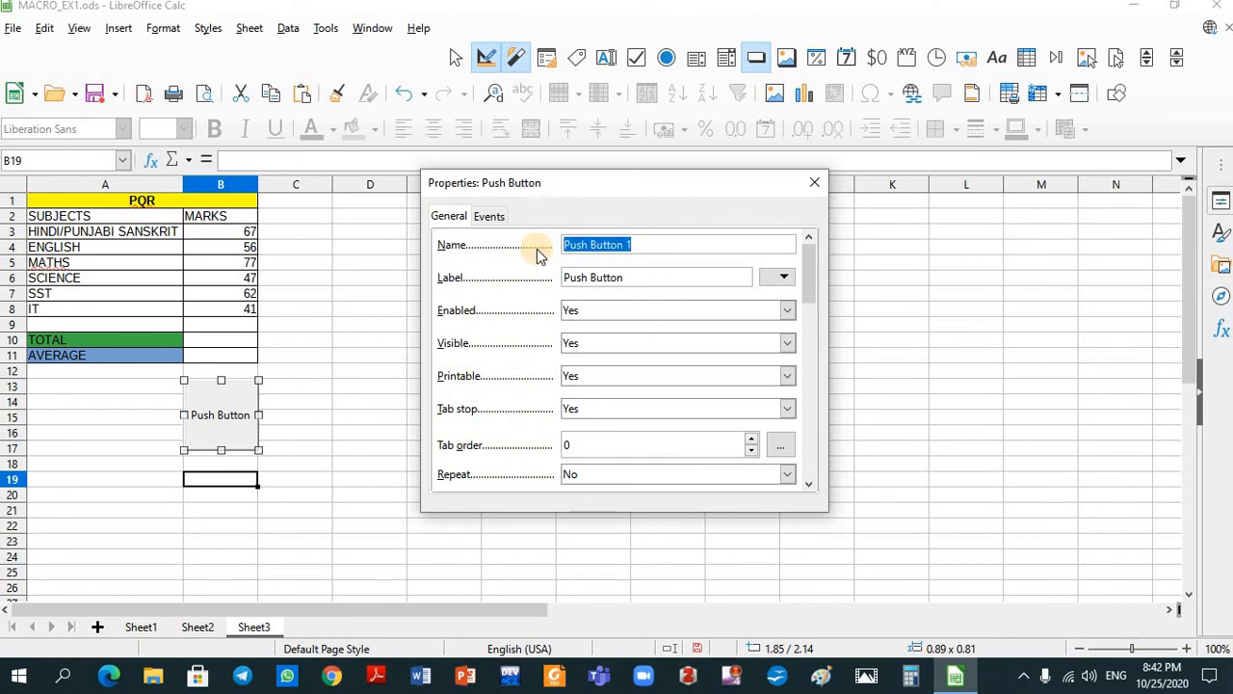
text(Calculate)
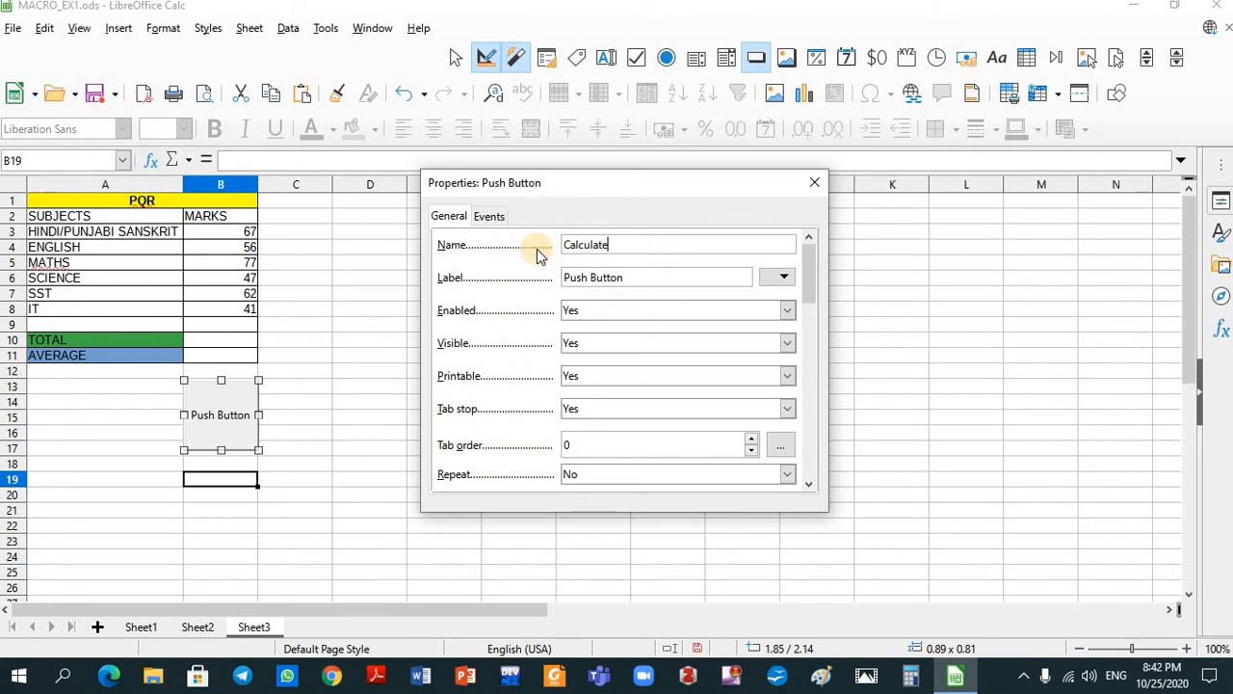
Step: Set the push button's label to Calculate and apply it to the button on the sheet
drag(632, 278, 564, 280)
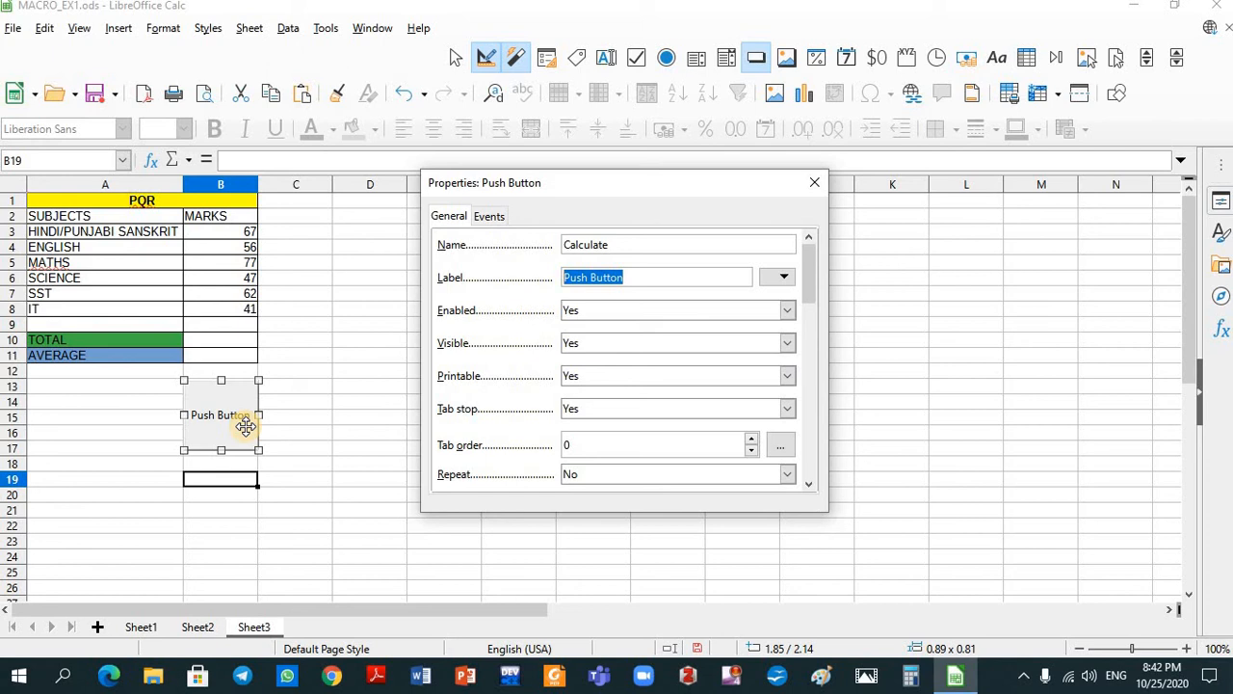
text(Ca)
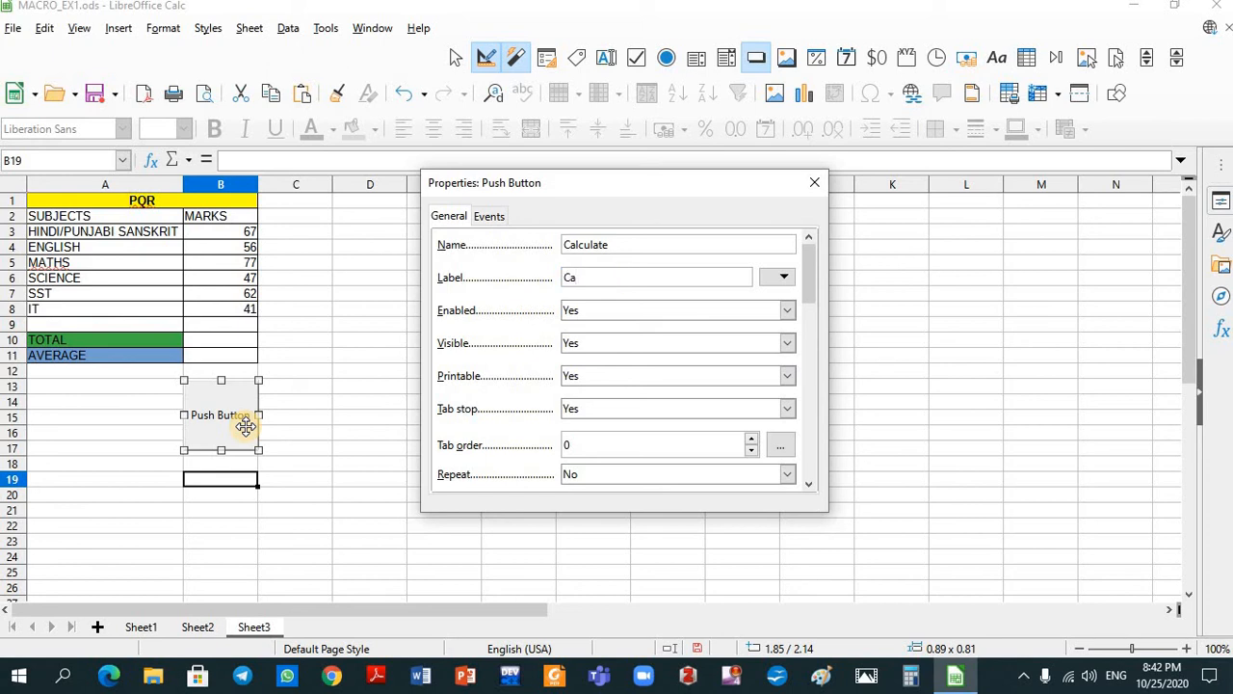
text(lculate)
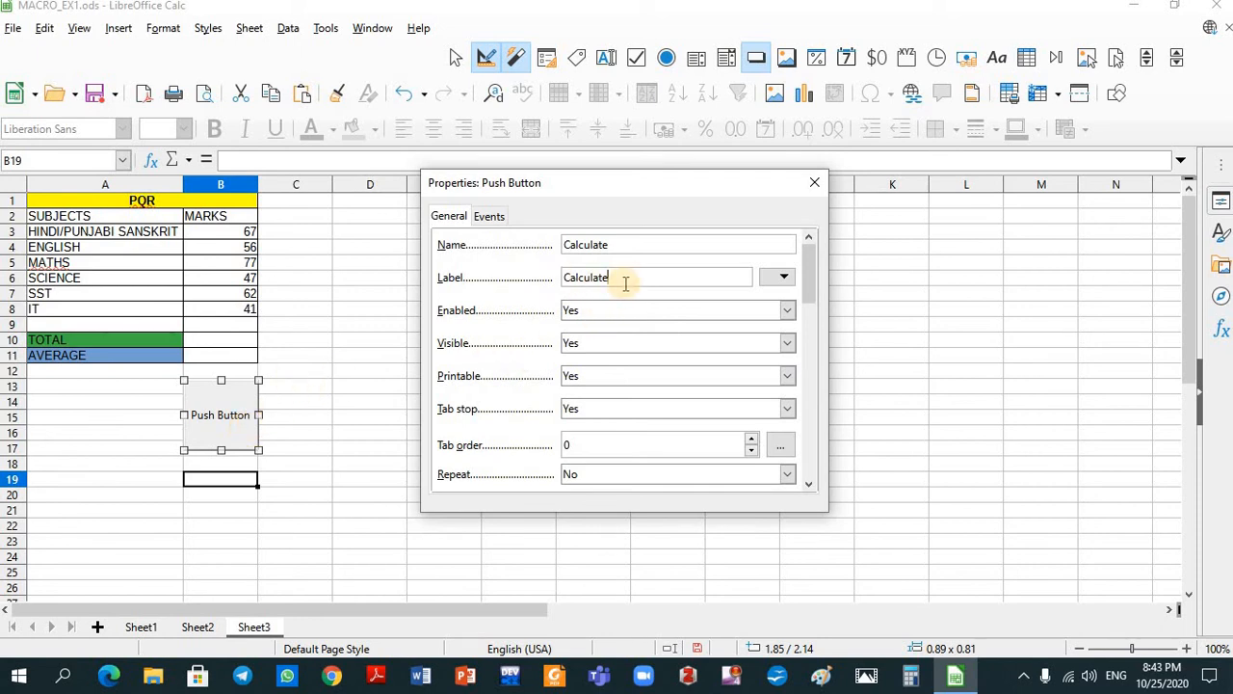
click(491, 217)
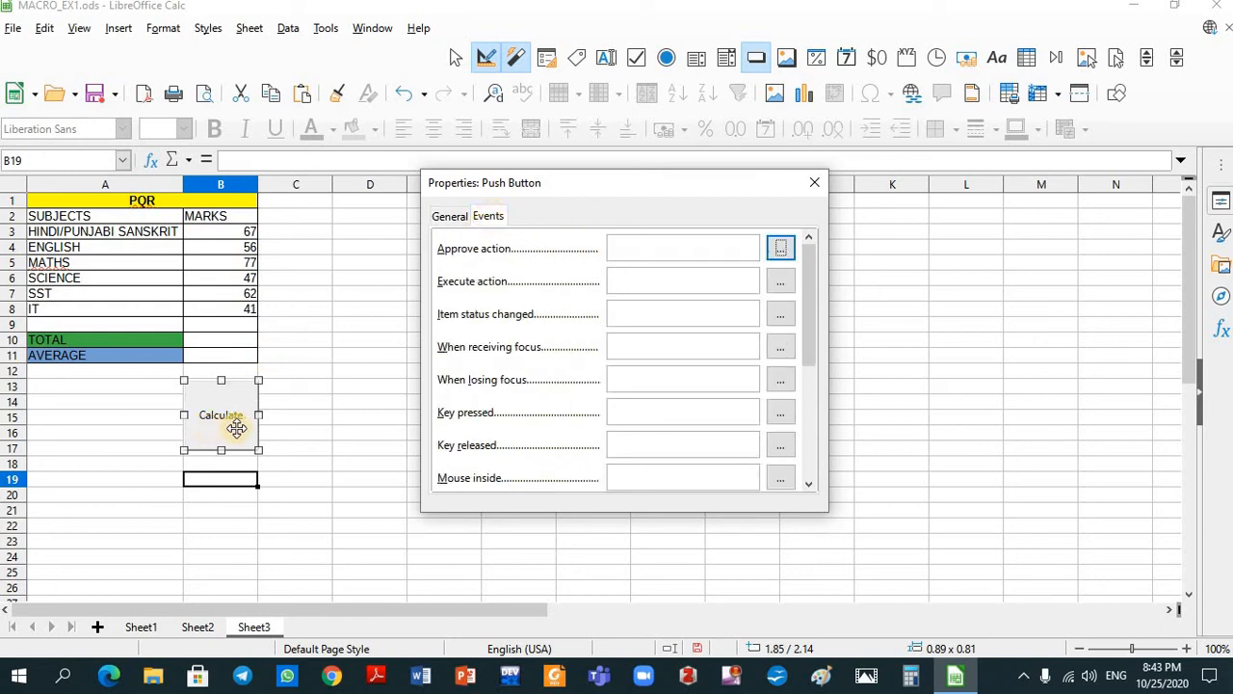
click(450, 218)
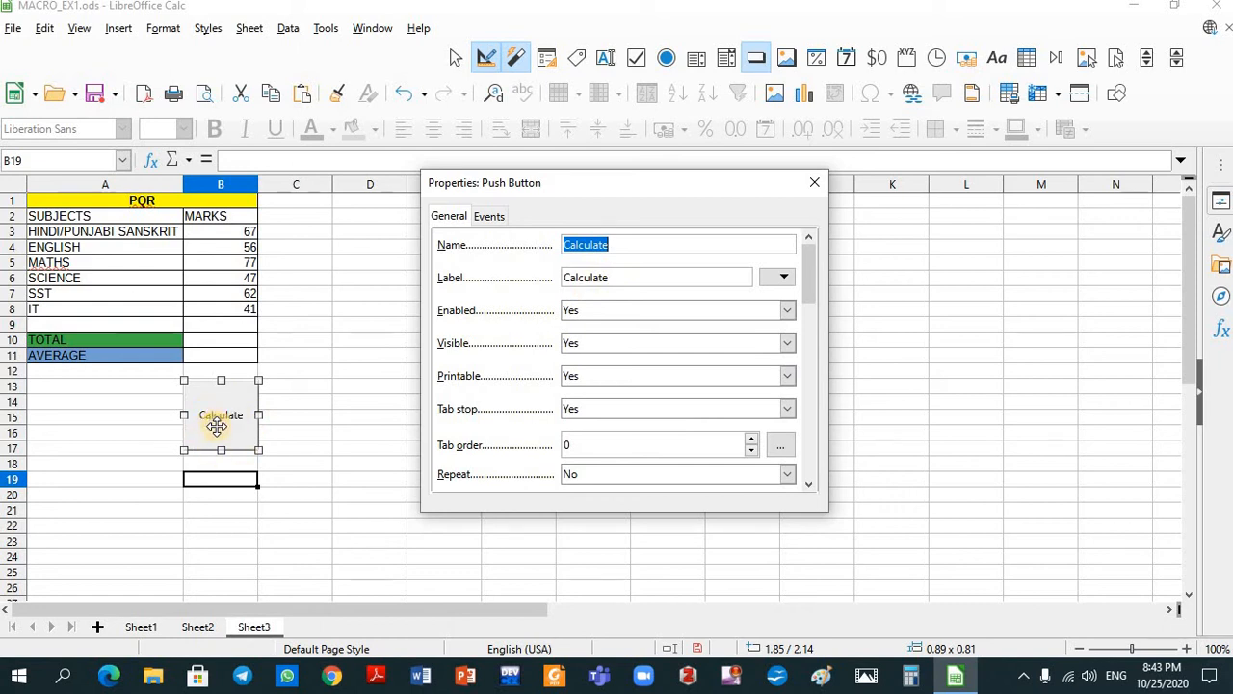
Step: Assign the sum_avg macro from the Total module in MACRO_EX1.ods's Standard library to the push button's Mouse button pressed event
click(491, 218)
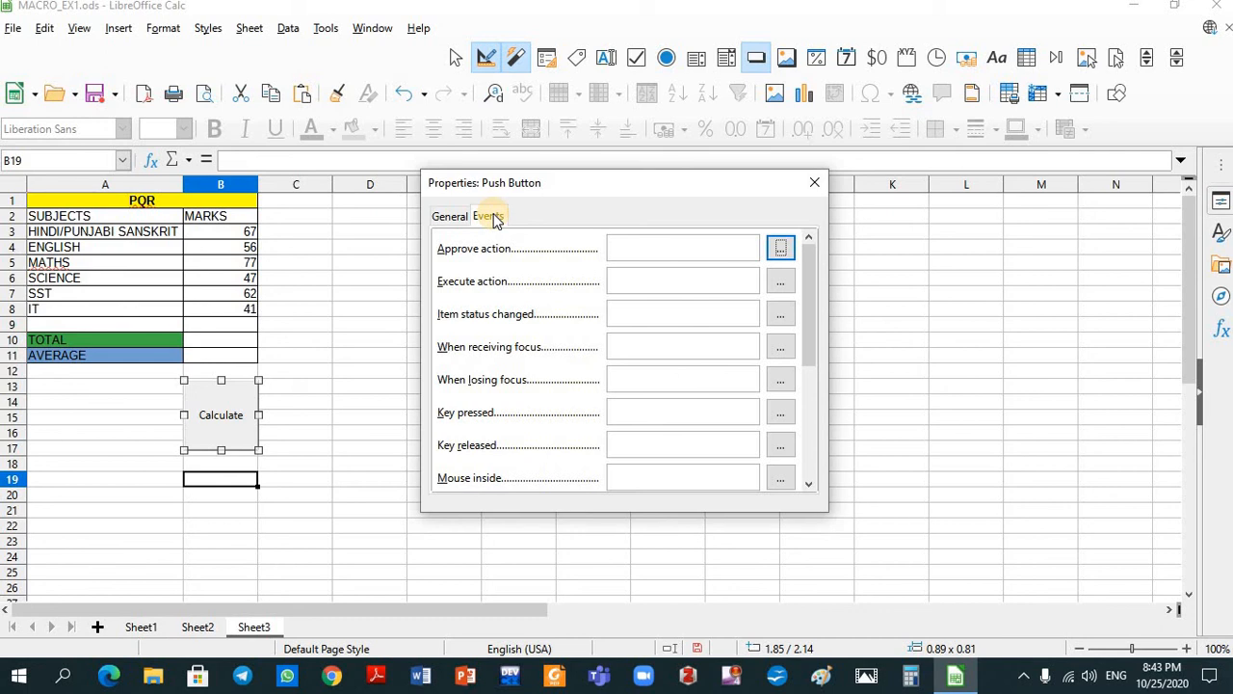
drag(809, 301, 811, 359)
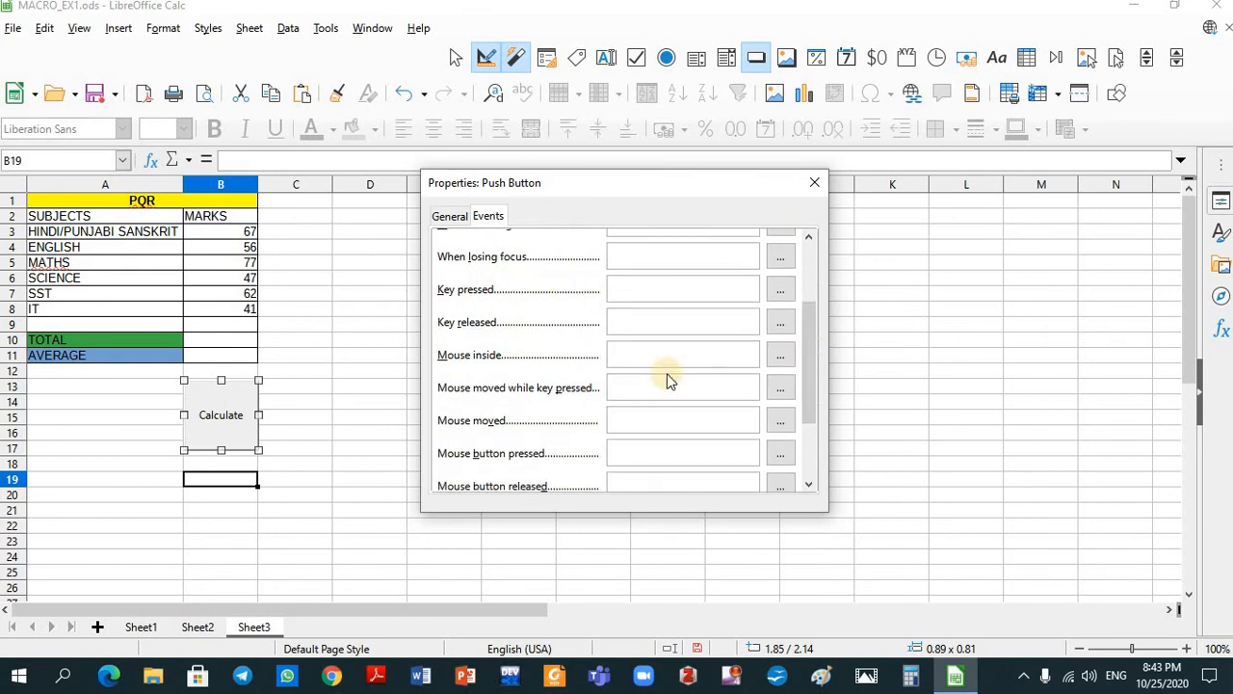
click(653, 454)
click(783, 463)
click(782, 457)
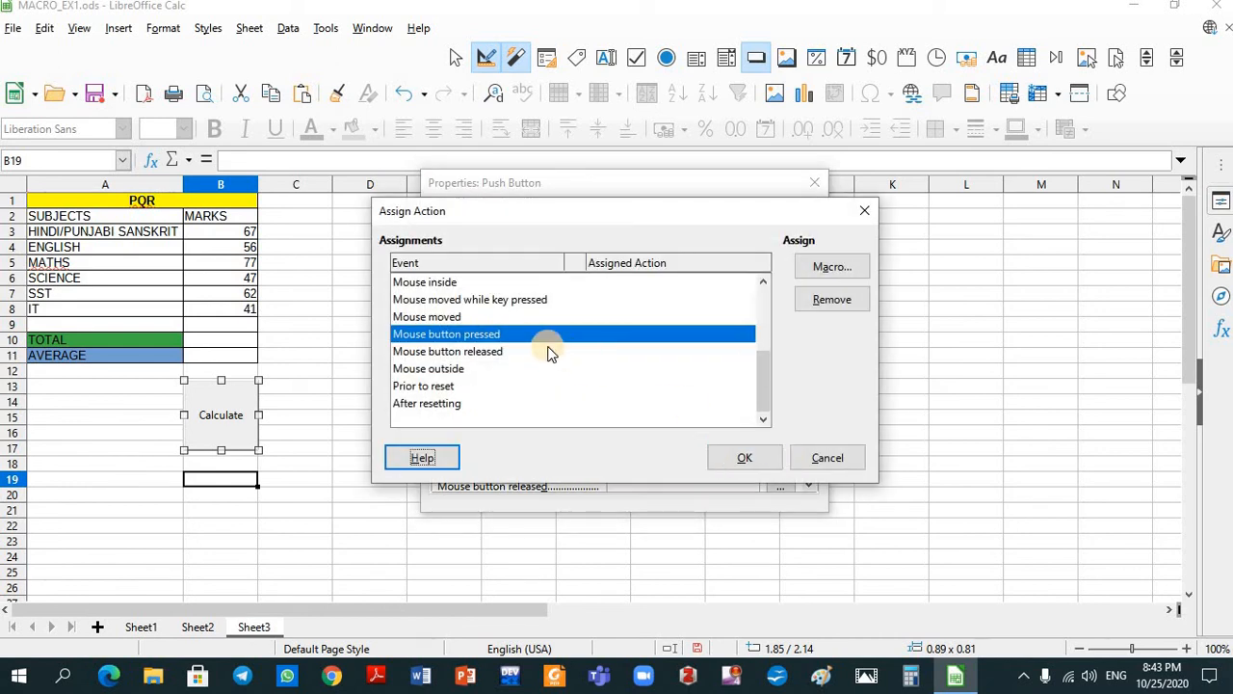
click(825, 272)
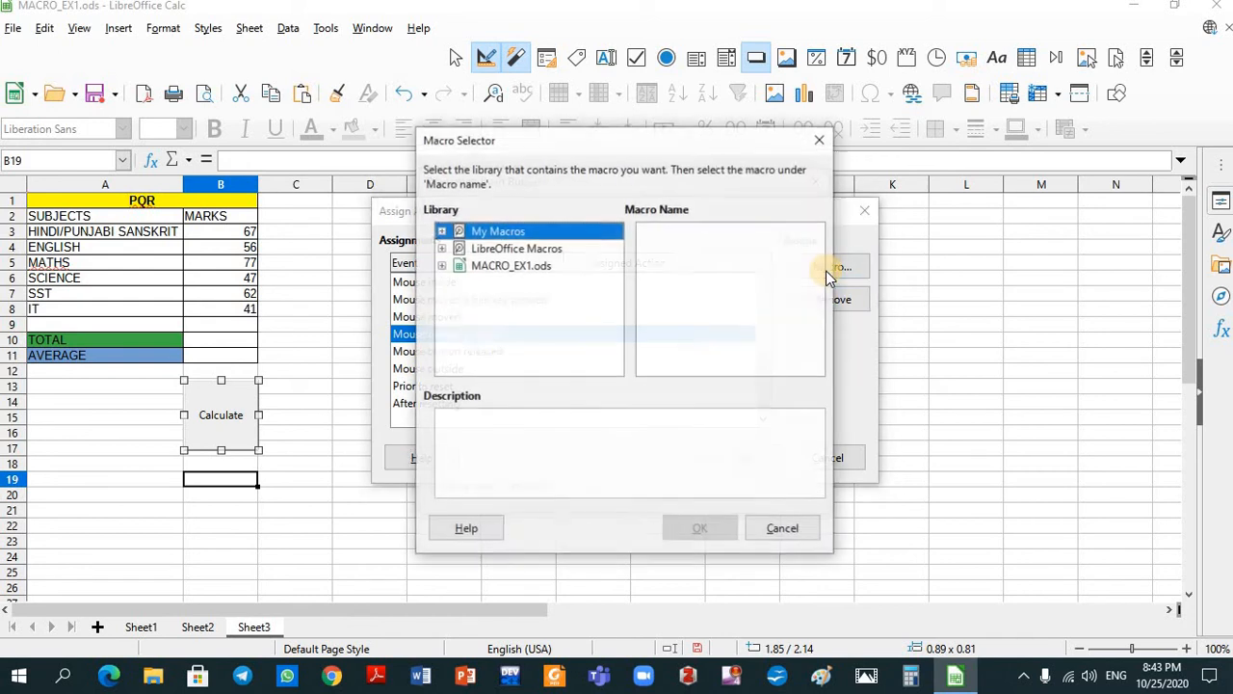
click(441, 266)
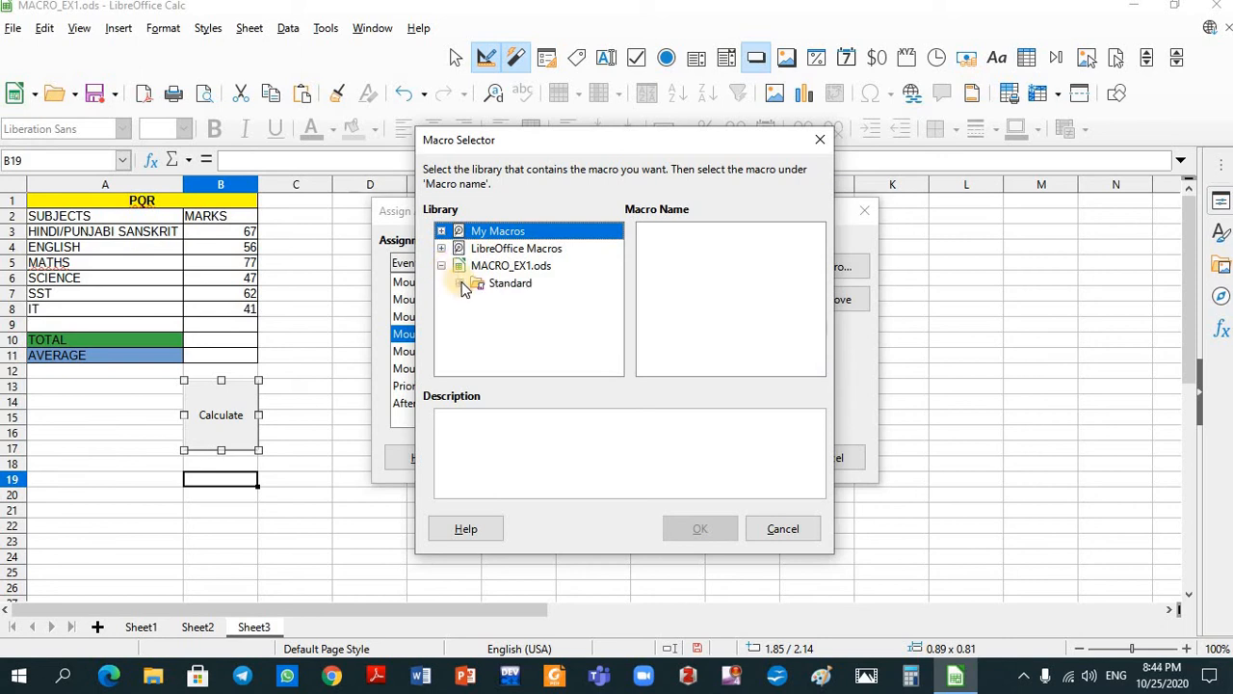
click(460, 284)
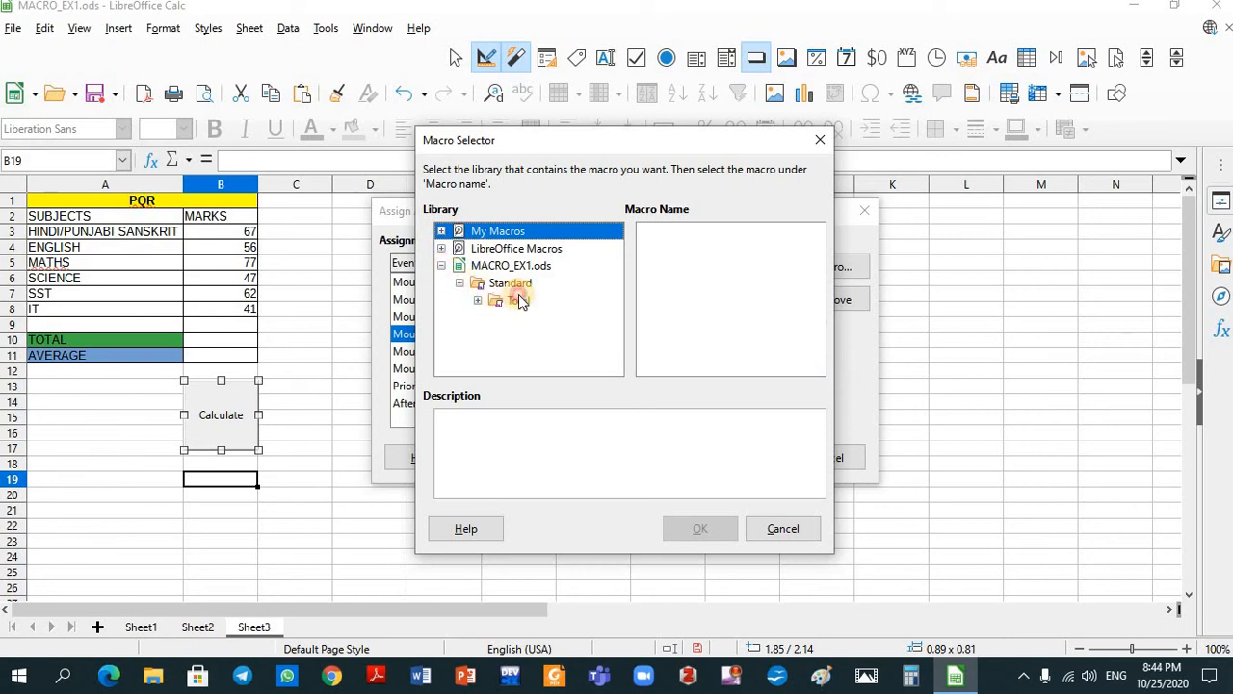
click(513, 300)
click(694, 232)
double_click(701, 233)
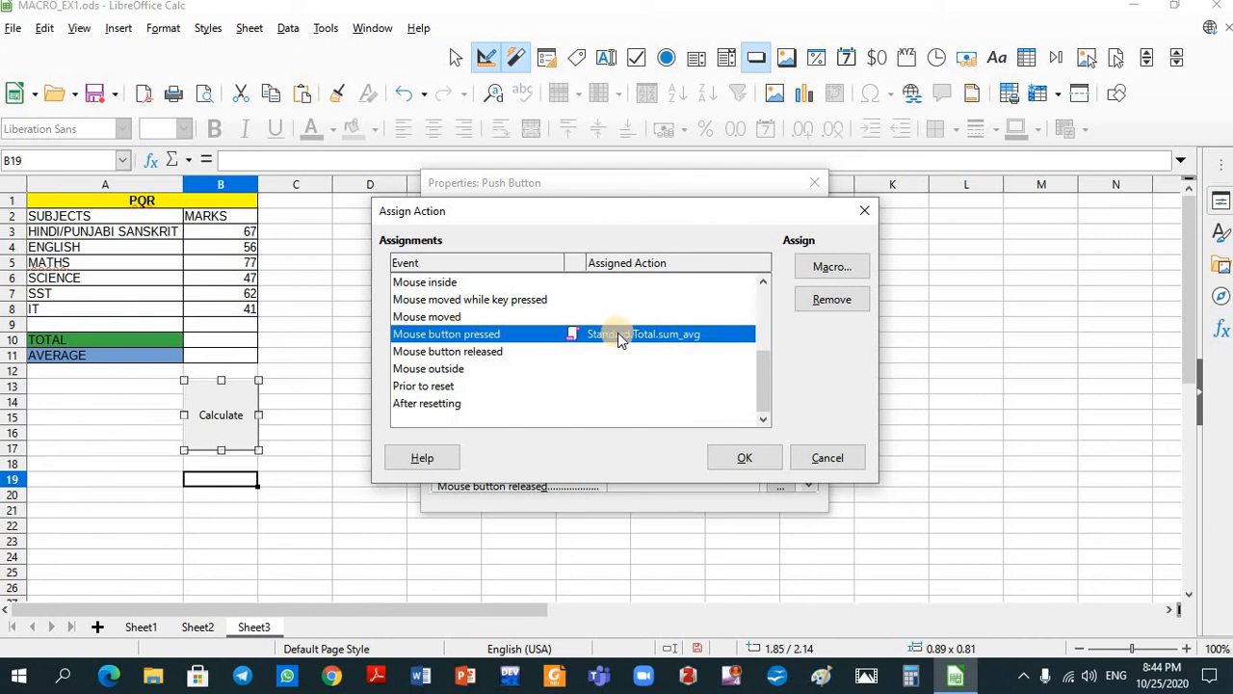
click(745, 457)
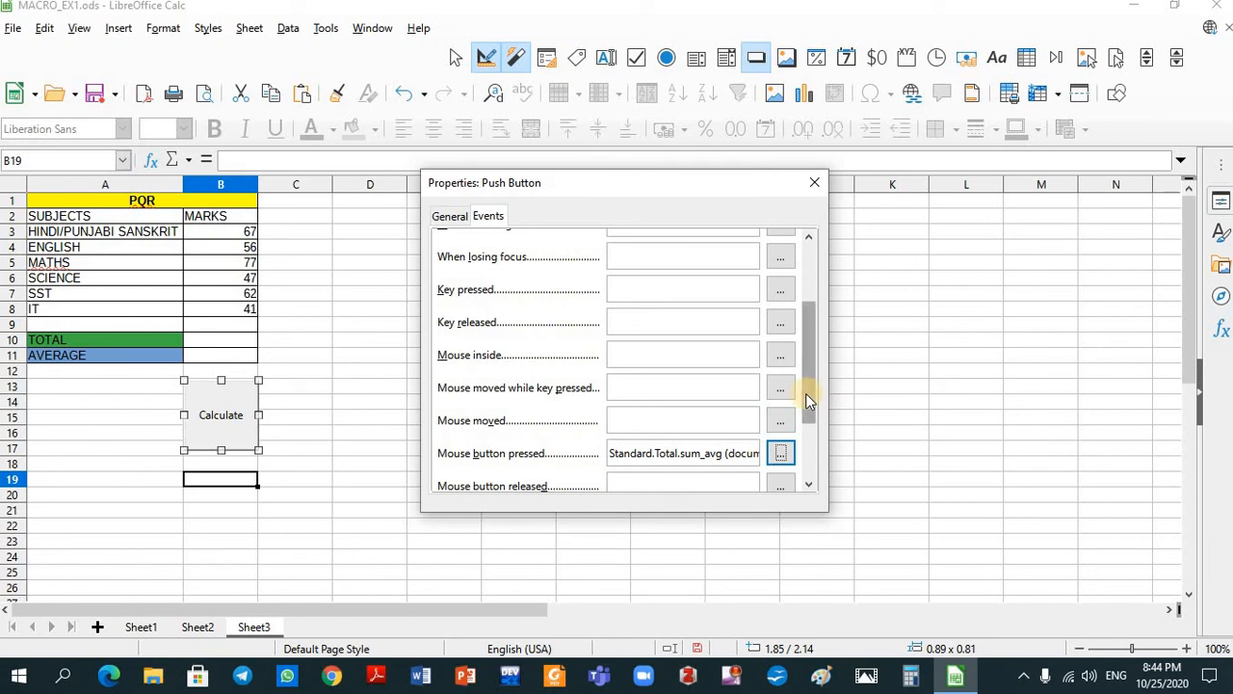
Step: Close the push button's properties and turn off Design Mode
drag(807, 399, 807, 454)
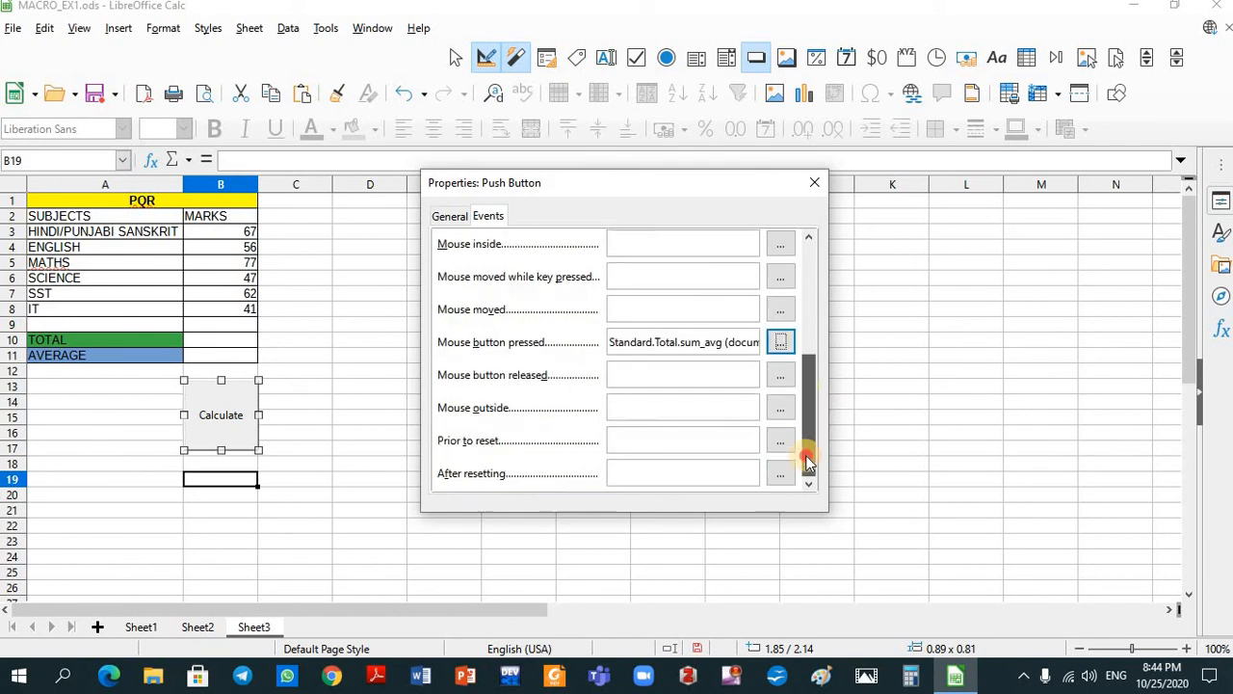
click(816, 184)
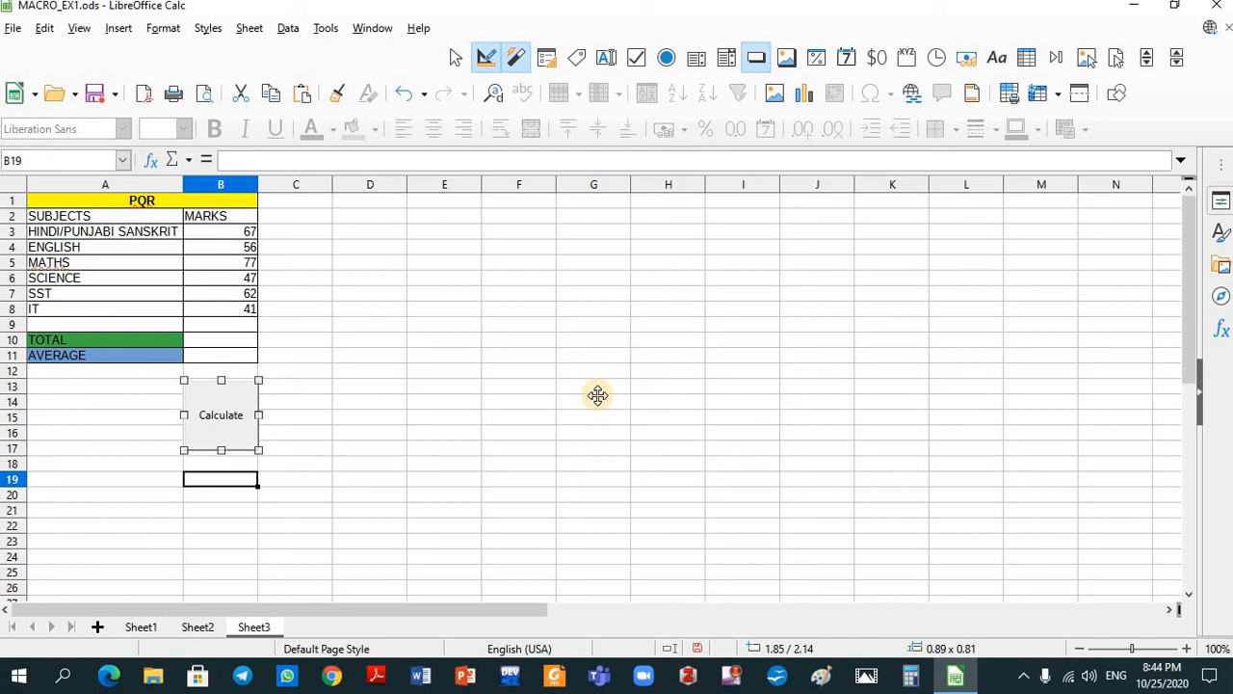
click(486, 60)
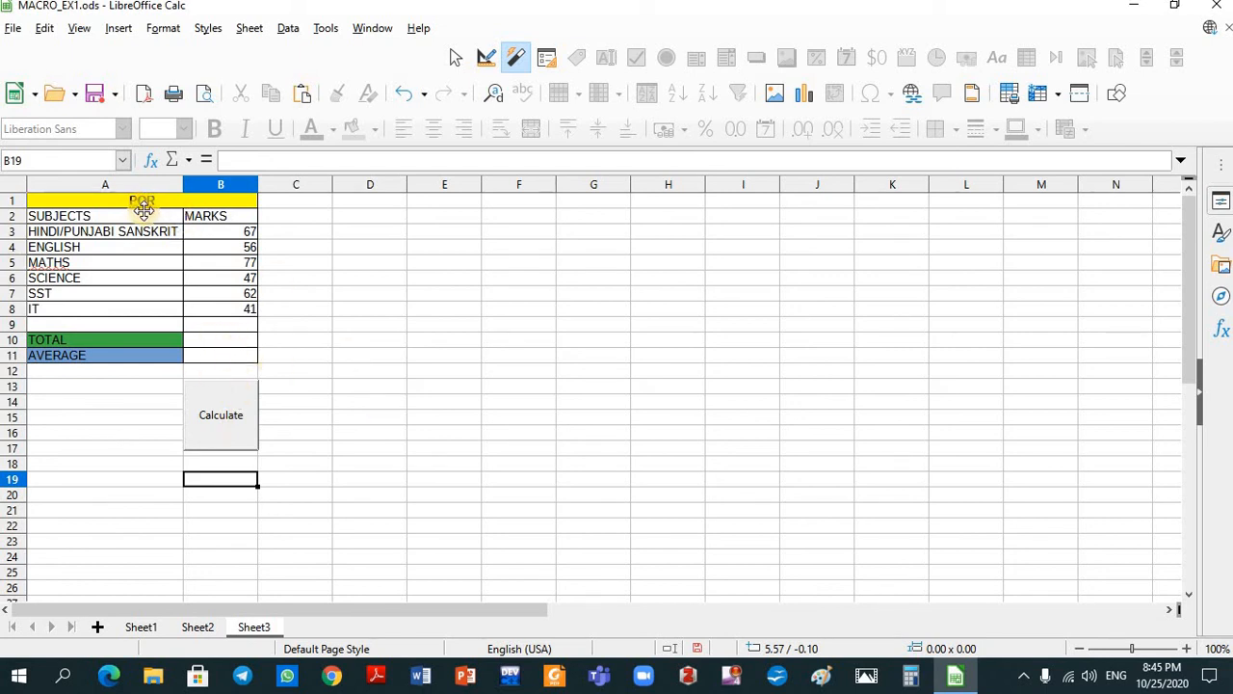
Step: Run the assigned macro with the Calculate button to fill in the PQR table's total and average, and select cell E13
click(221, 415)
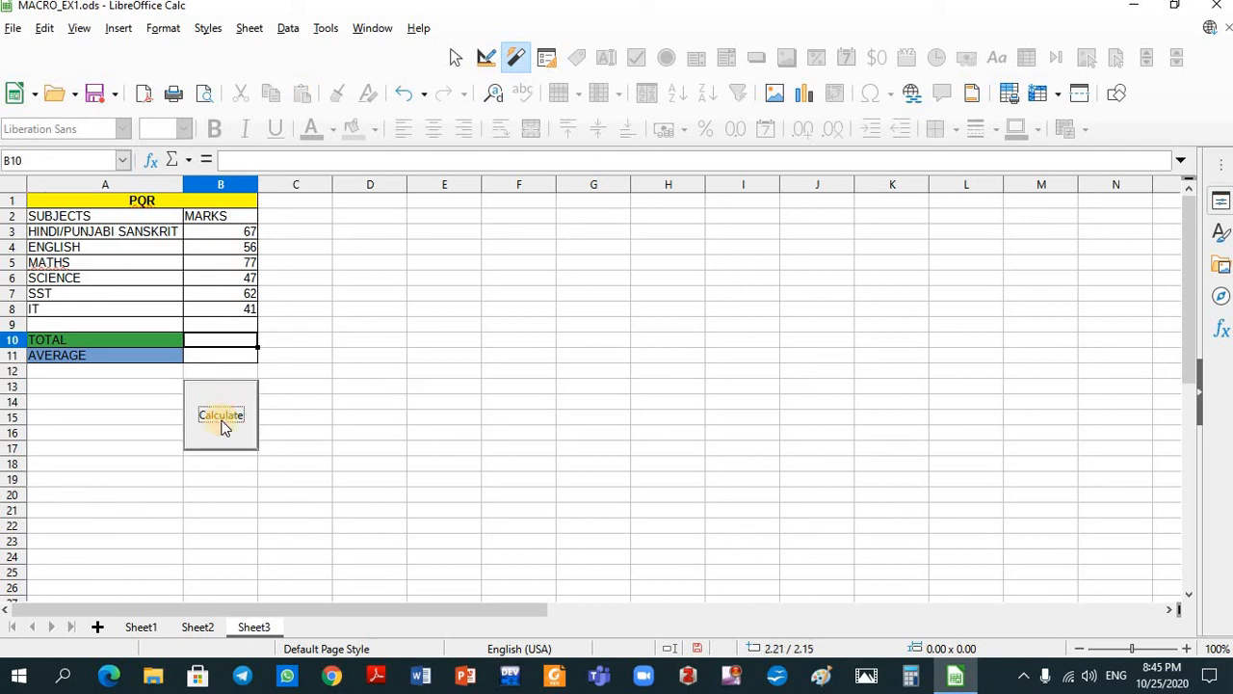
click(222, 424)
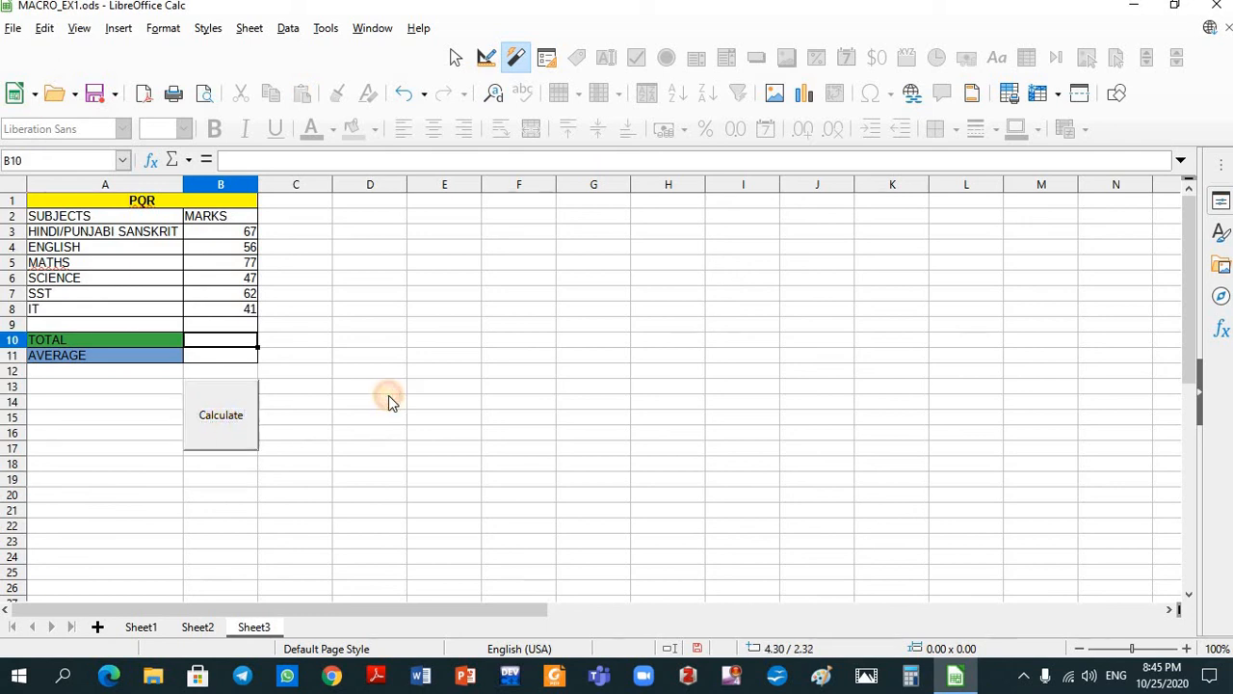
click(235, 433)
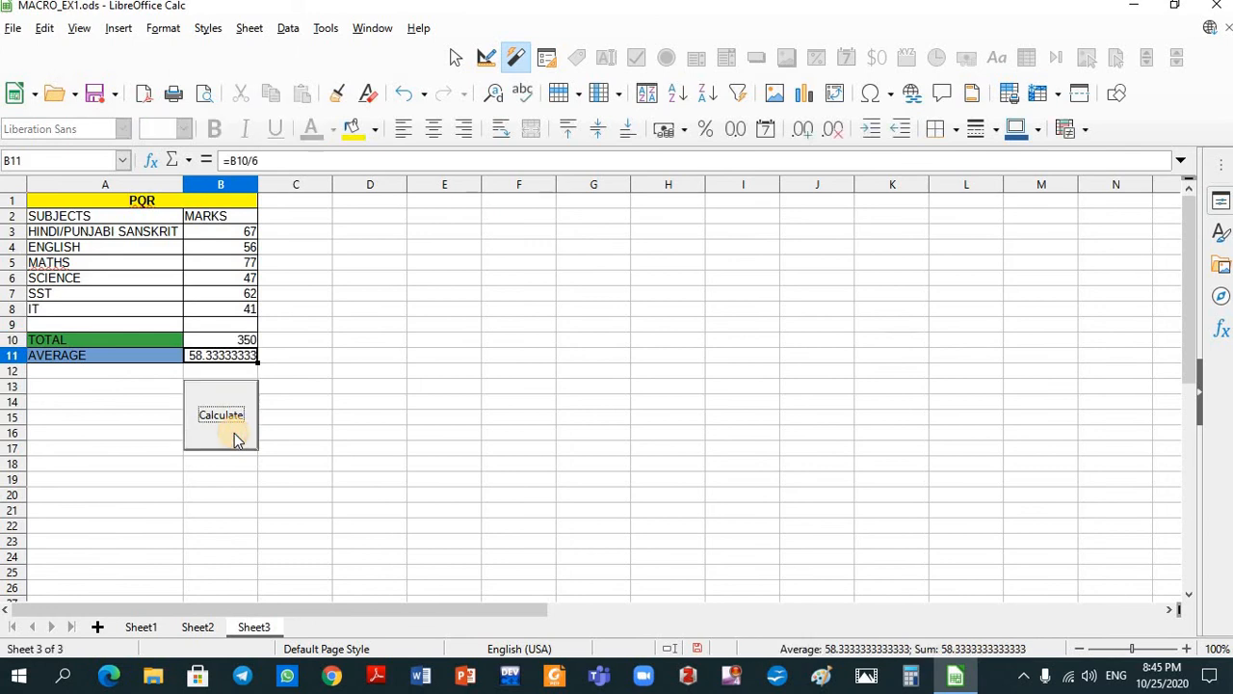
click(409, 387)
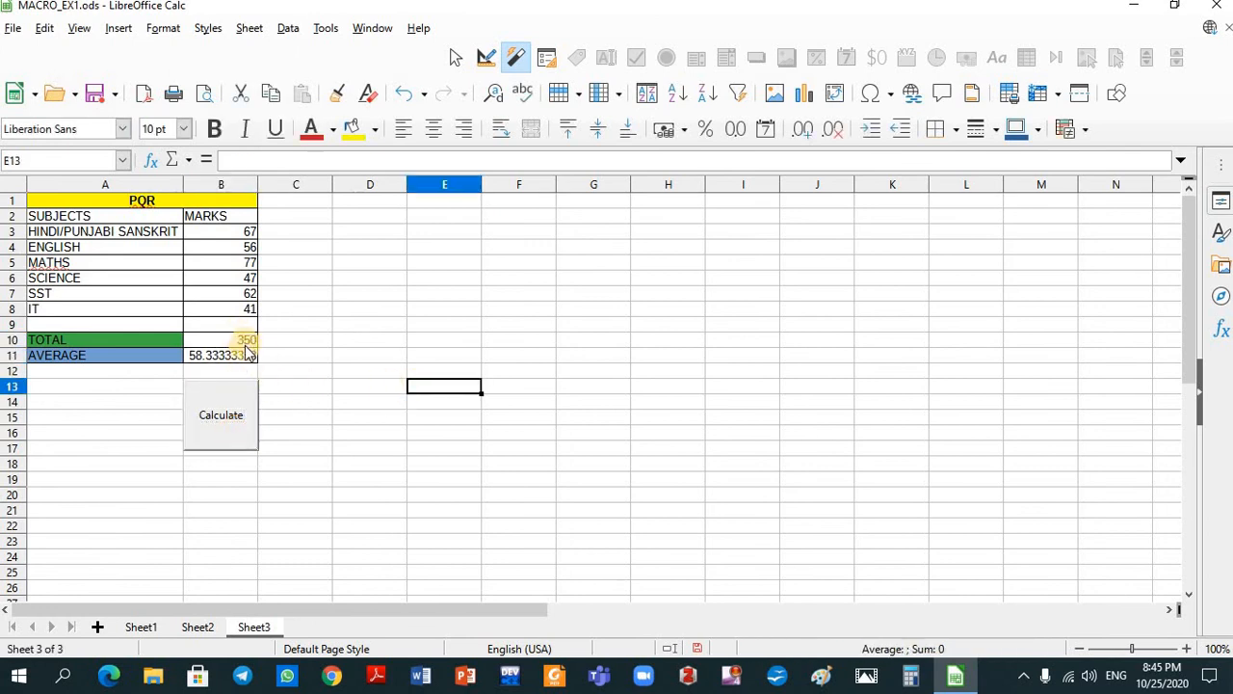